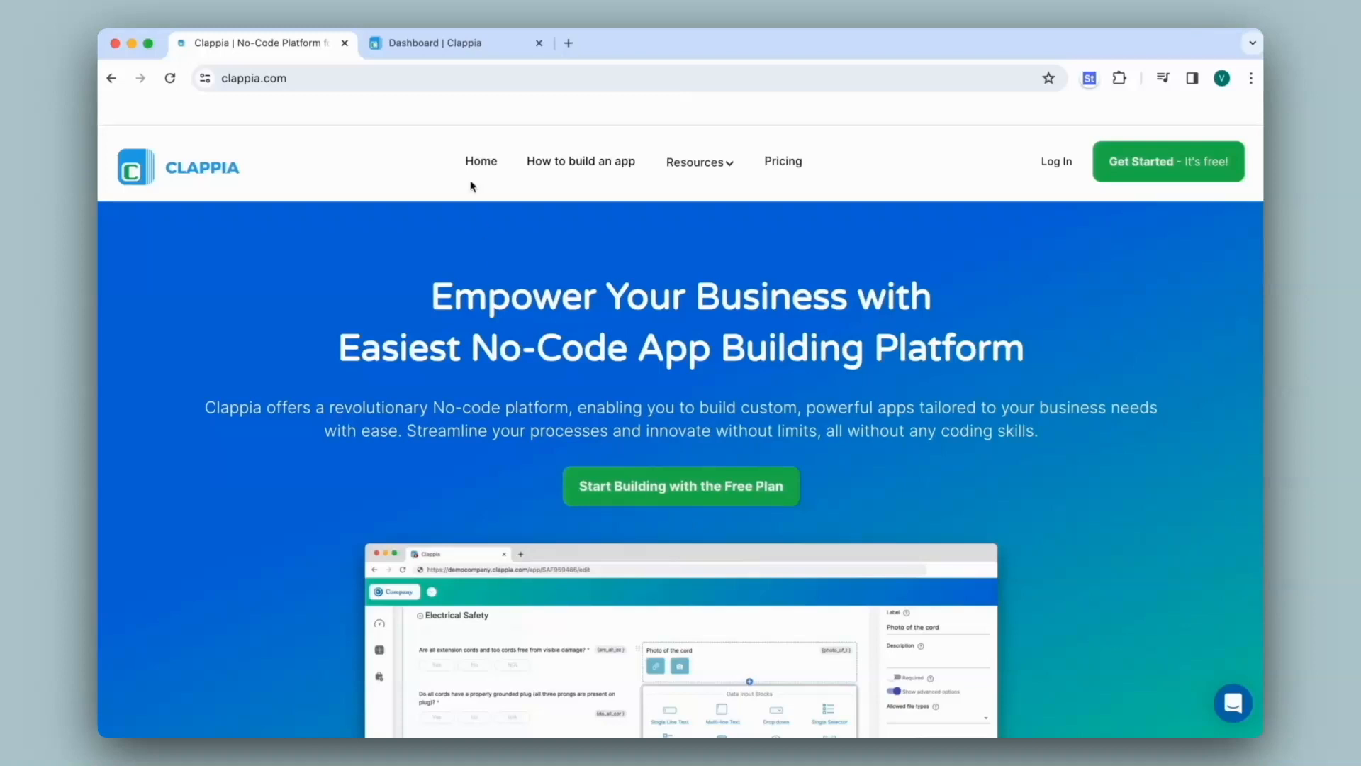
- Open the Project Inspections app from the workplace dashboard and examine its form with the General checklist selected
left_click(454, 44)
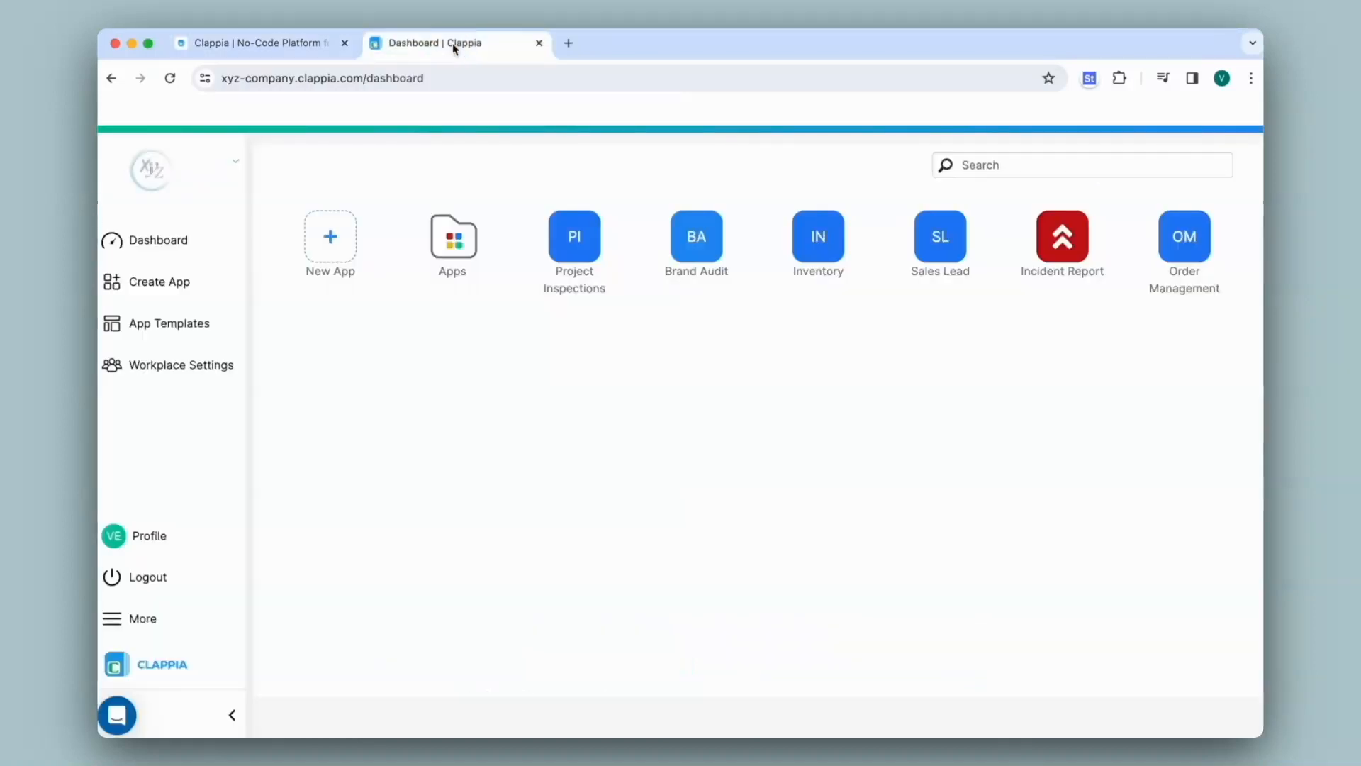
left_click(578, 249)
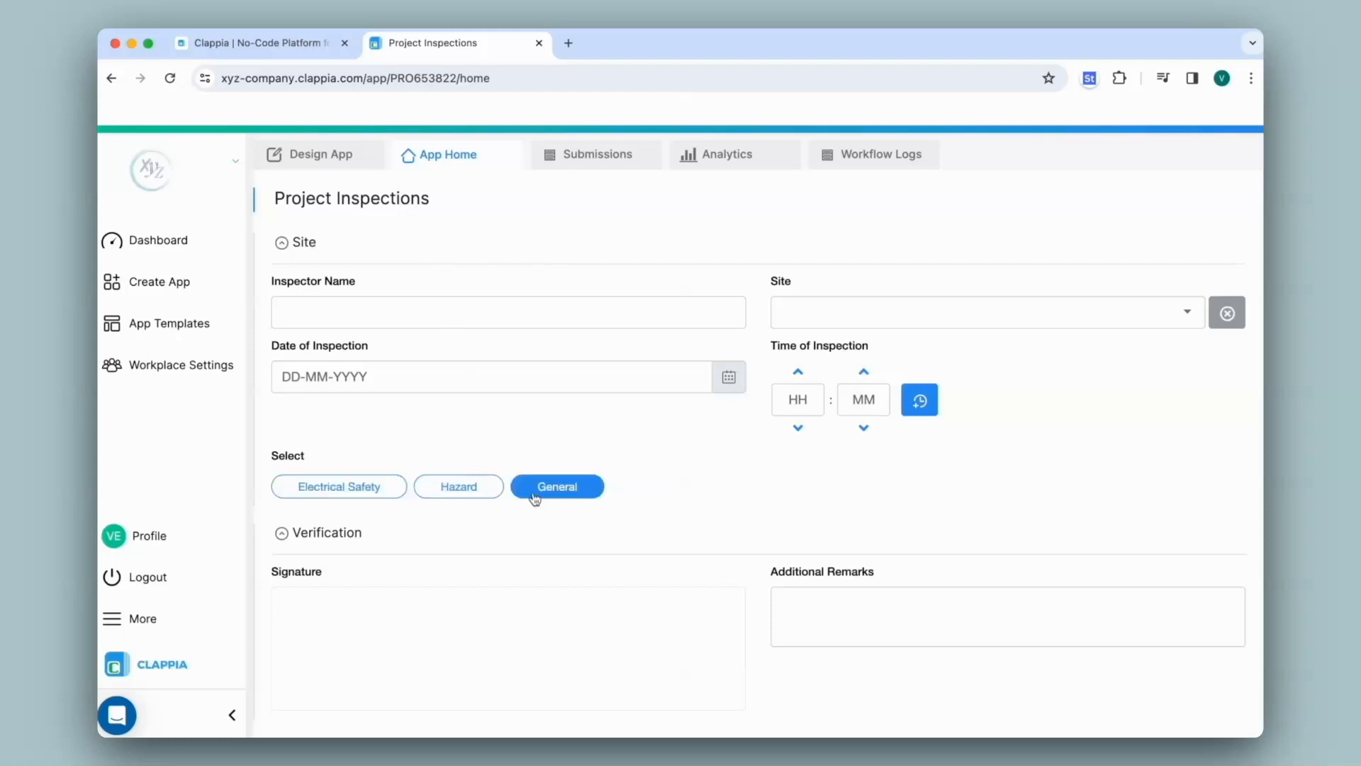
left_click(572, 487)
scroll(571, 487, "down", 5)
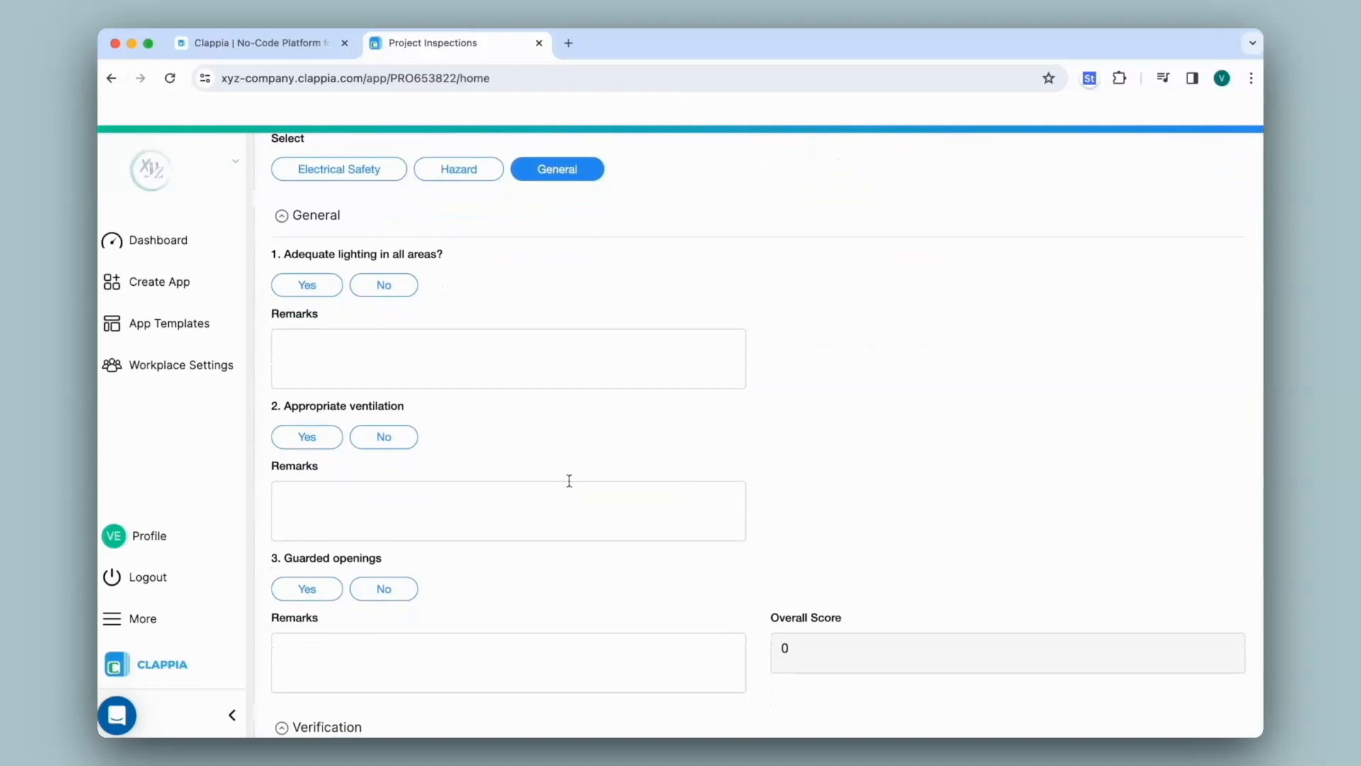
scroll(570, 480, "down", 4)
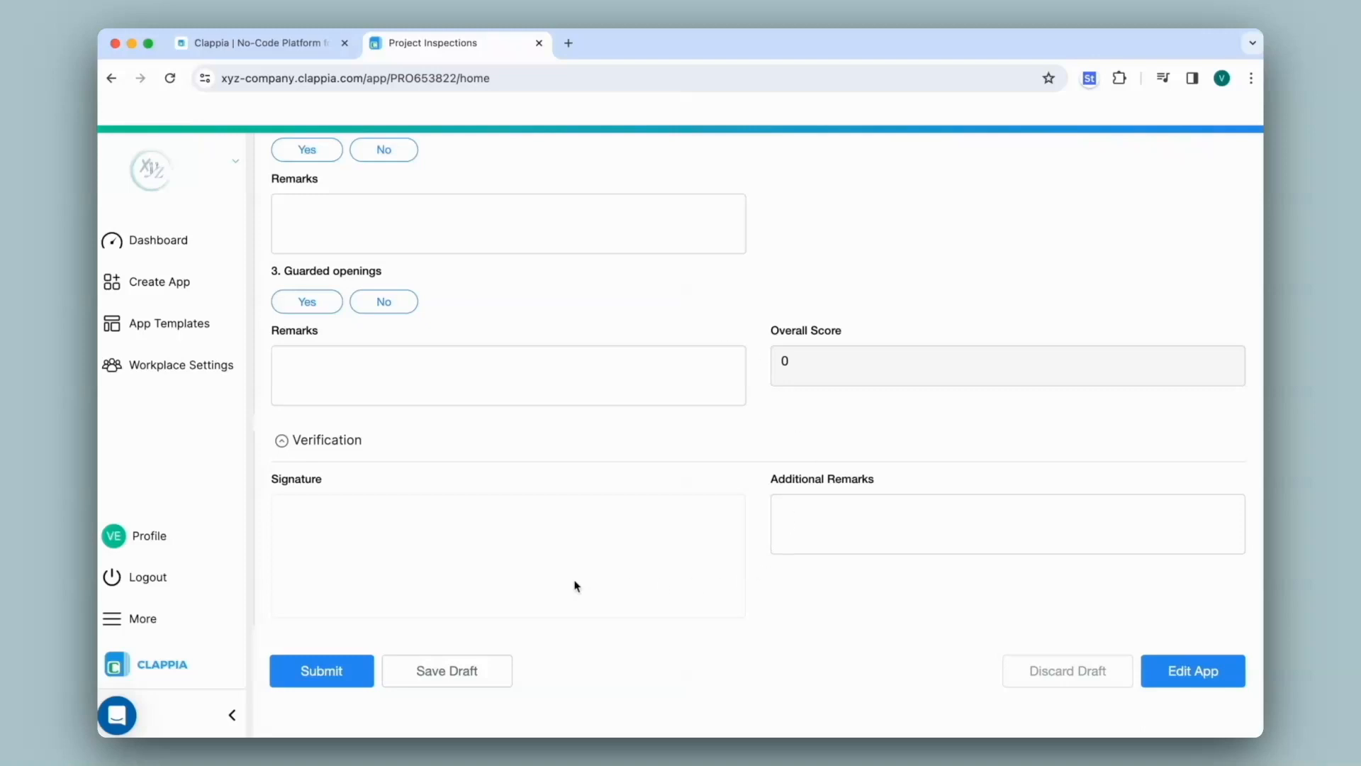
scroll(532, 645, "up", 15)
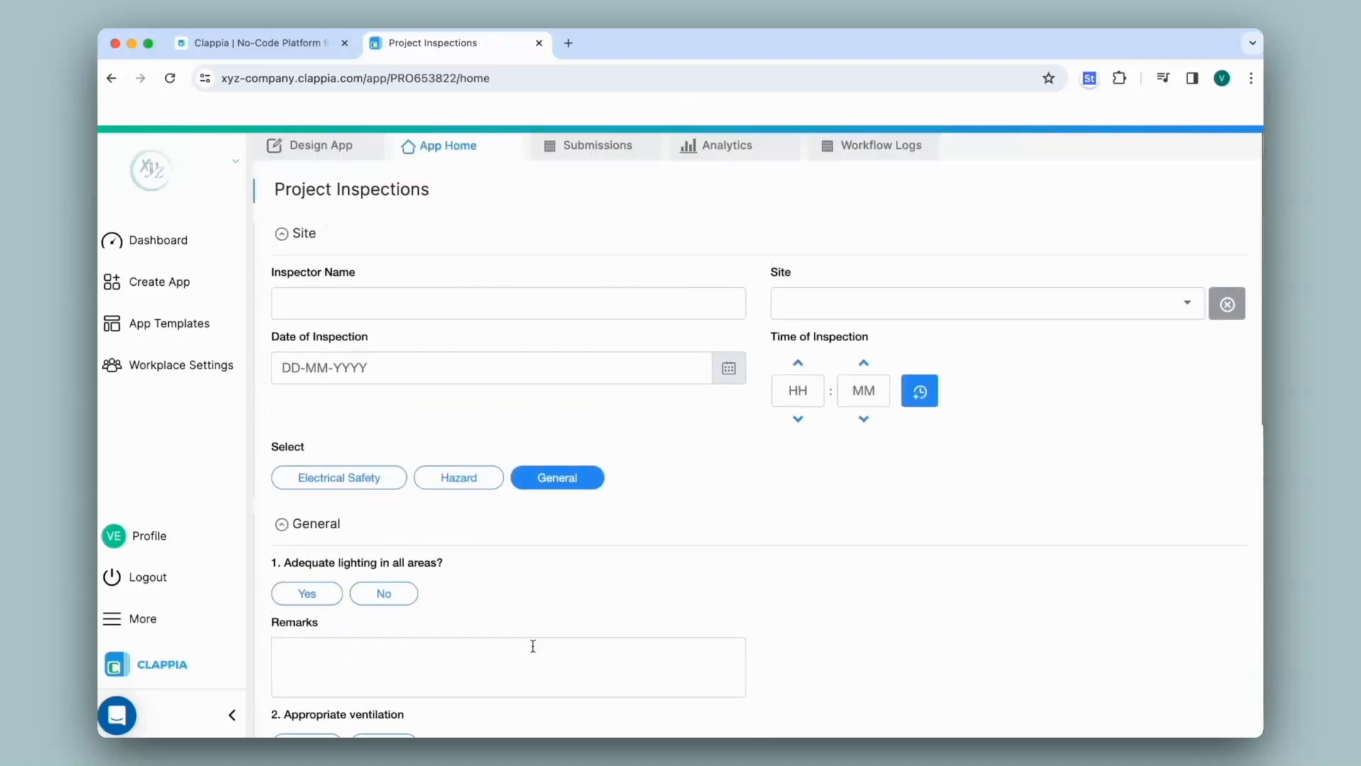
- In the app design, add a Camera, Image & Files block to the Verification section and label it "Upload Video for Verification"
left_click(327, 146)
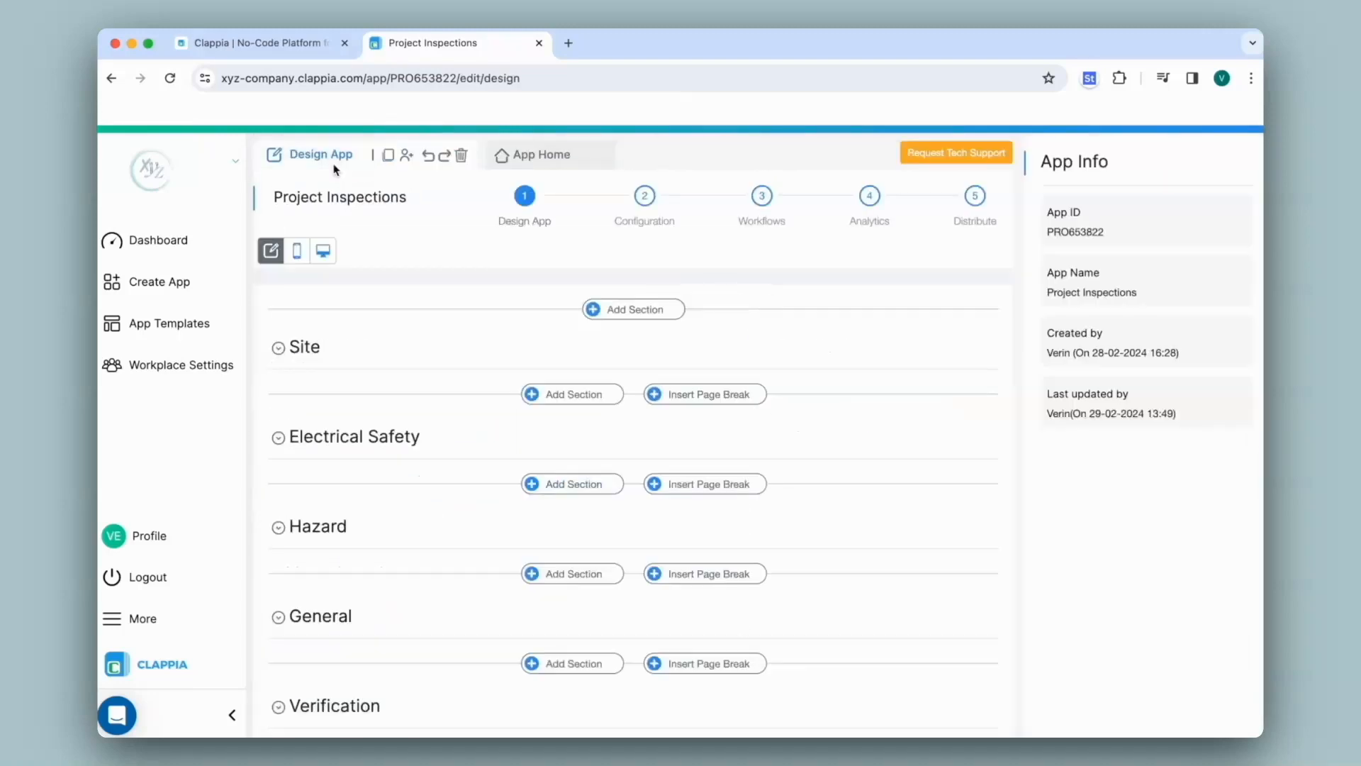
left_click(628, 343)
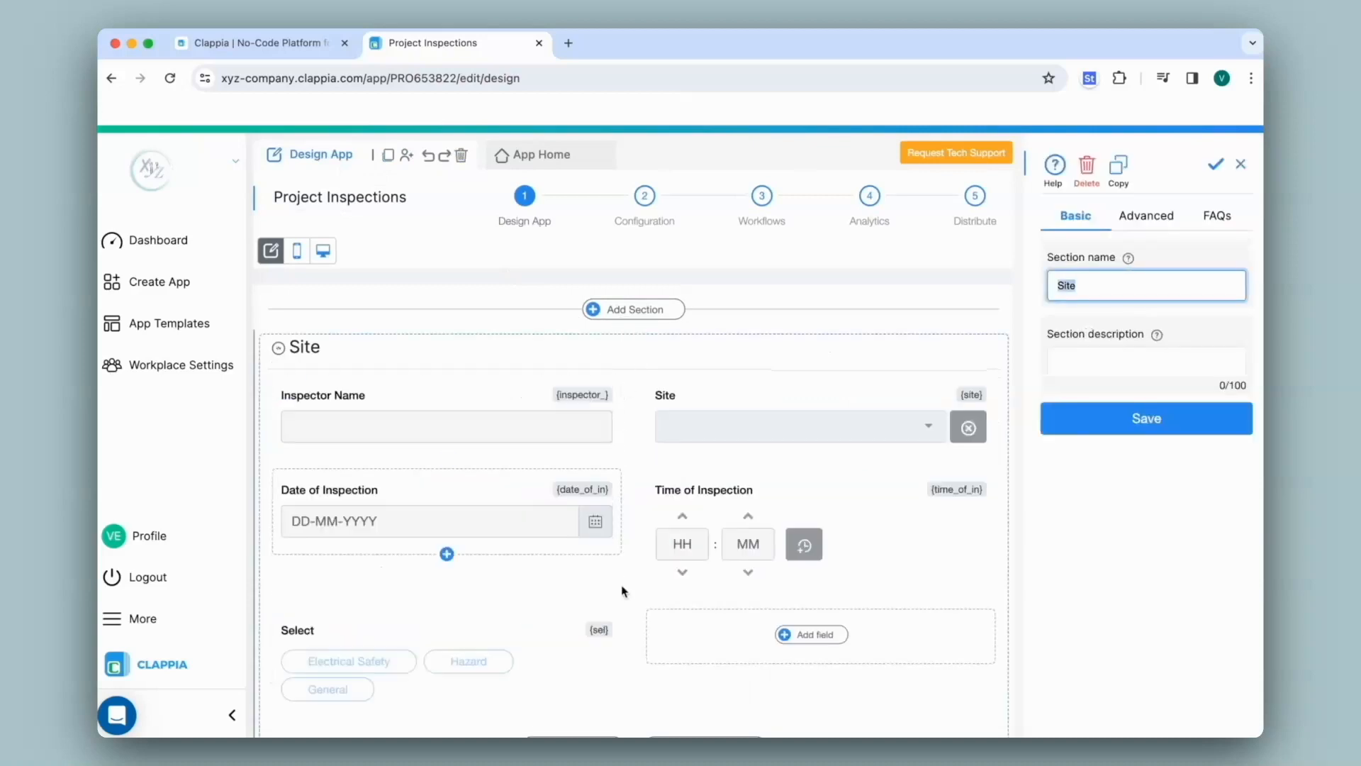
left_click(277, 348)
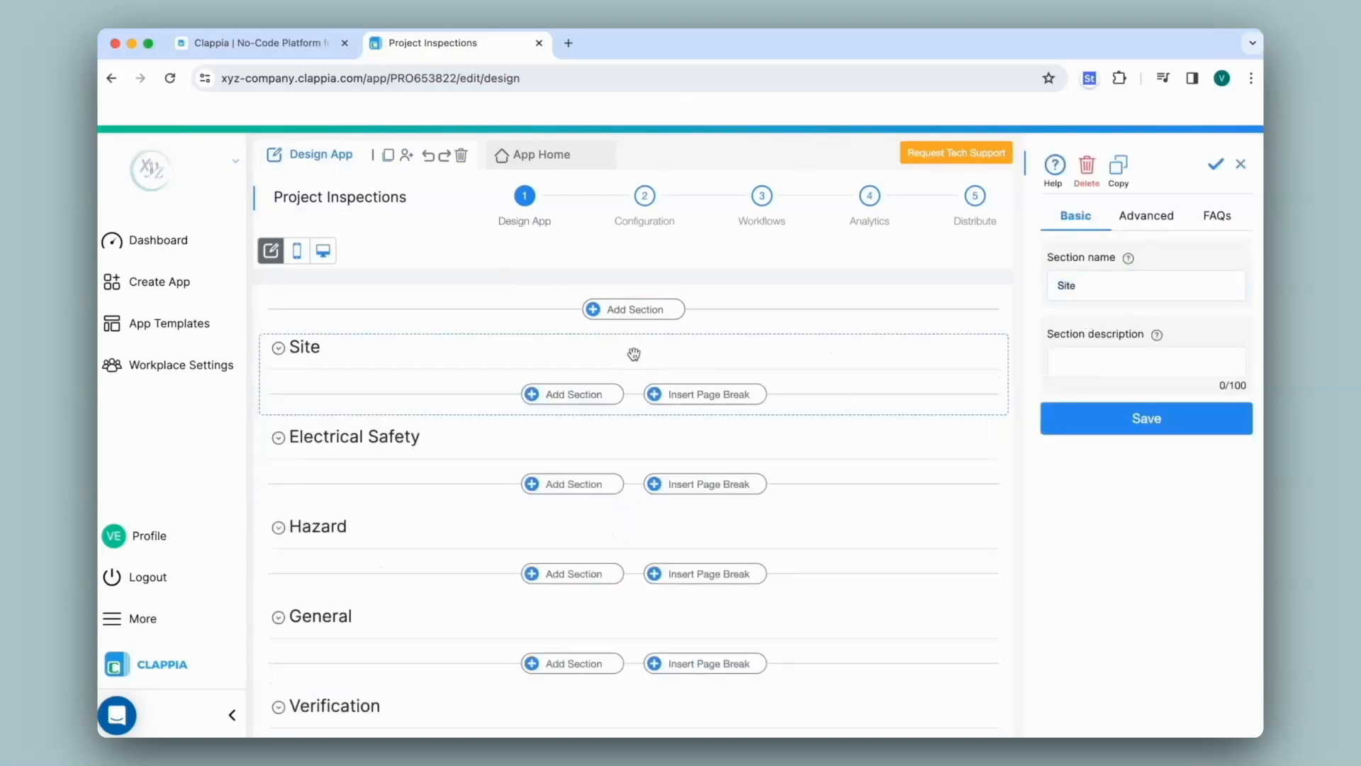
scroll(634, 353, "down", 4)
left_click(632, 441)
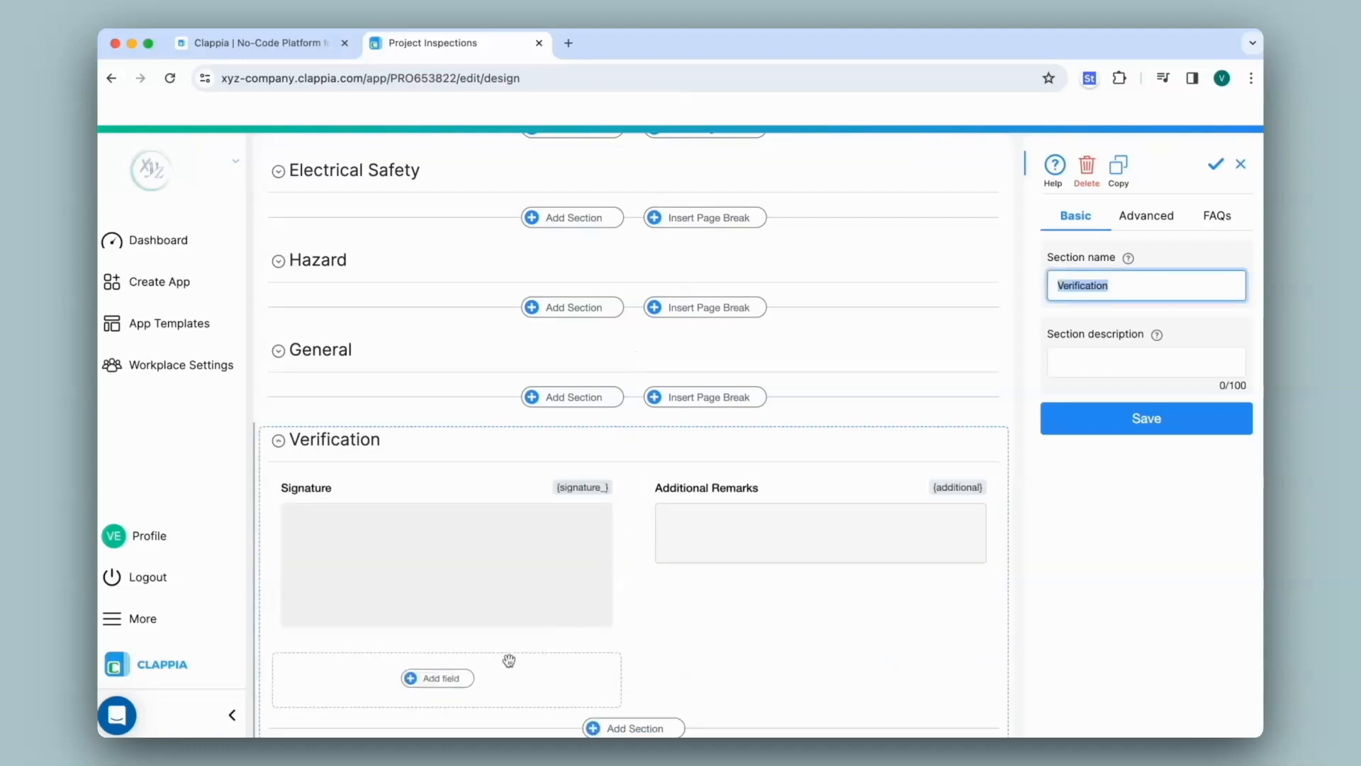
left_click(456, 679)
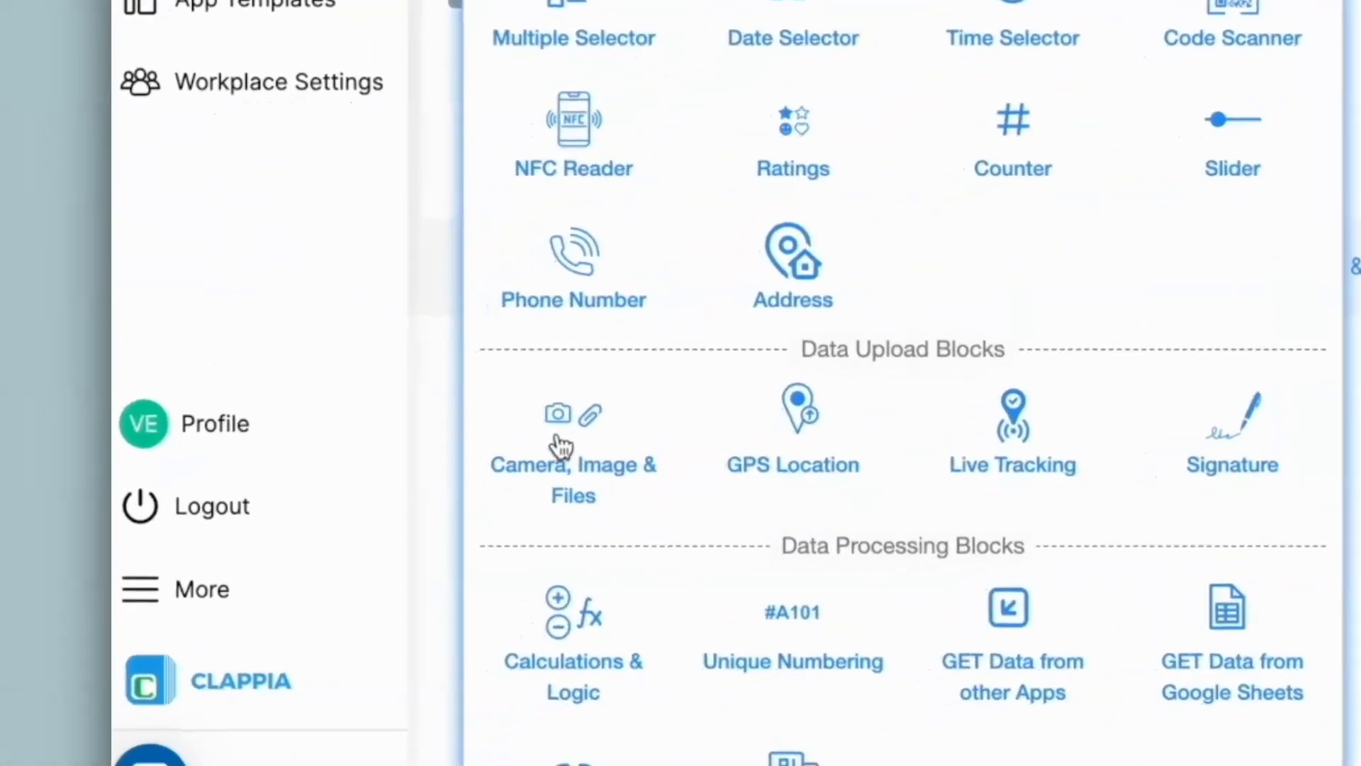
left_click(560, 446)
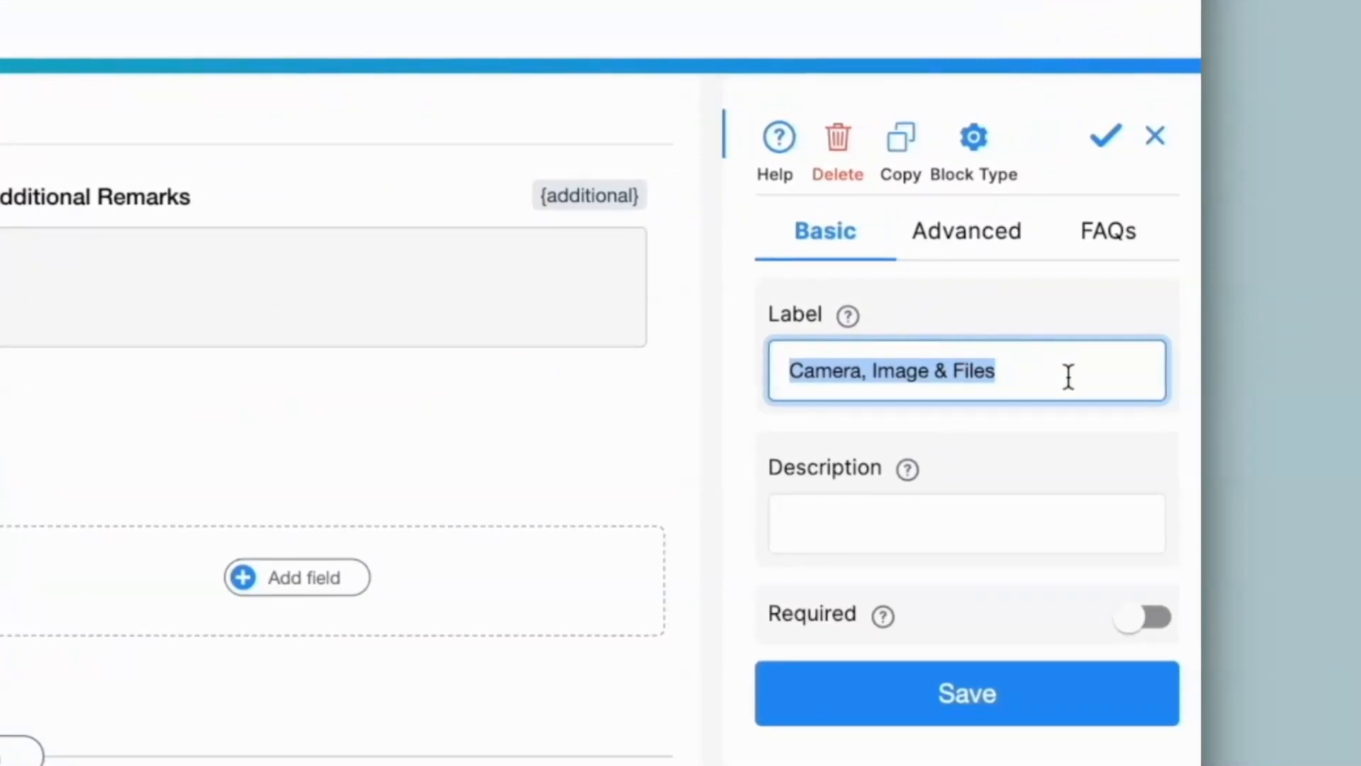
type("Upload Video for Verification")
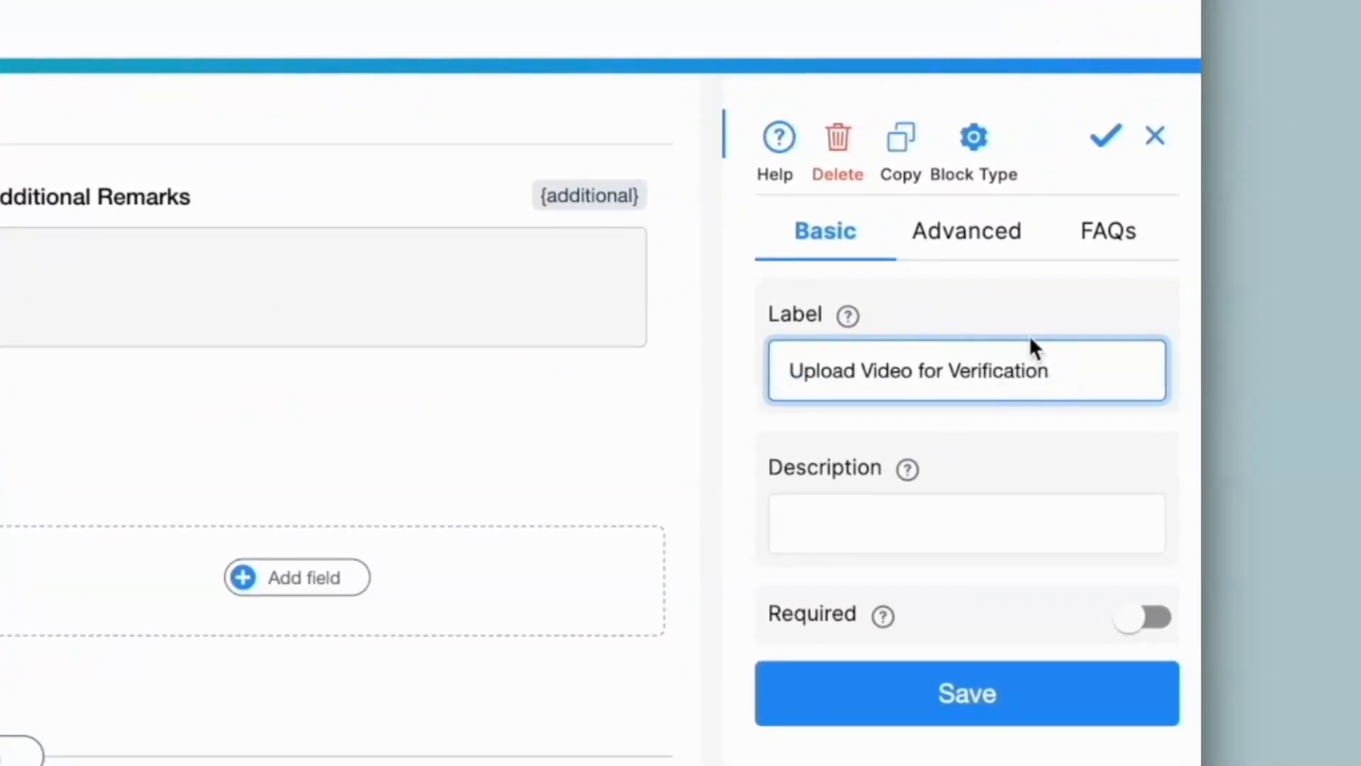
- Restrict the upload block's allowed file types to Videos, set the maximum number of files to 1, and save it
left_click(980, 250)
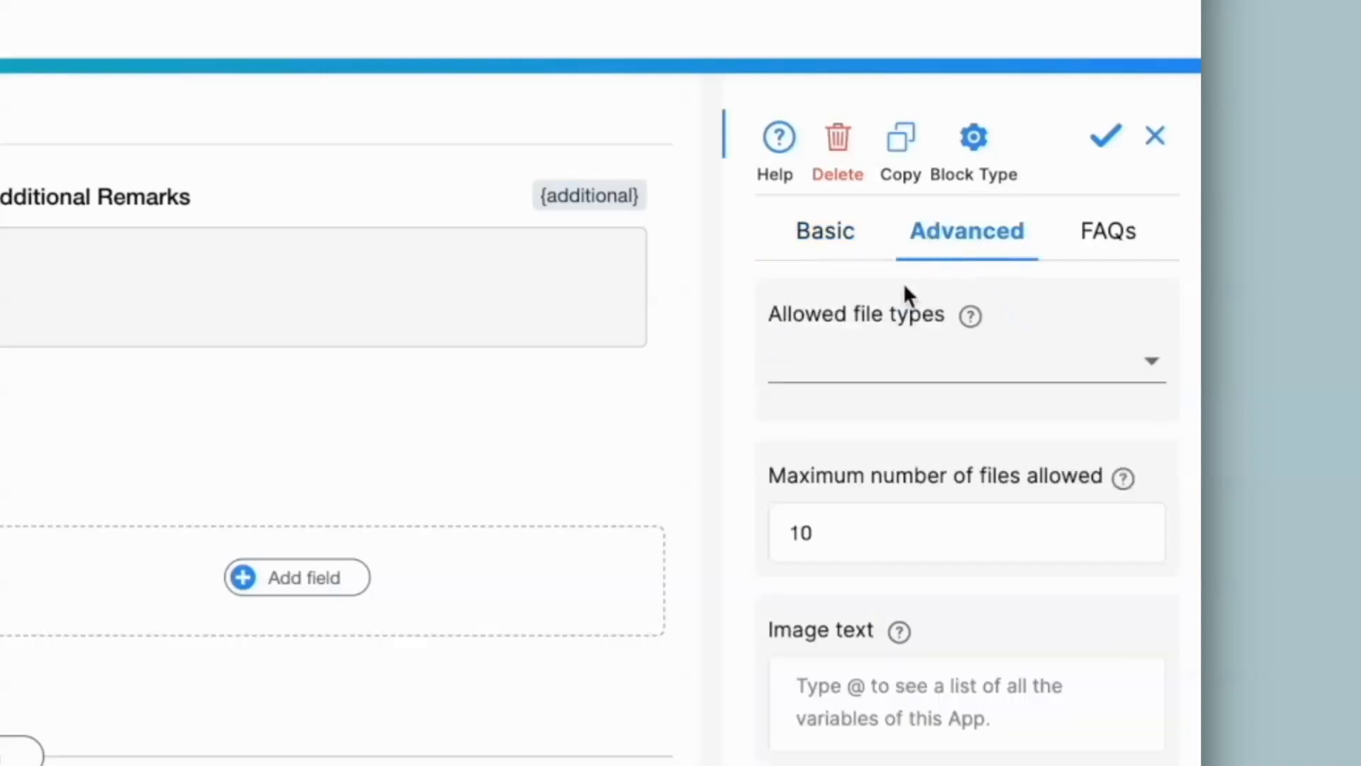
left_click(872, 343)
left_click(762, 471)
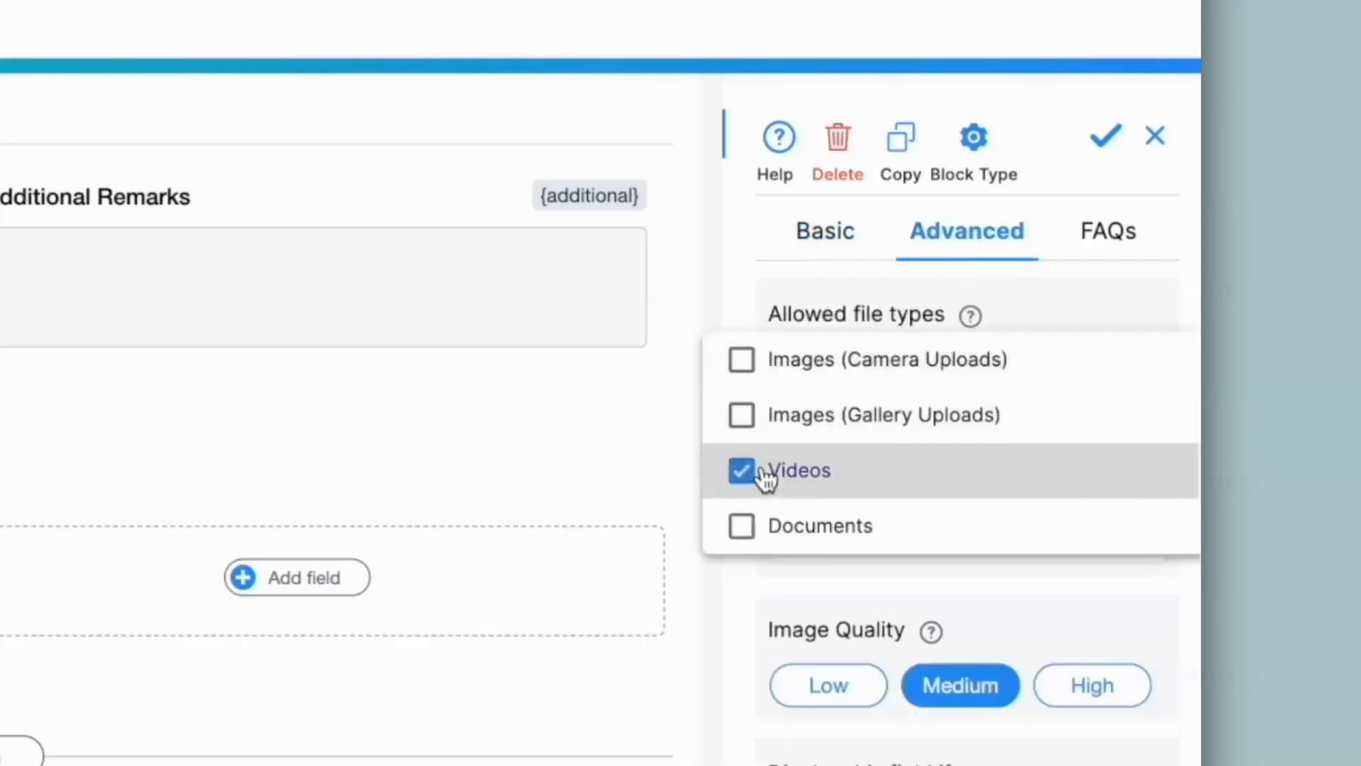
left_click(727, 306)
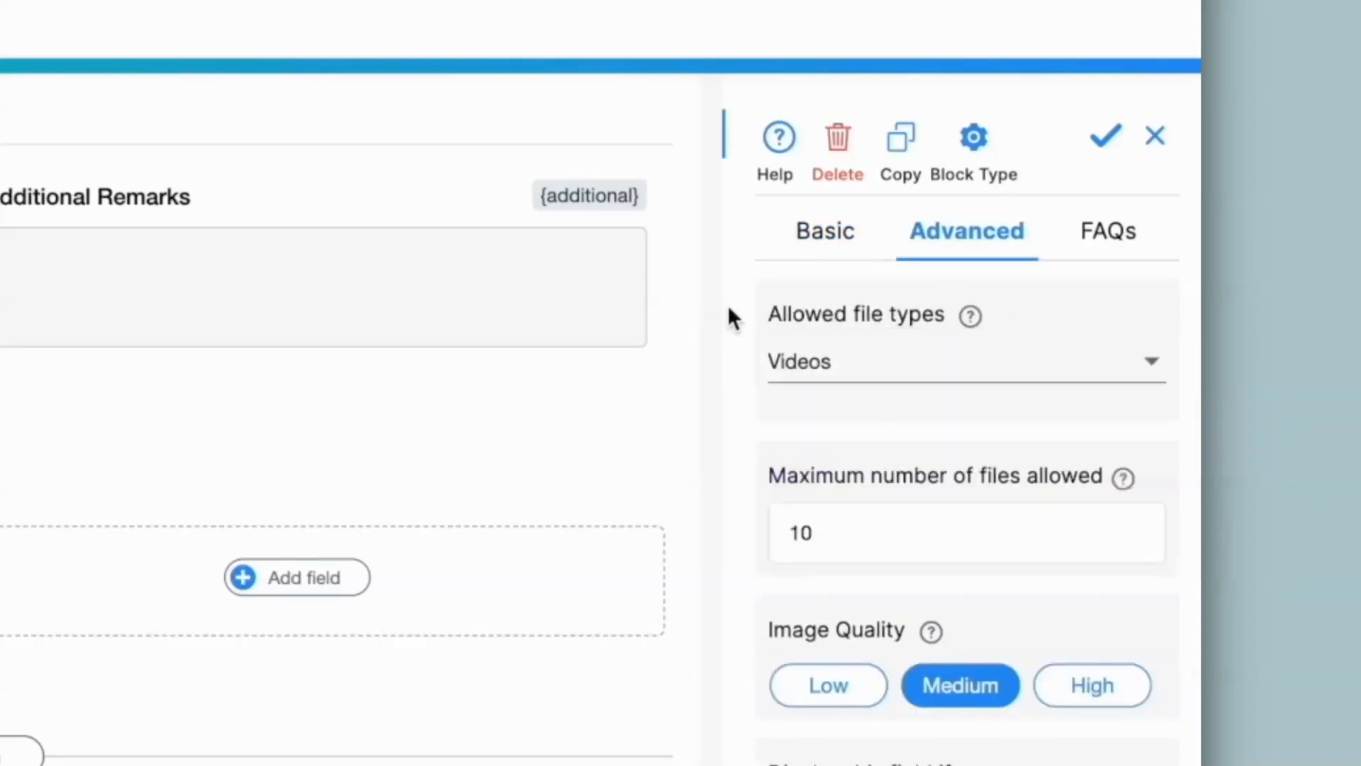
left_click(885, 517)
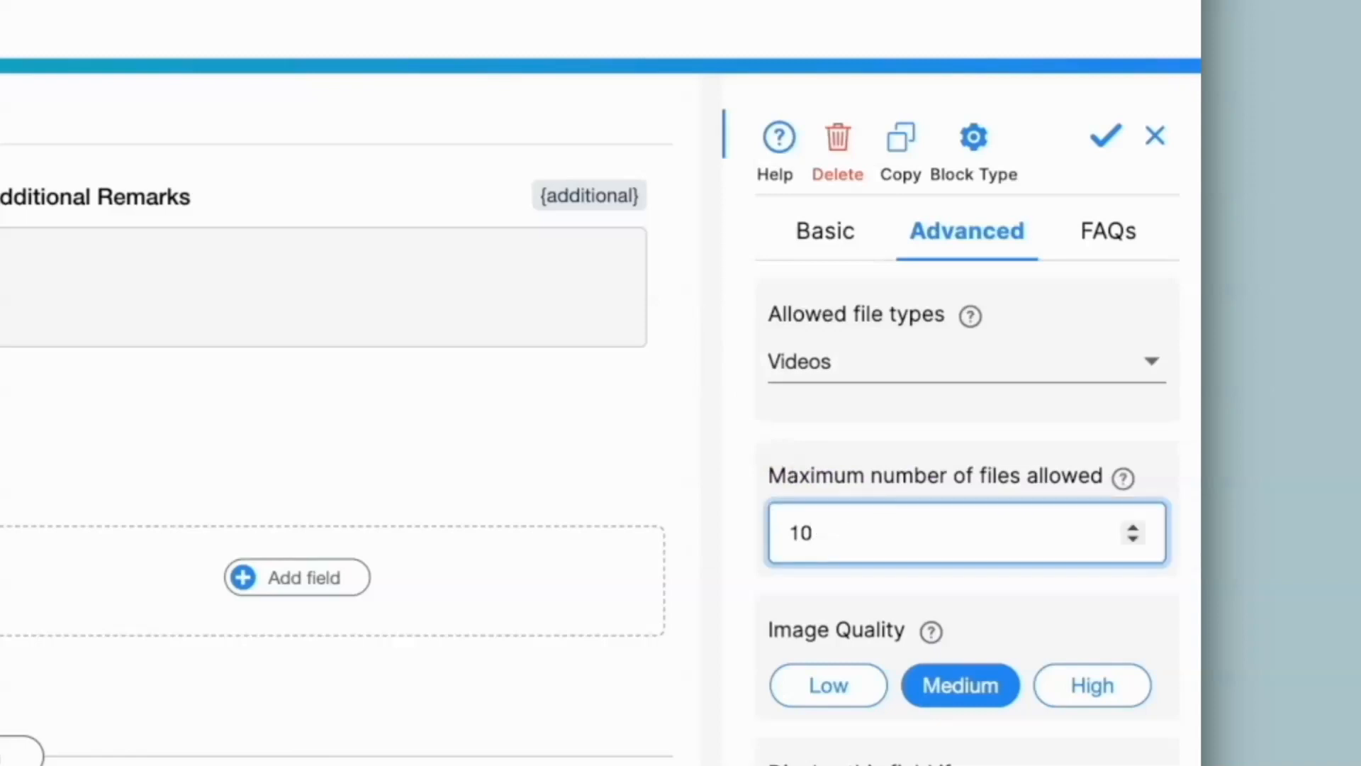
key("BackSpace")
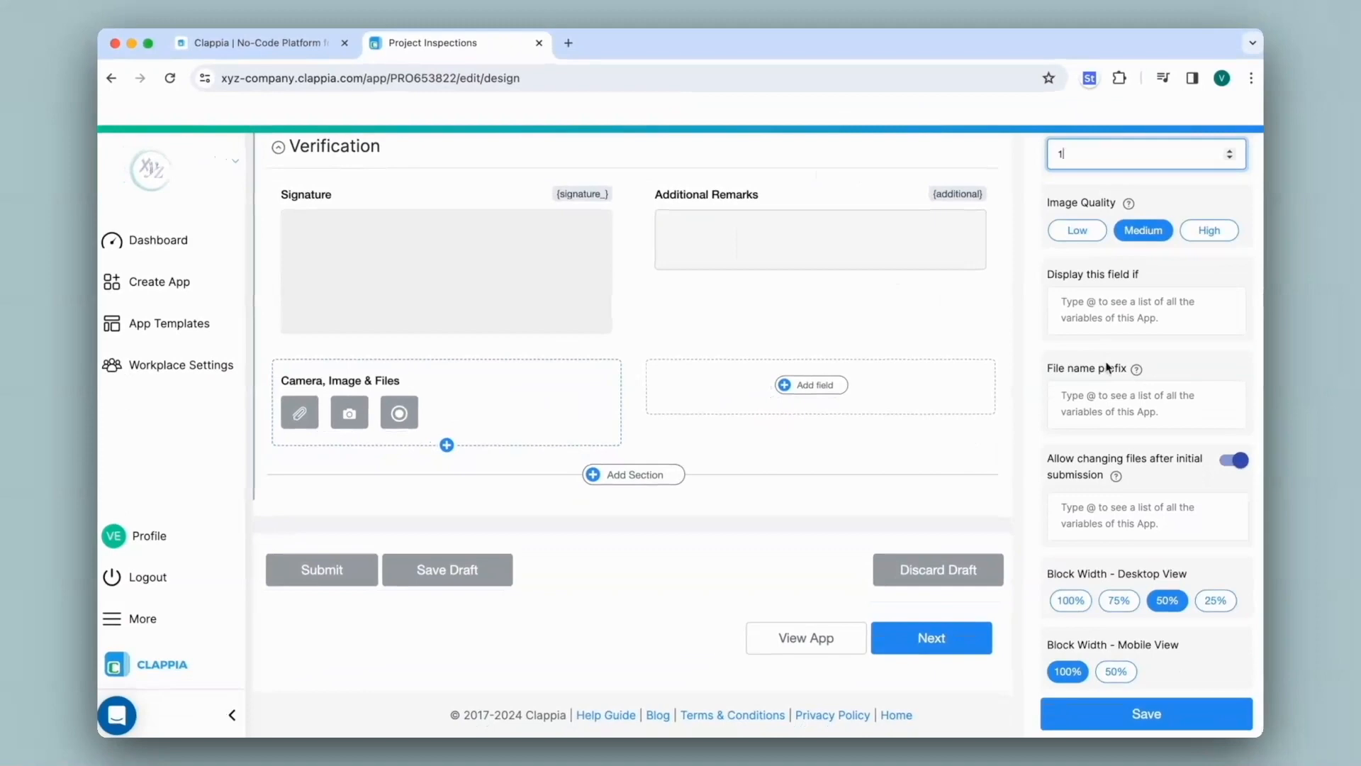
left_click(1136, 717)
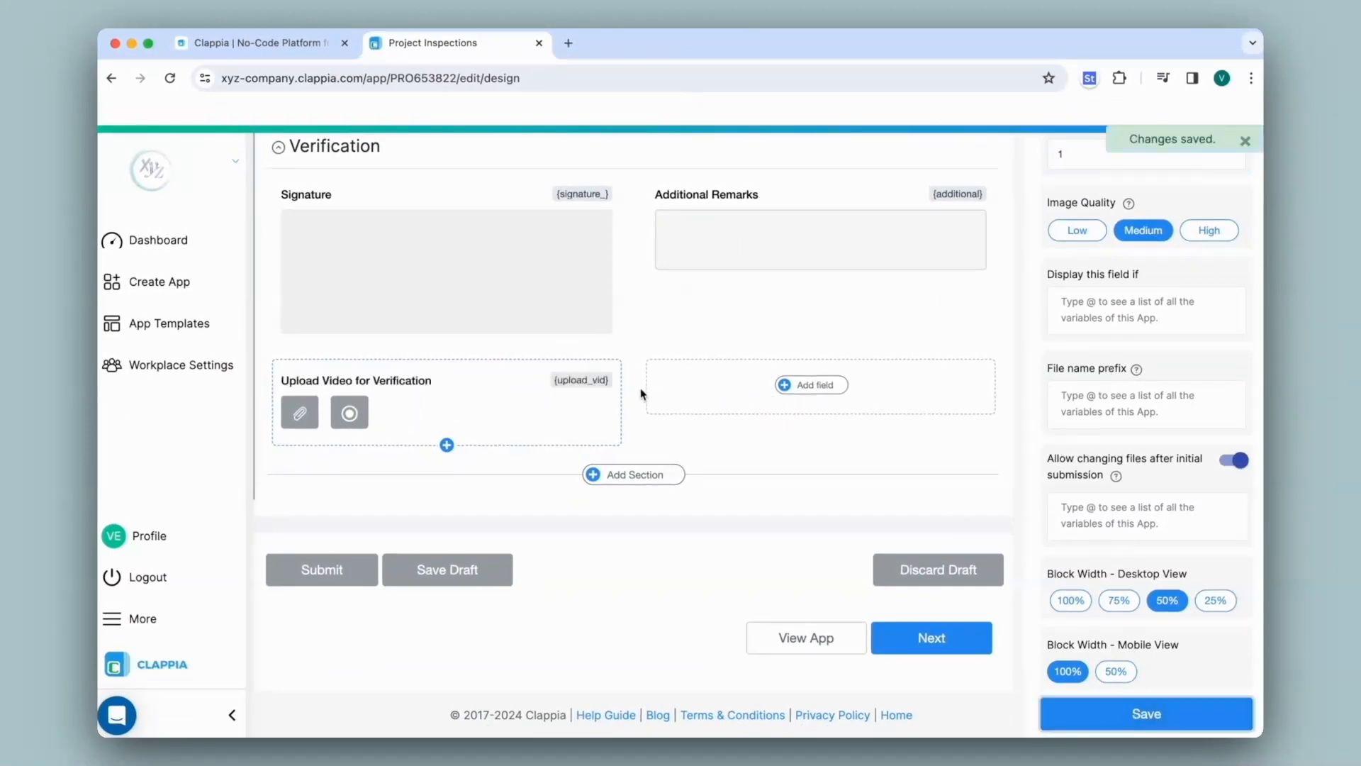
- On the app's live form, attach Incident.mp4 from the Desktop as the verification video and preview the uploaded file
scroll(635, 404, "up", 10)
left_click(546, 154)
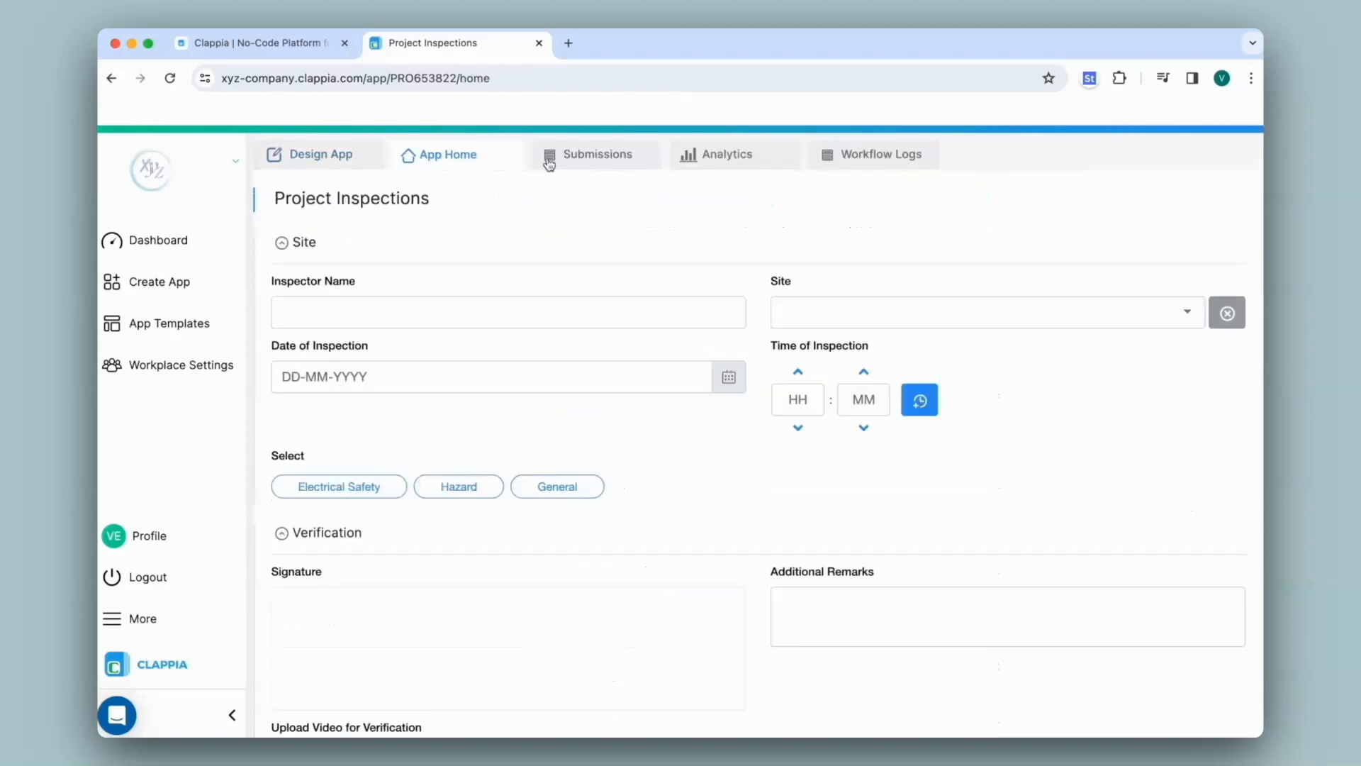
scroll(548, 158, "down", 5)
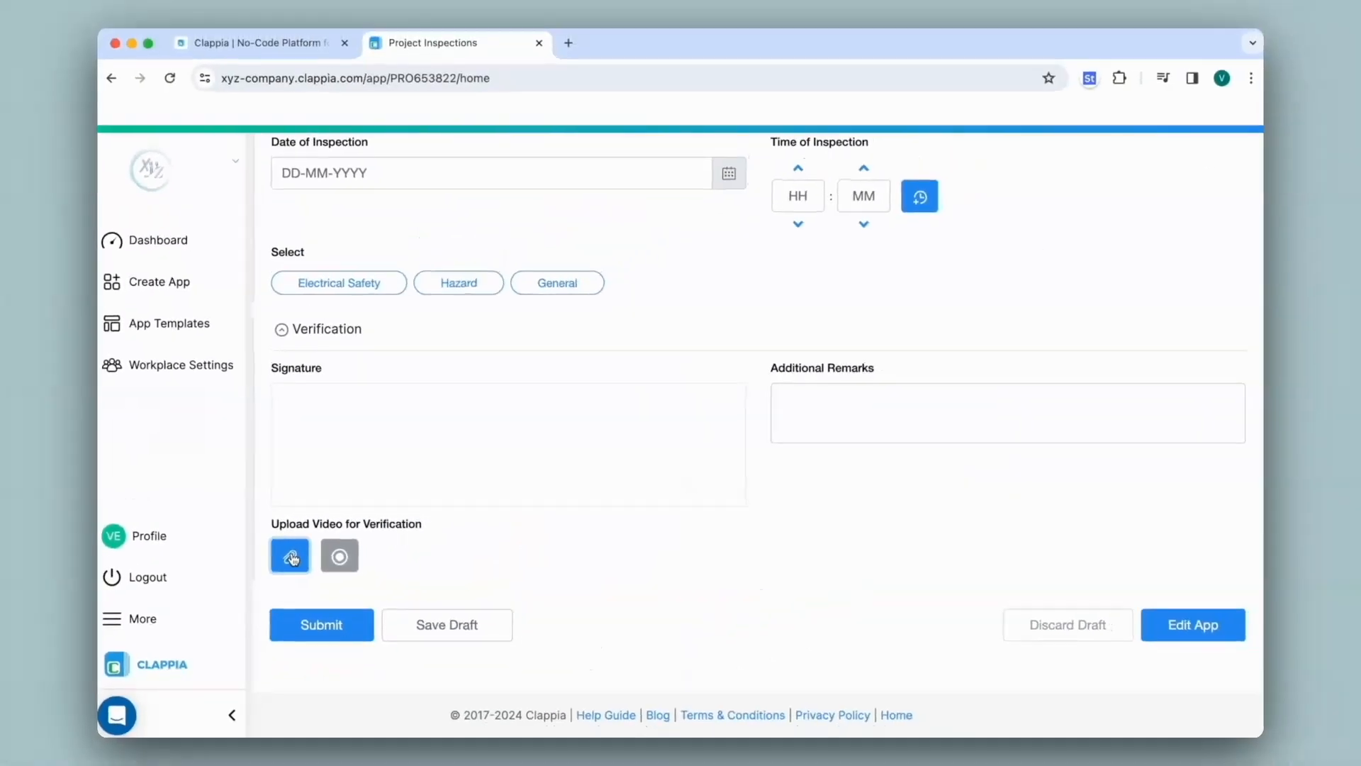
left_click(291, 559)
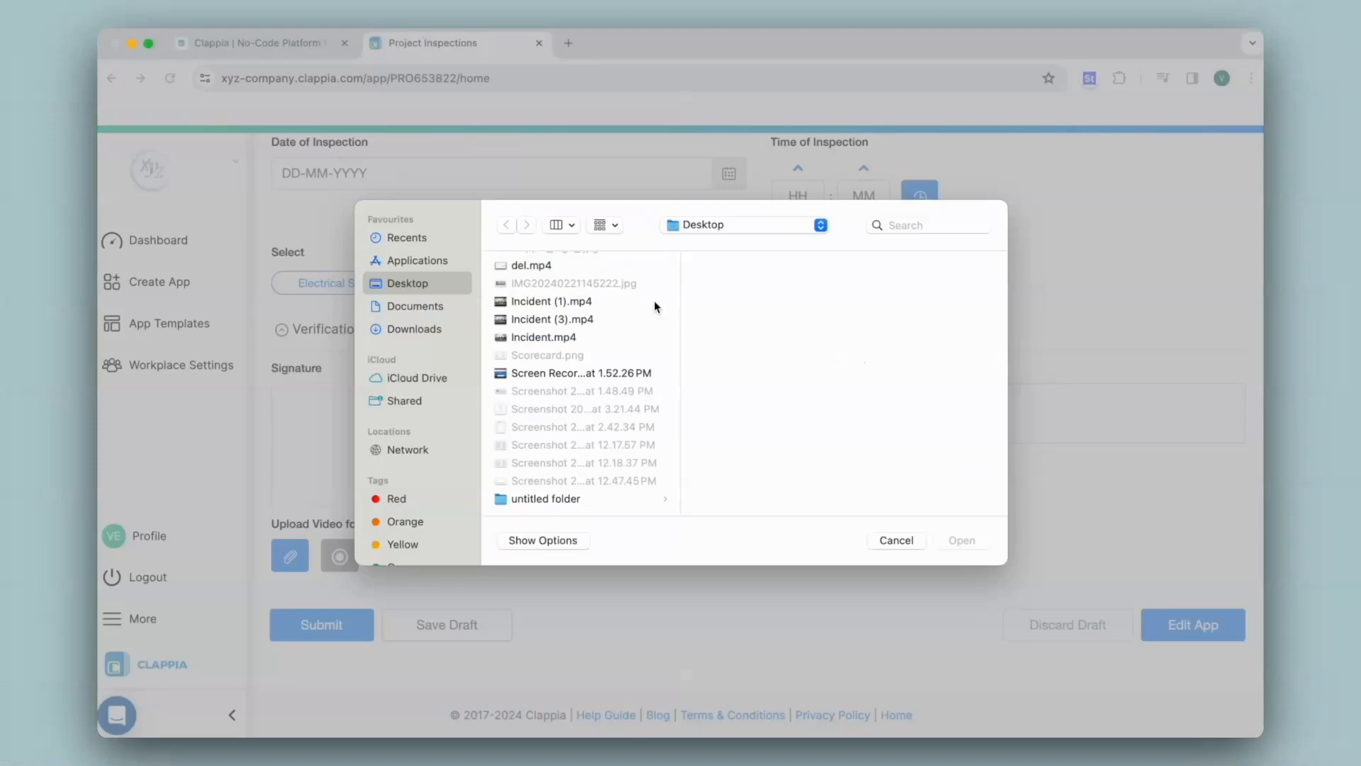
left_click(663, 337)
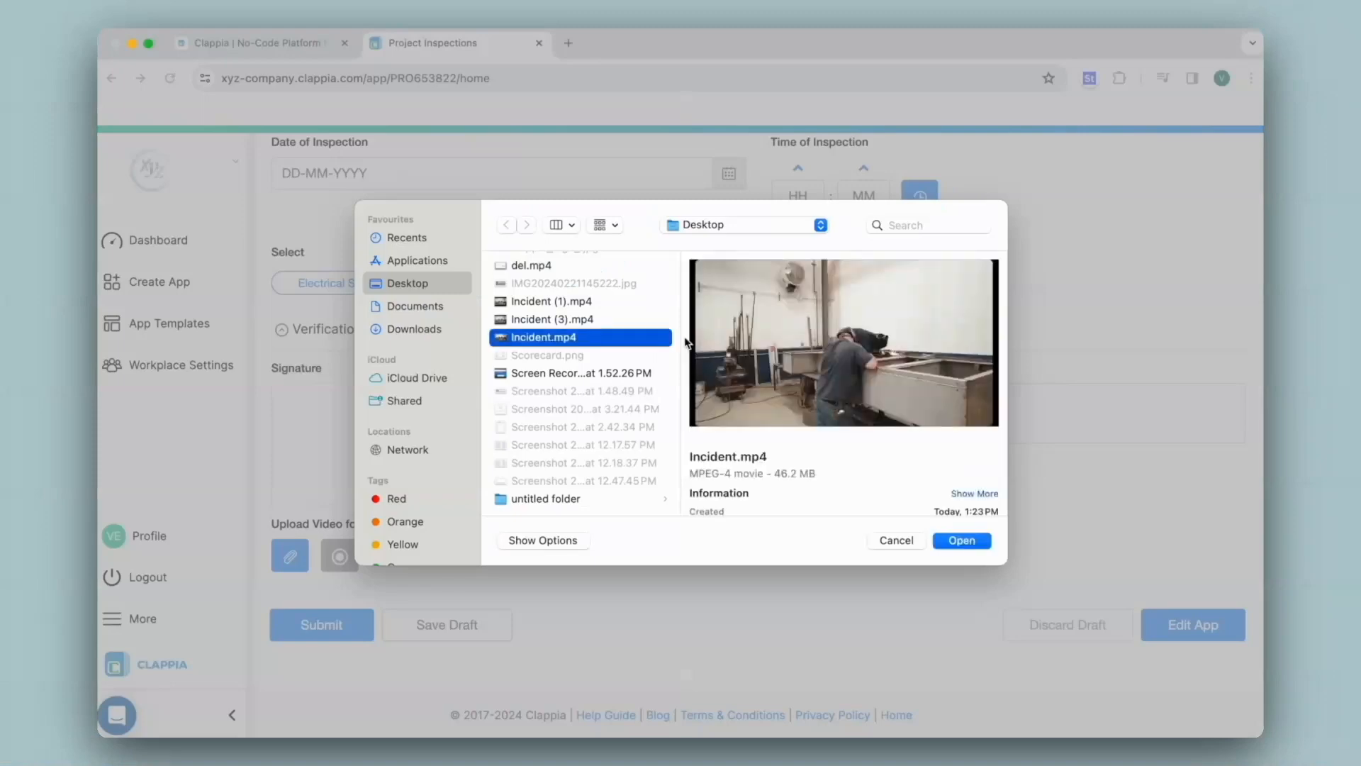
left_click(974, 543)
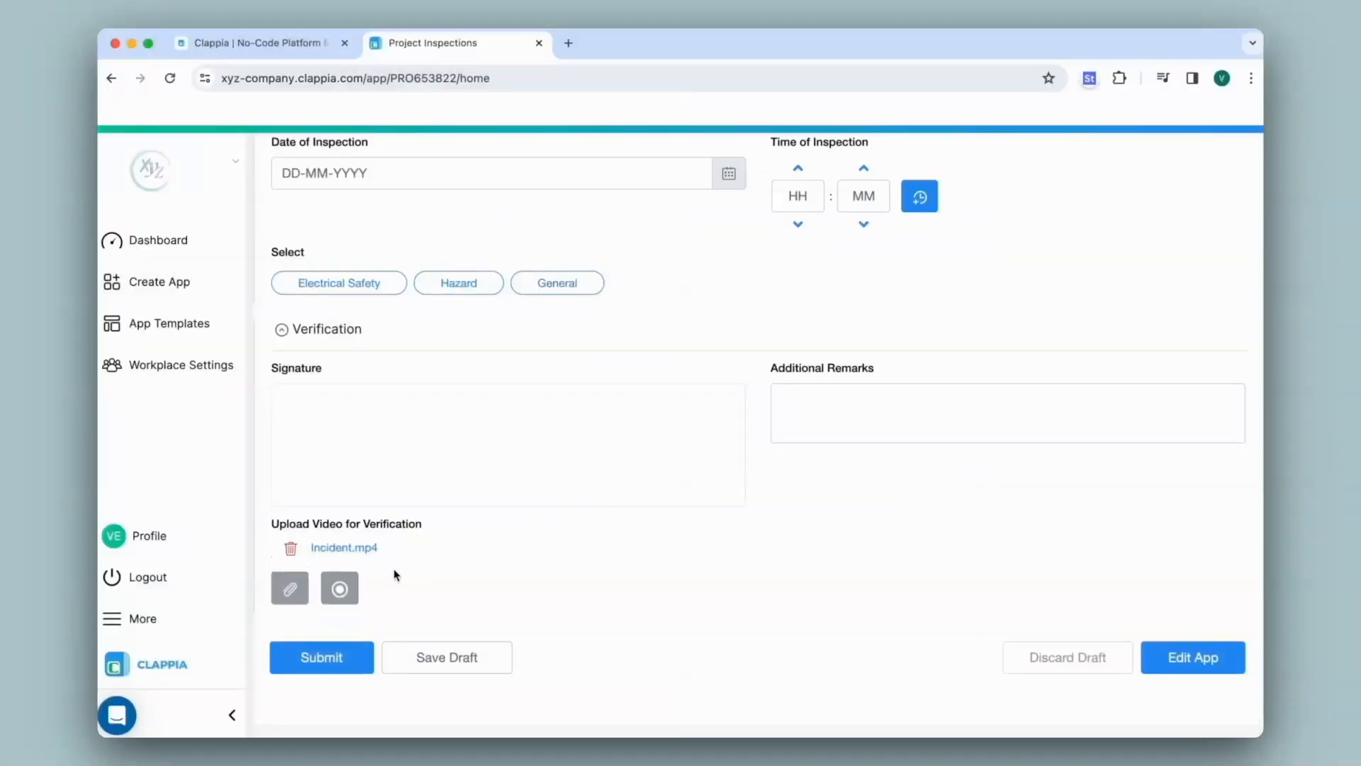
left_click(345, 550)
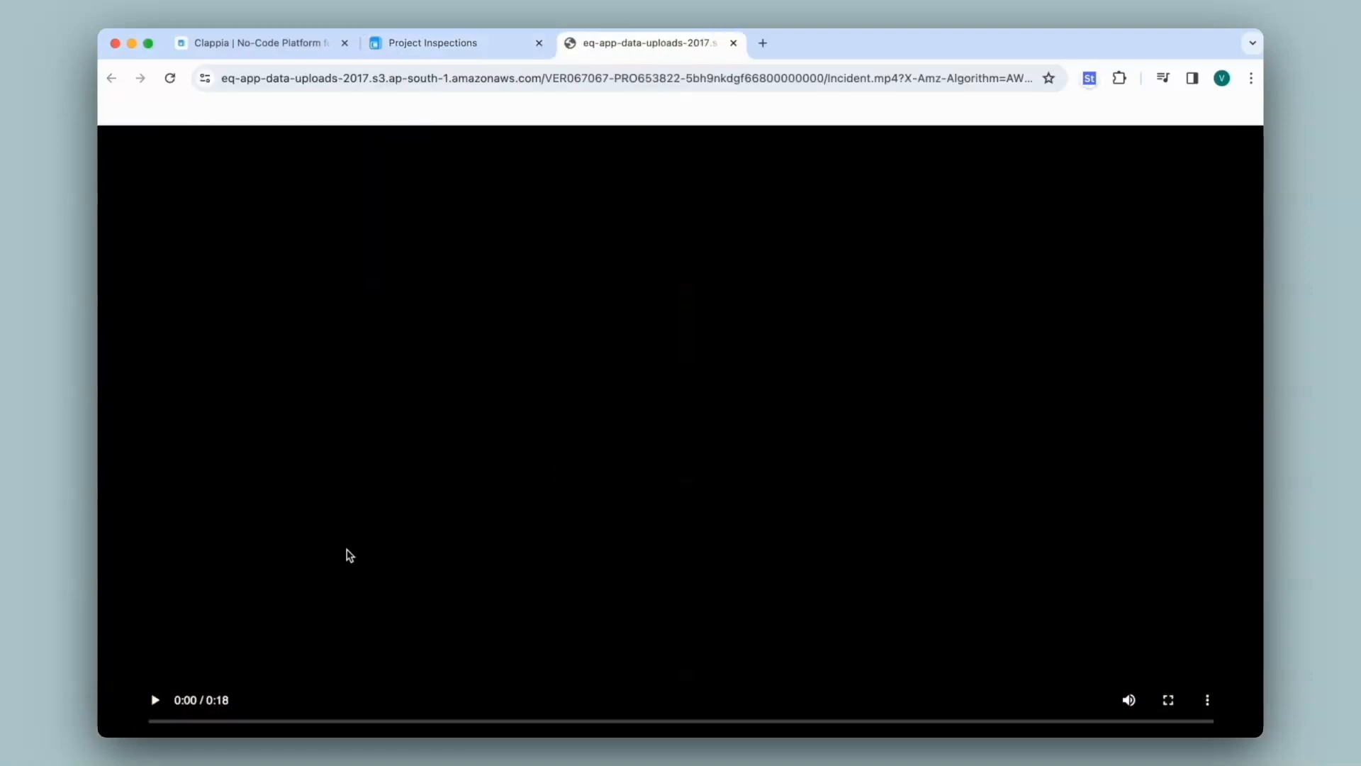
left_click(733, 43)
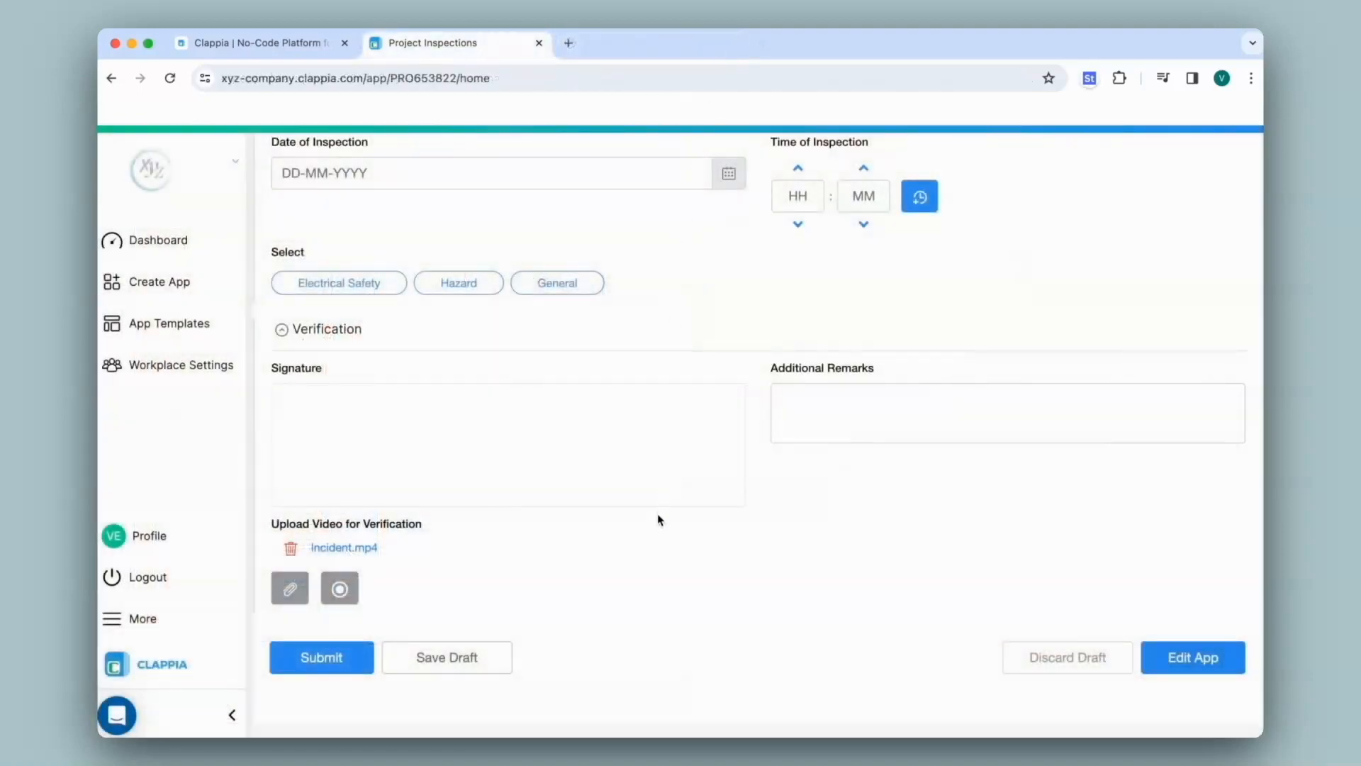
- Fill in the Site section with the inspector's name, Site A, the date 29-02-2024 and the current time
scroll(657, 511, "up", 5)
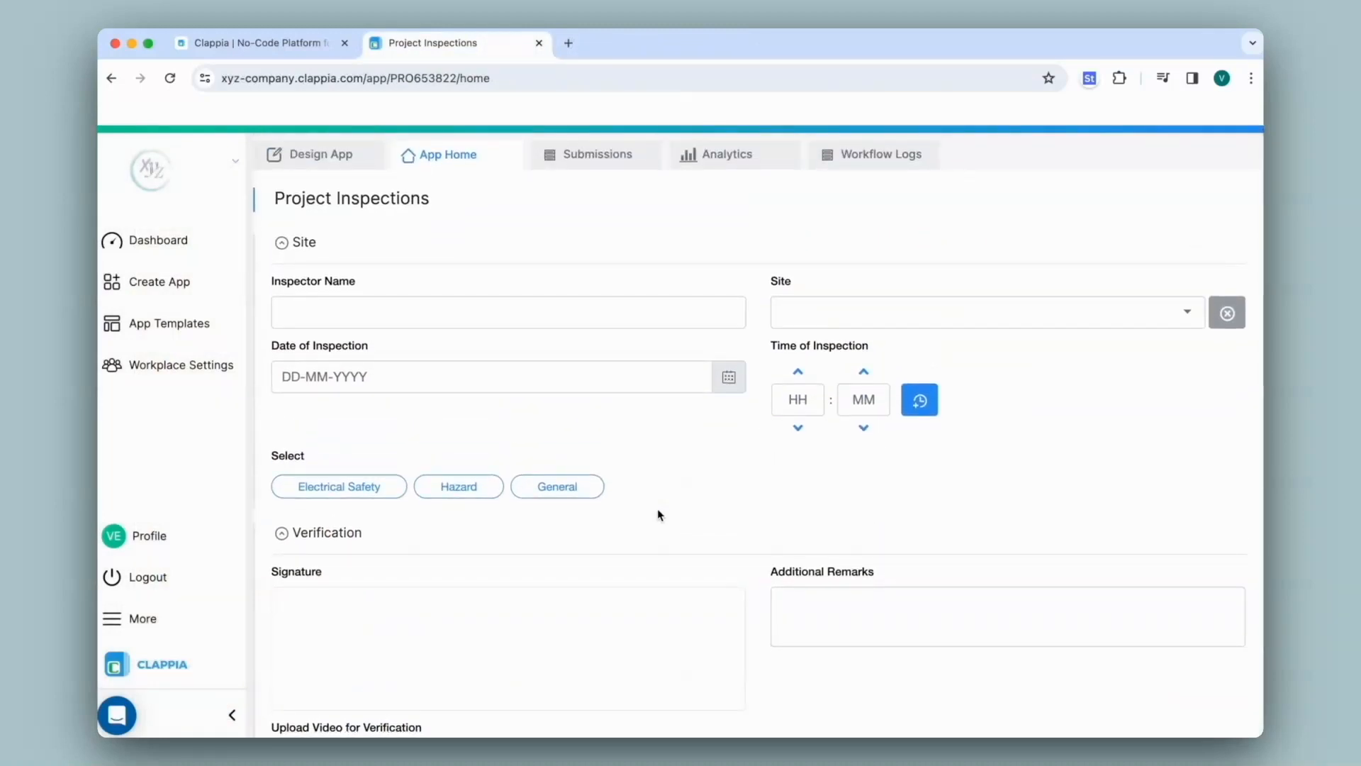
left_click(611, 318)
type("Aditi")
left_click(847, 313)
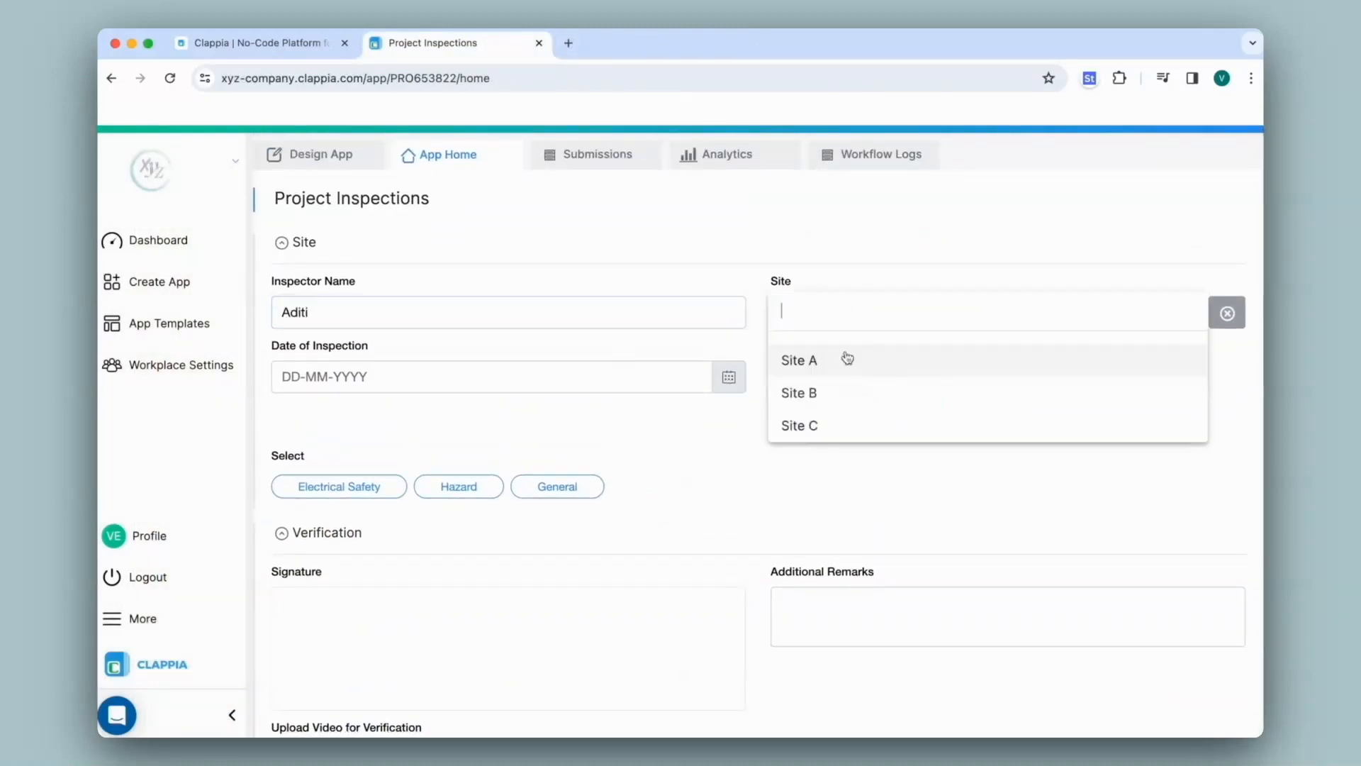
left_click(846, 358)
left_click(735, 380)
left_click(918, 401)
- Choose the General inspection and answer Yes to the lighting, ventilation and guarded openings questions
left_click(557, 486)
scroll(319, 328, "down", 5)
left_click(307, 279)
left_click(307, 432)
left_click(307, 583)
- Draw a signature in the Verification section and submit the inspection form
scroll(313, 583, "down", 2)
scroll(313, 583, "down", 3)
mouse_move(445, 408)
left_mouse_down()
mouse_move(522, 486)
mouse_move(584, 437)
left_mouse_up()
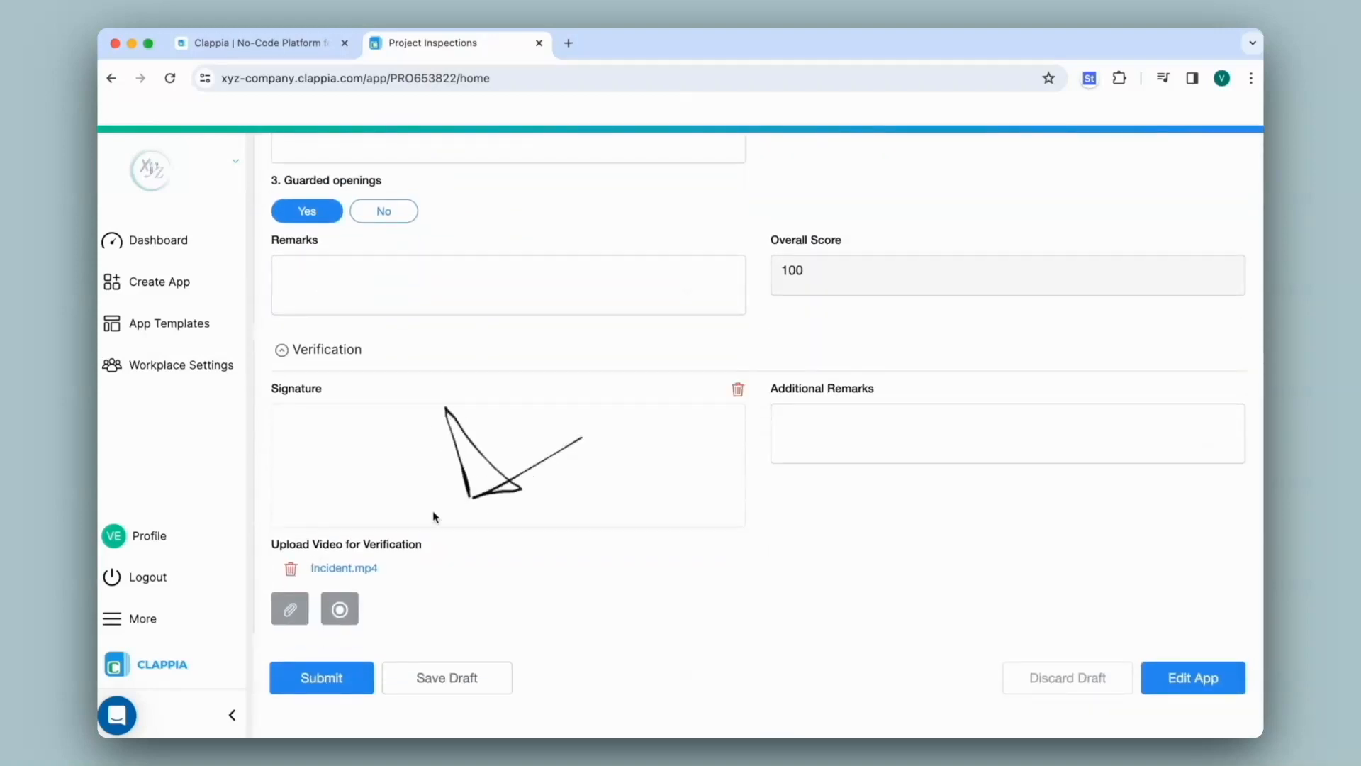
left_click(320, 677)
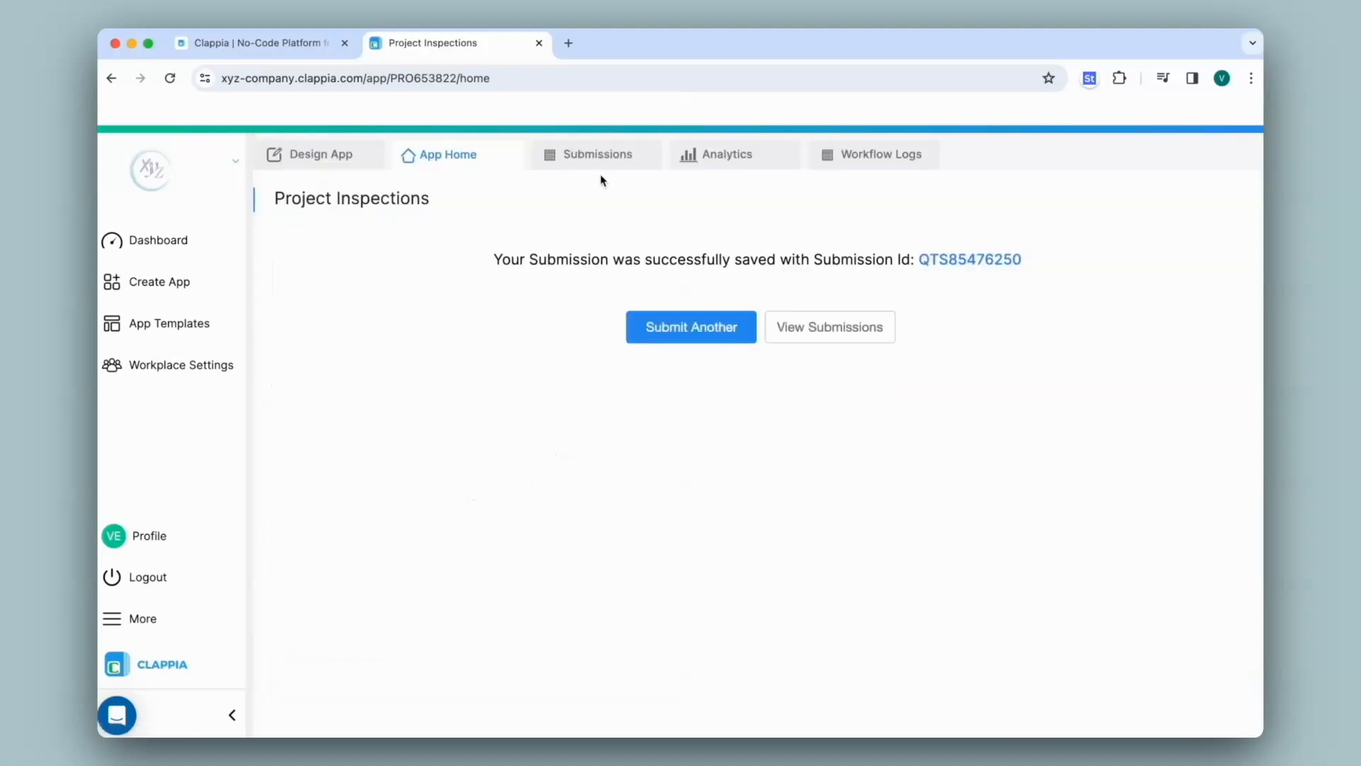
- Review the submitted inspection's details down to the attached verification video, then close the record
left_click(624, 156)
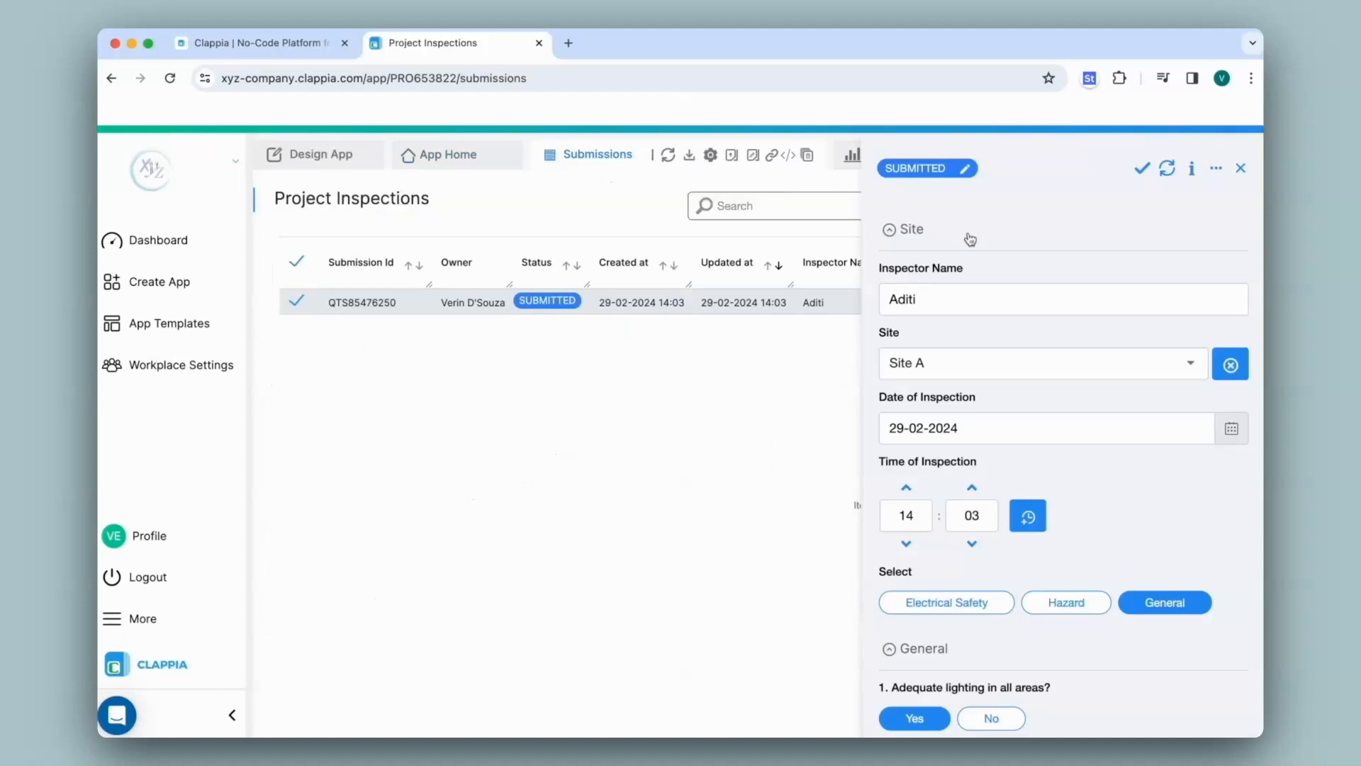
scroll(970, 239, "down", 9)
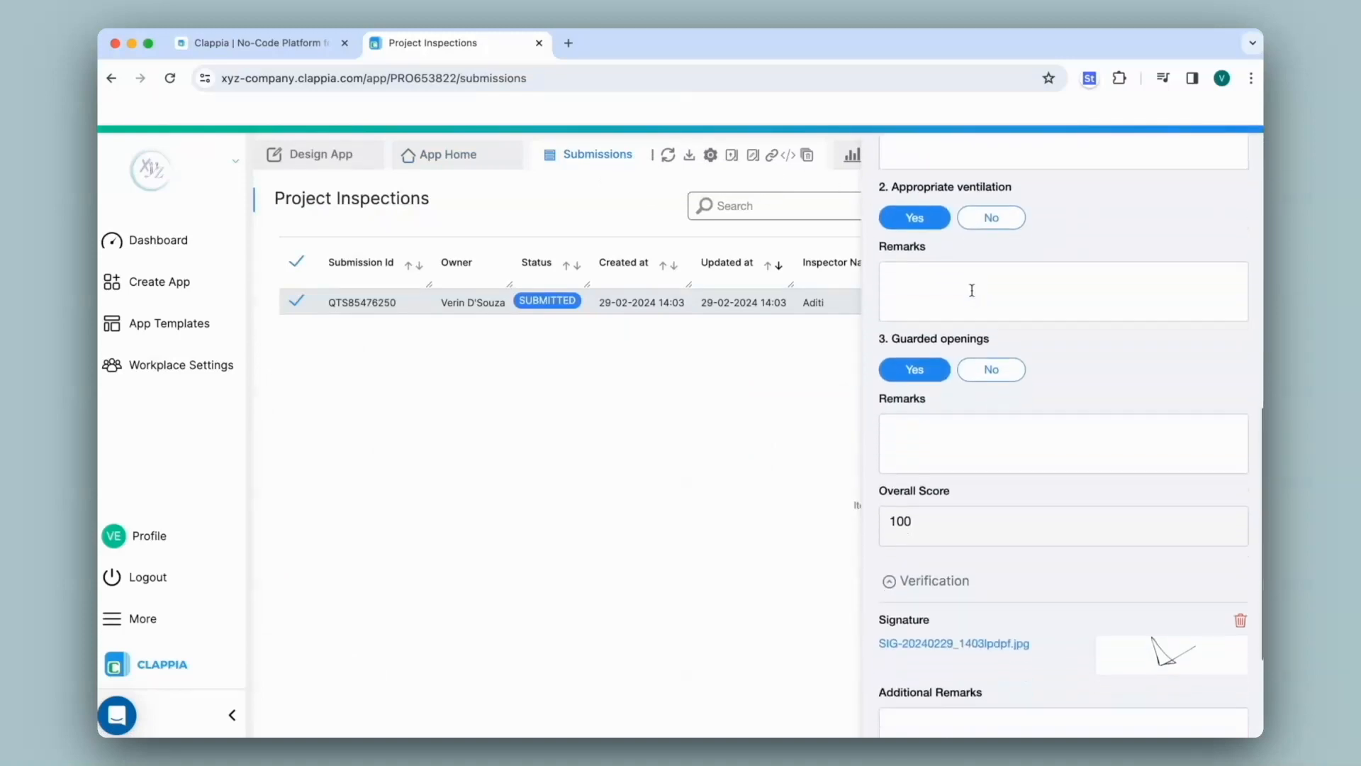
scroll(972, 295, "down", 3)
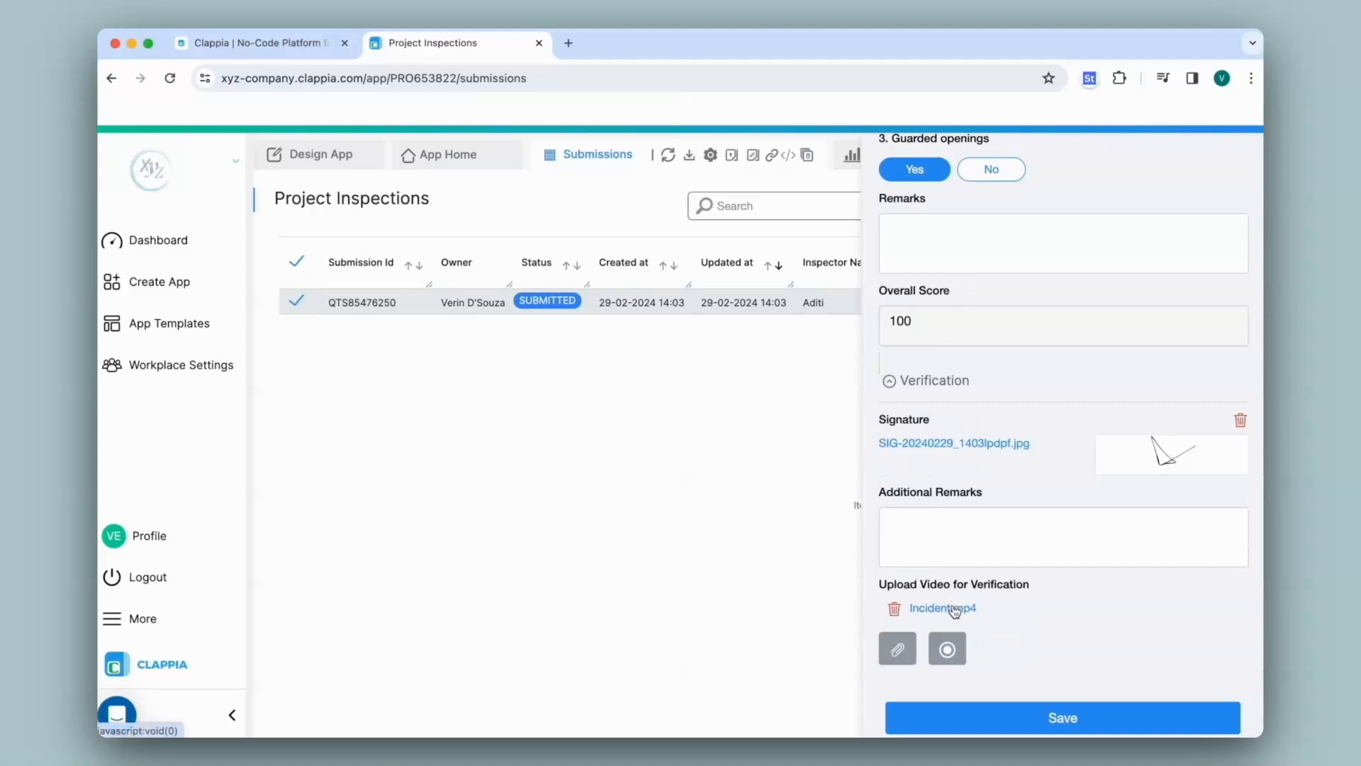
scroll(954, 610, "up", 12)
left_click(1236, 168)
- Start another blank Project Inspections submission and open file selection for the verification video
left_click(492, 151)
left_click(703, 327)
scroll(698, 348, "down", 3)
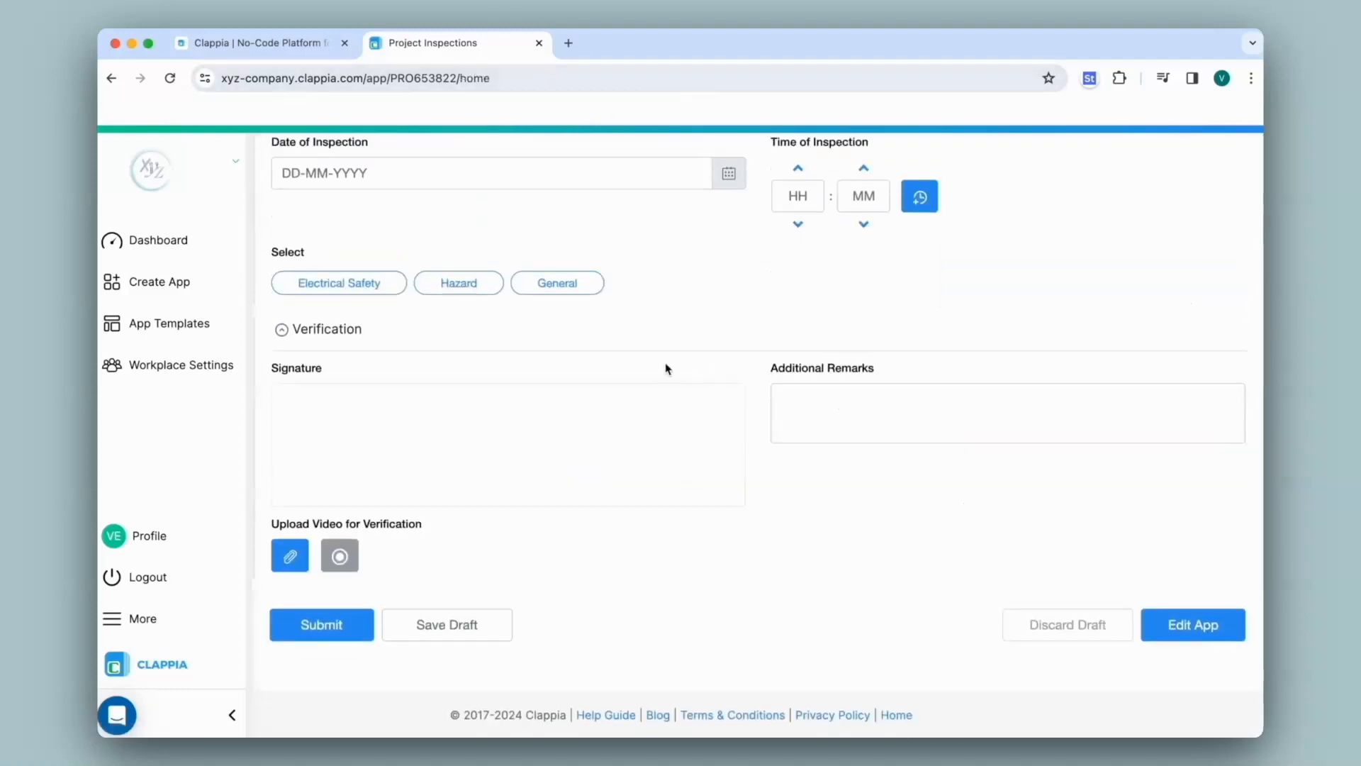
left_click(295, 564)
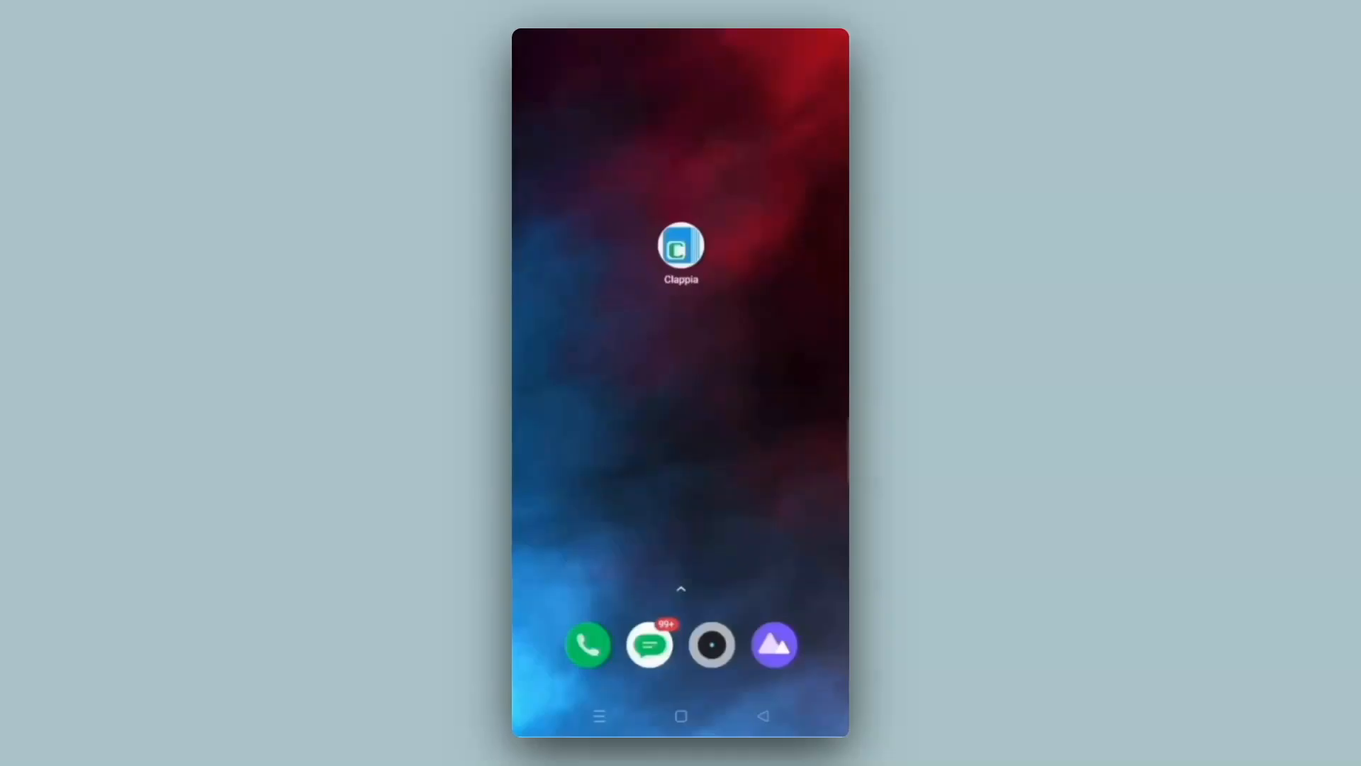
- Open Project Inspections in the Clappia mobile app, then record and accept a video for the Upload Video for Verification field
left_click(687, 243)
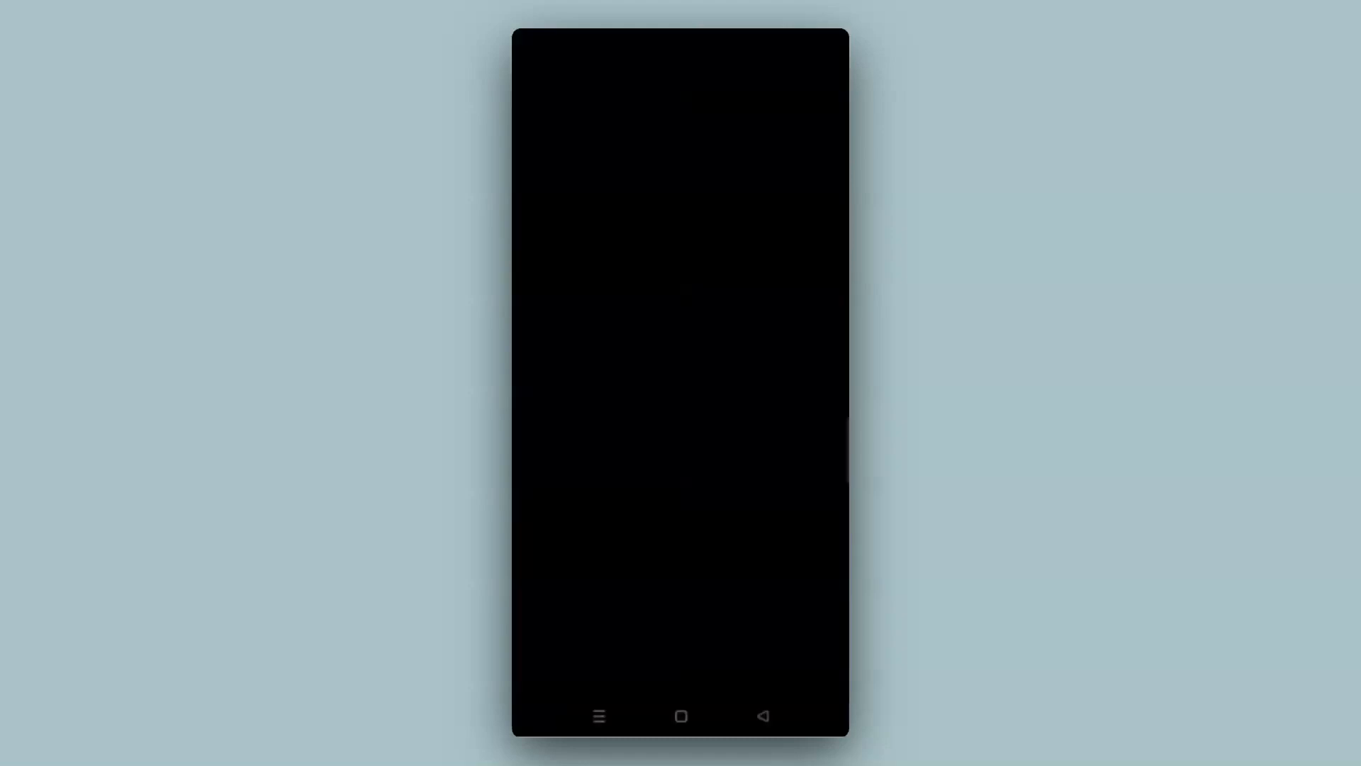
left_click(588, 190)
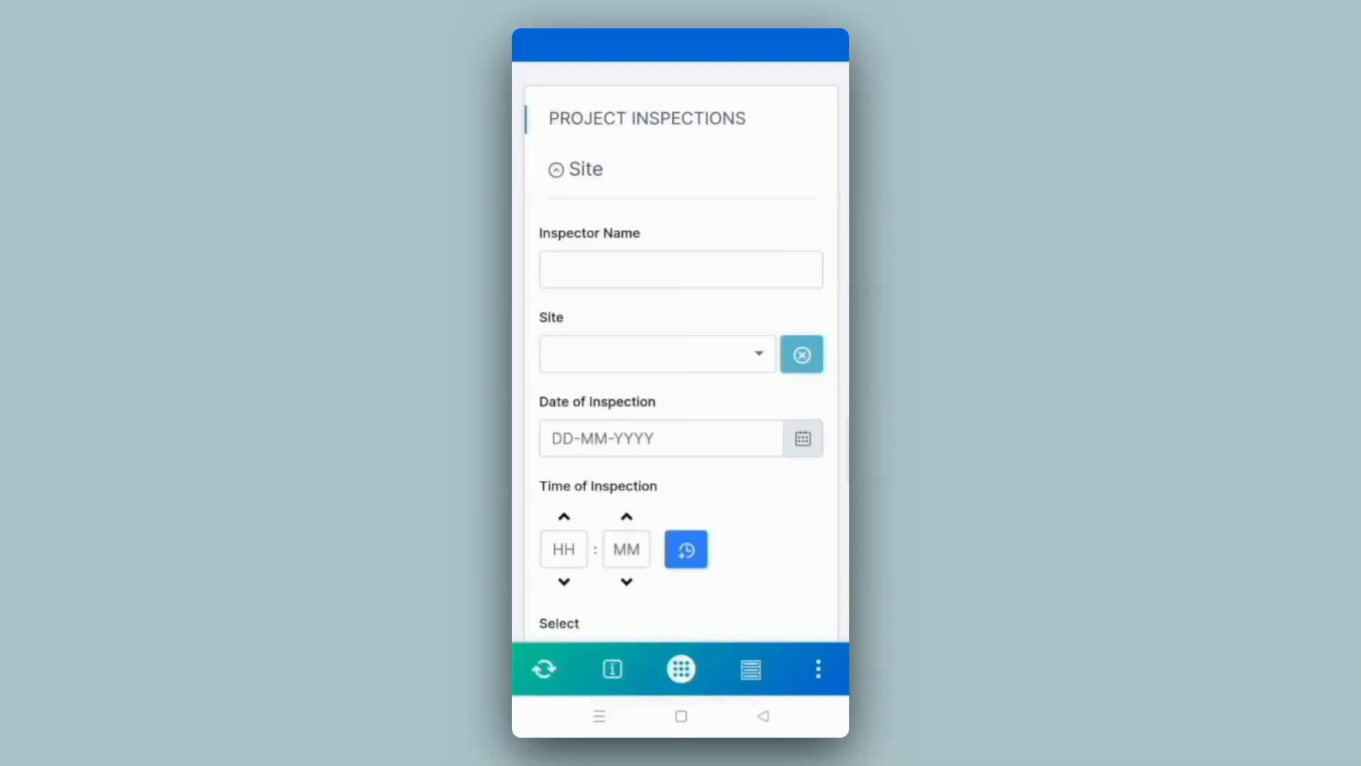
scroll(680, 376, "down", 8)
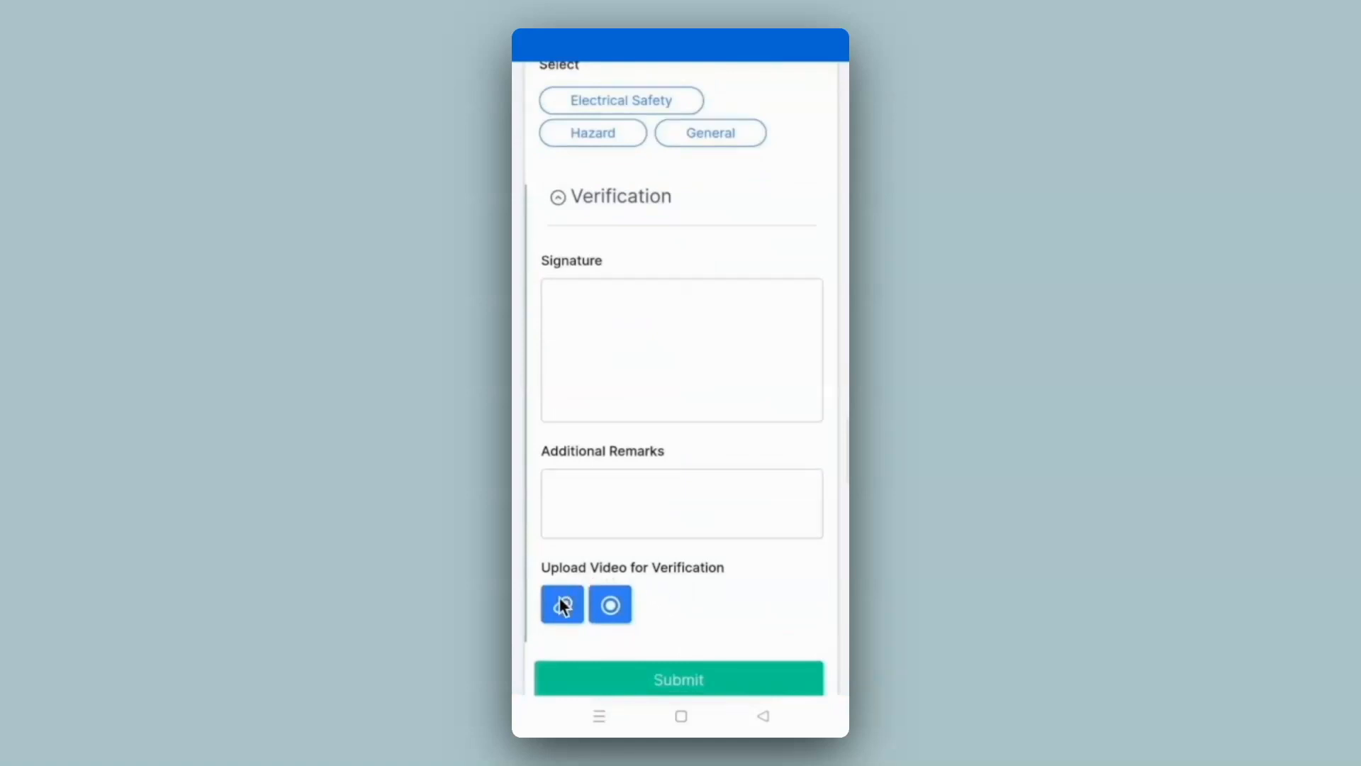
left_click(611, 604)
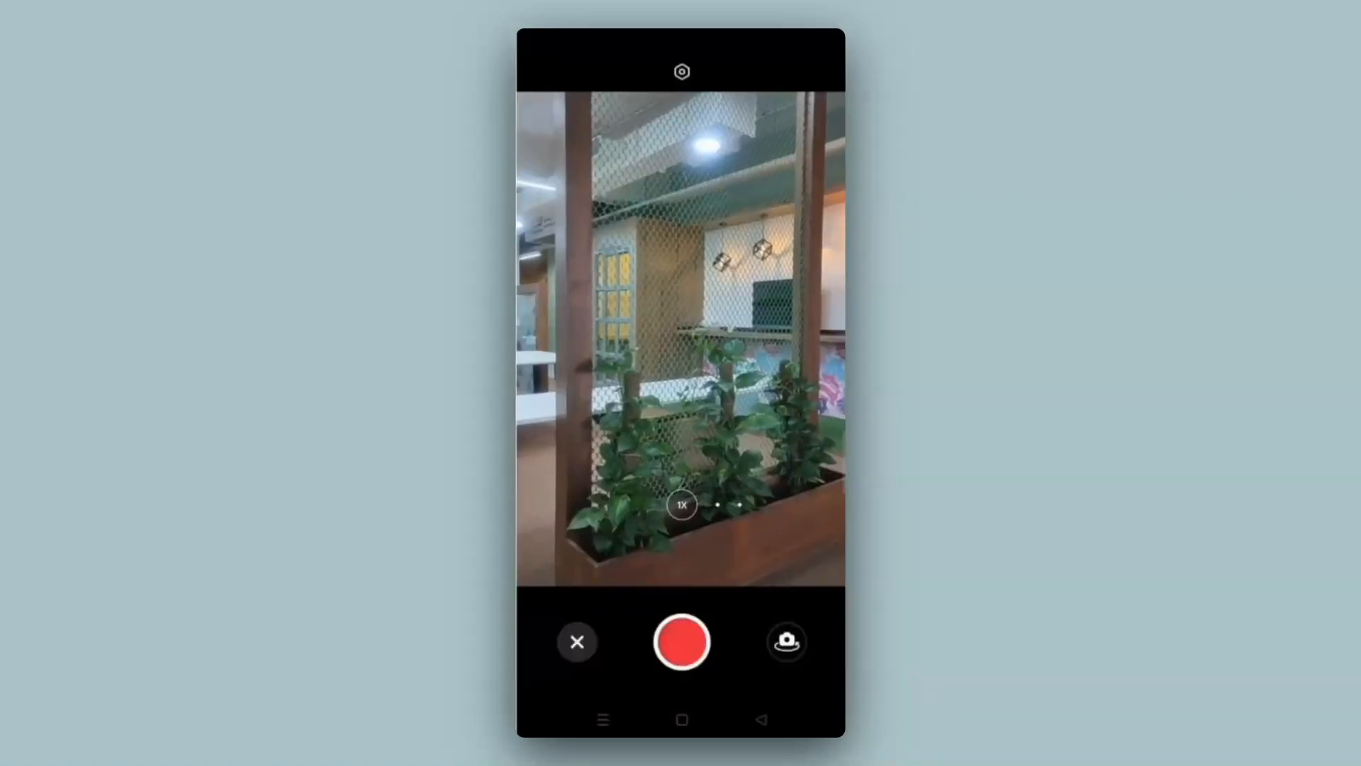
left_click(681, 642)
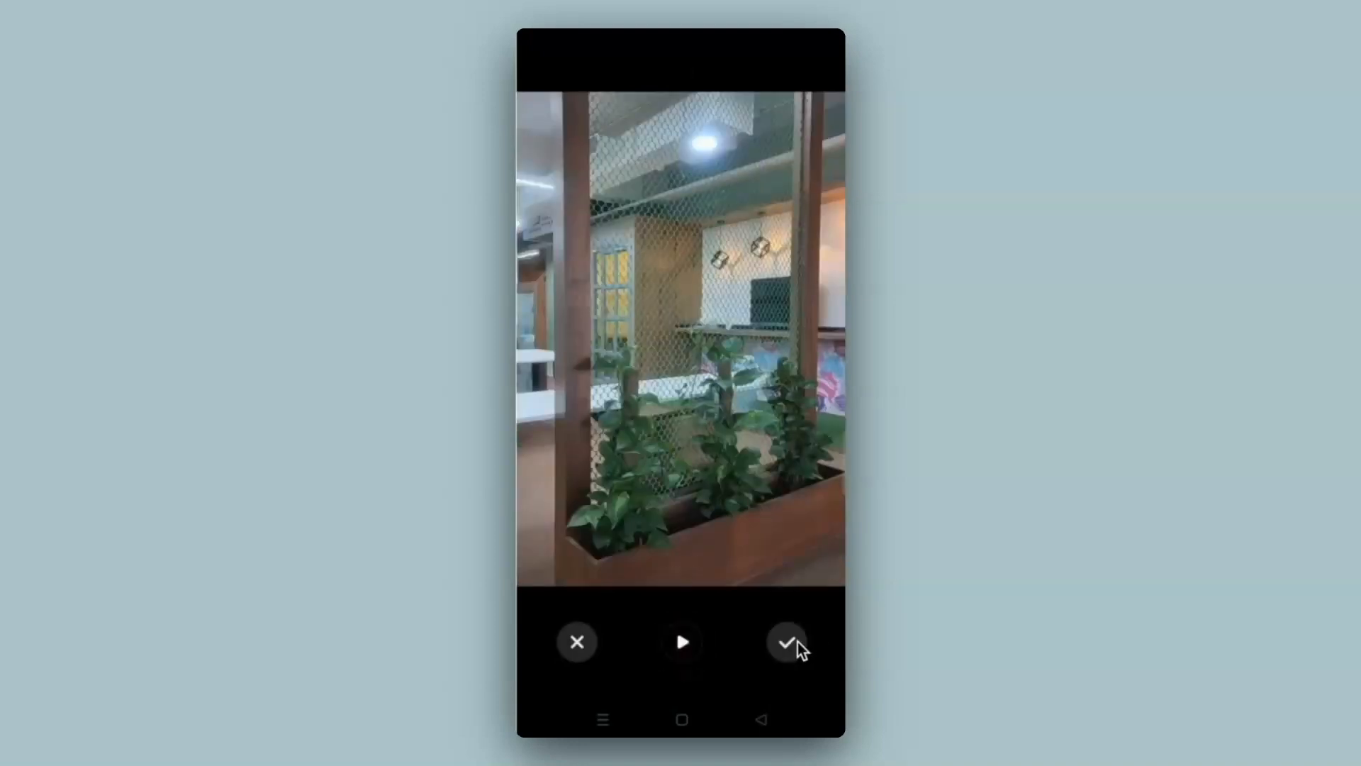
left_click(788, 642)
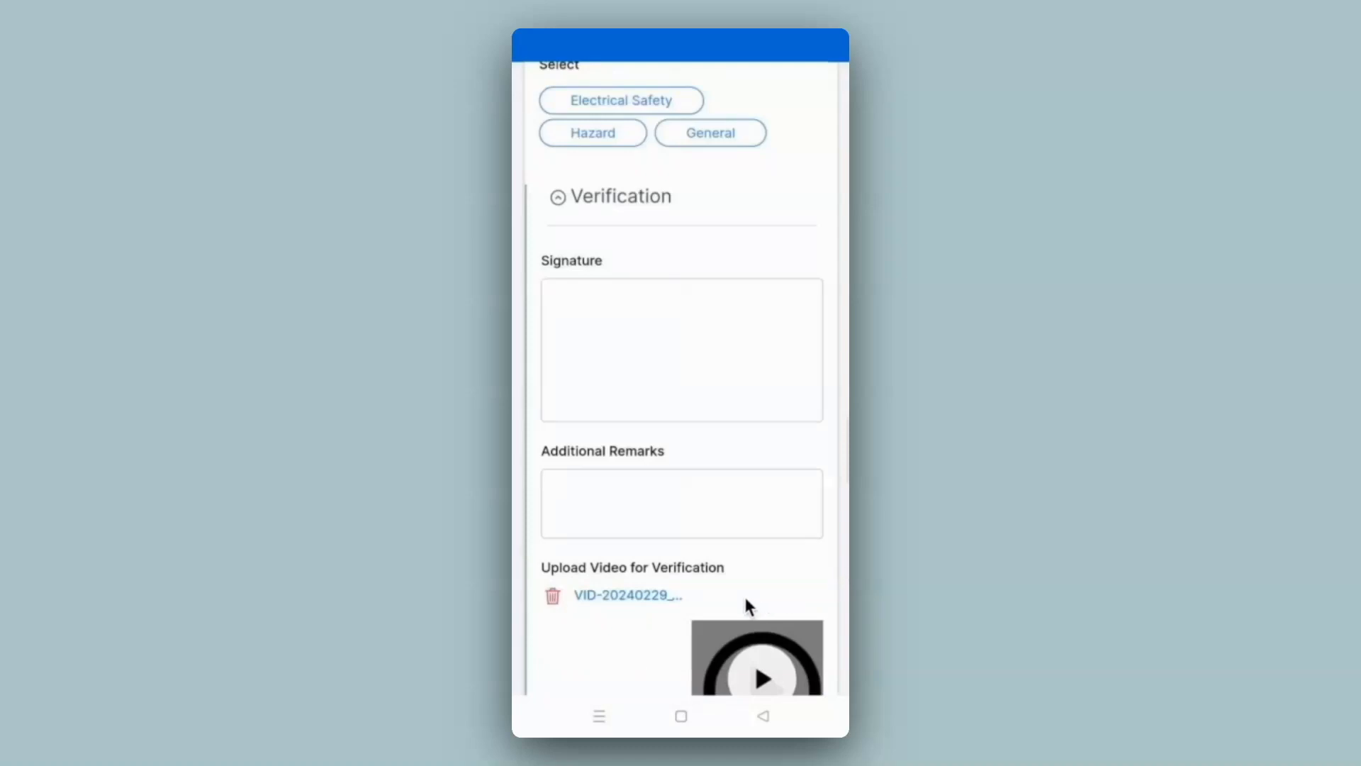
- Check the completed mobile form from the Site section down to the attached video and submit the inspection
scroll(745, 600, "up", 10)
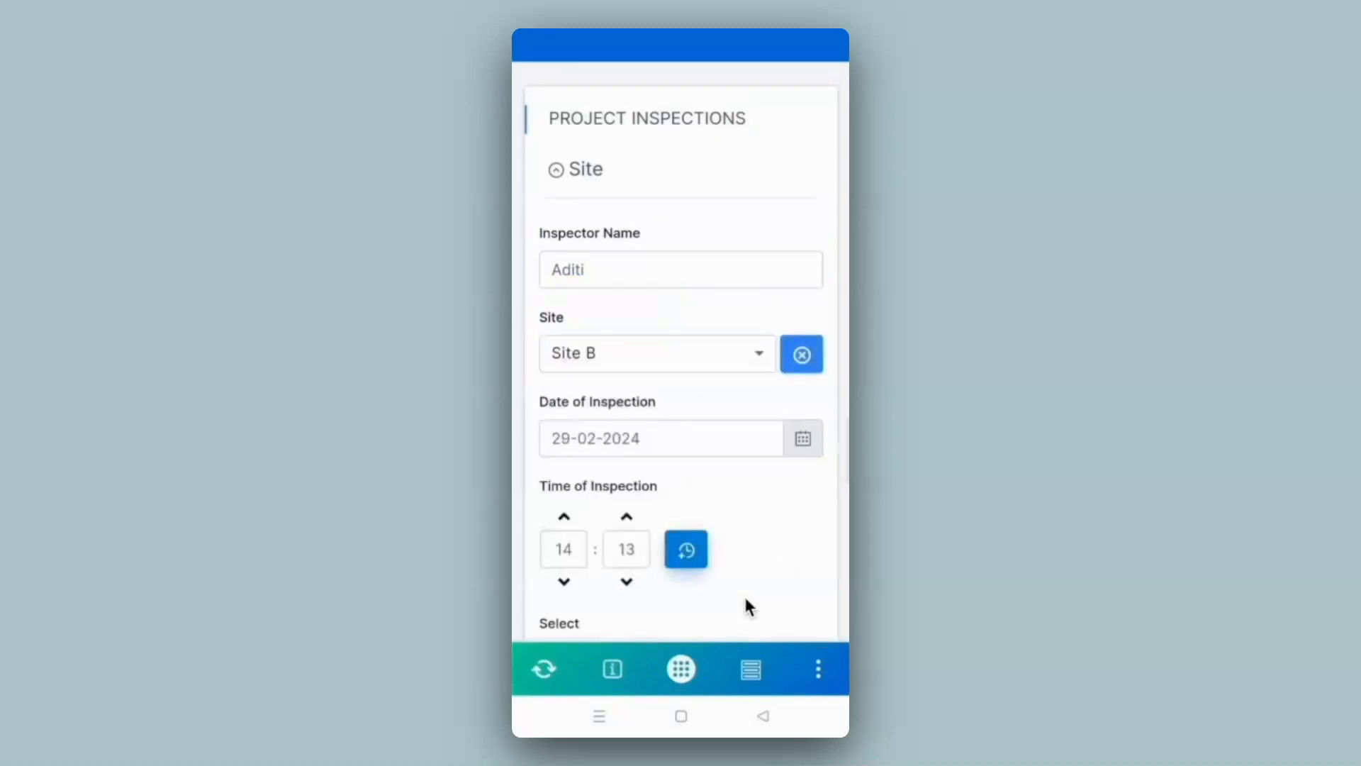
scroll(745, 600, "down", 15)
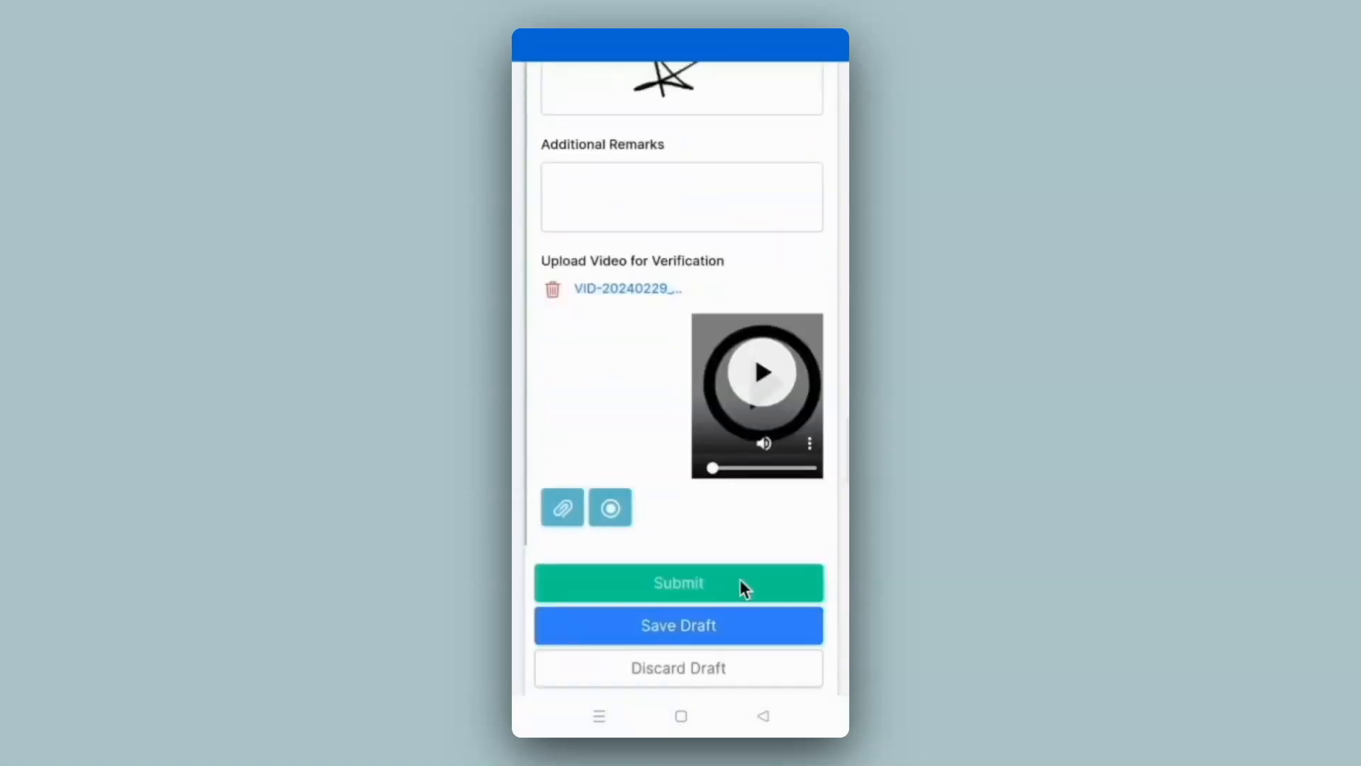
left_click(739, 582)
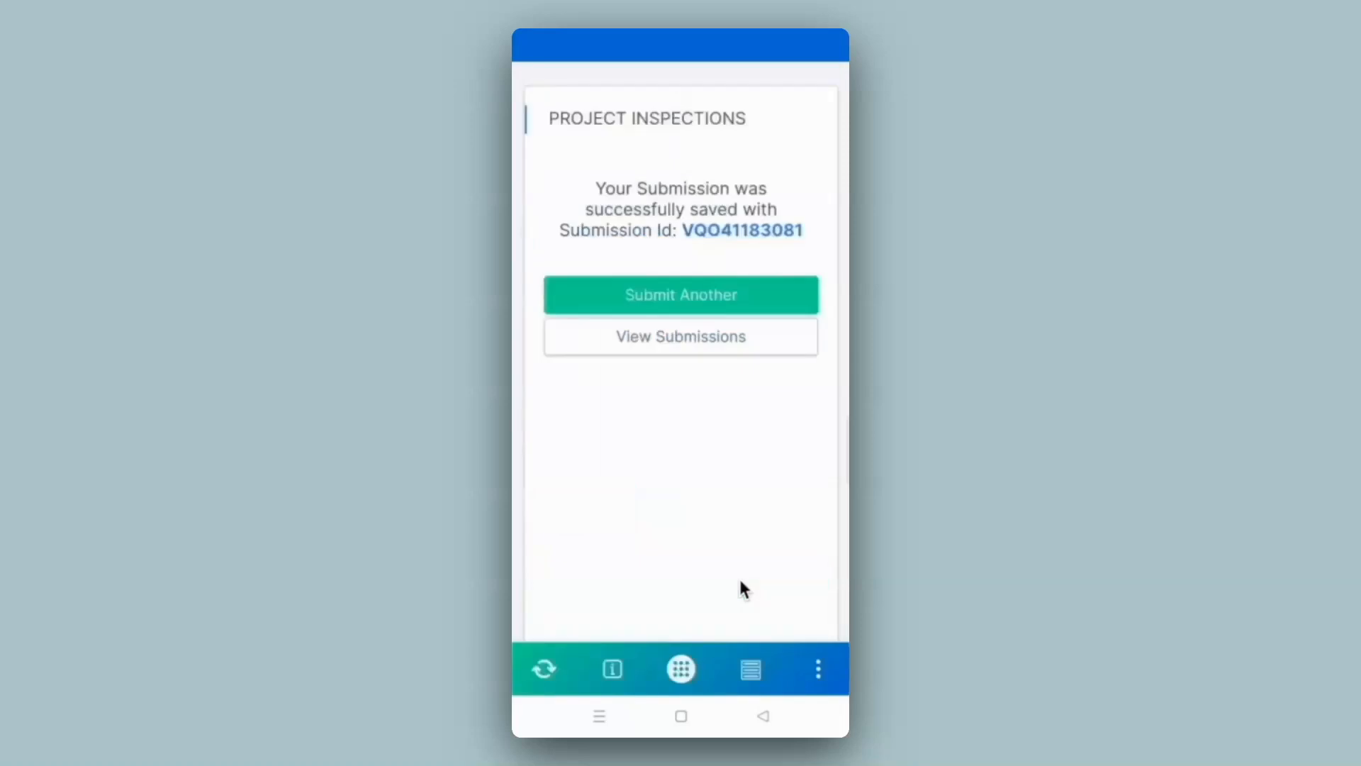
- Open the new inspection among the mobile submissions, review its details down to the verification video, and close the record
left_click(666, 339)
left_click(674, 176)
scroll(675, 177, "down", 10)
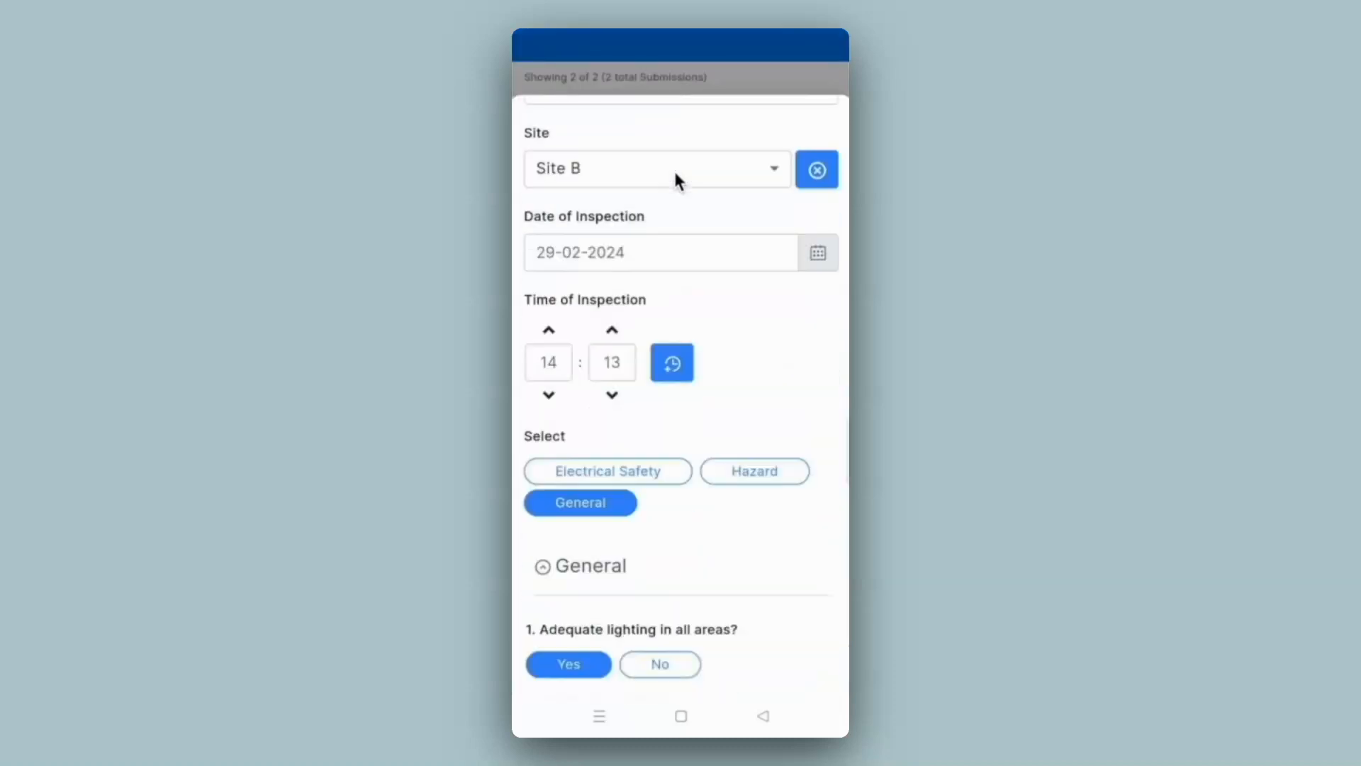
scroll(675, 176, "down", 15)
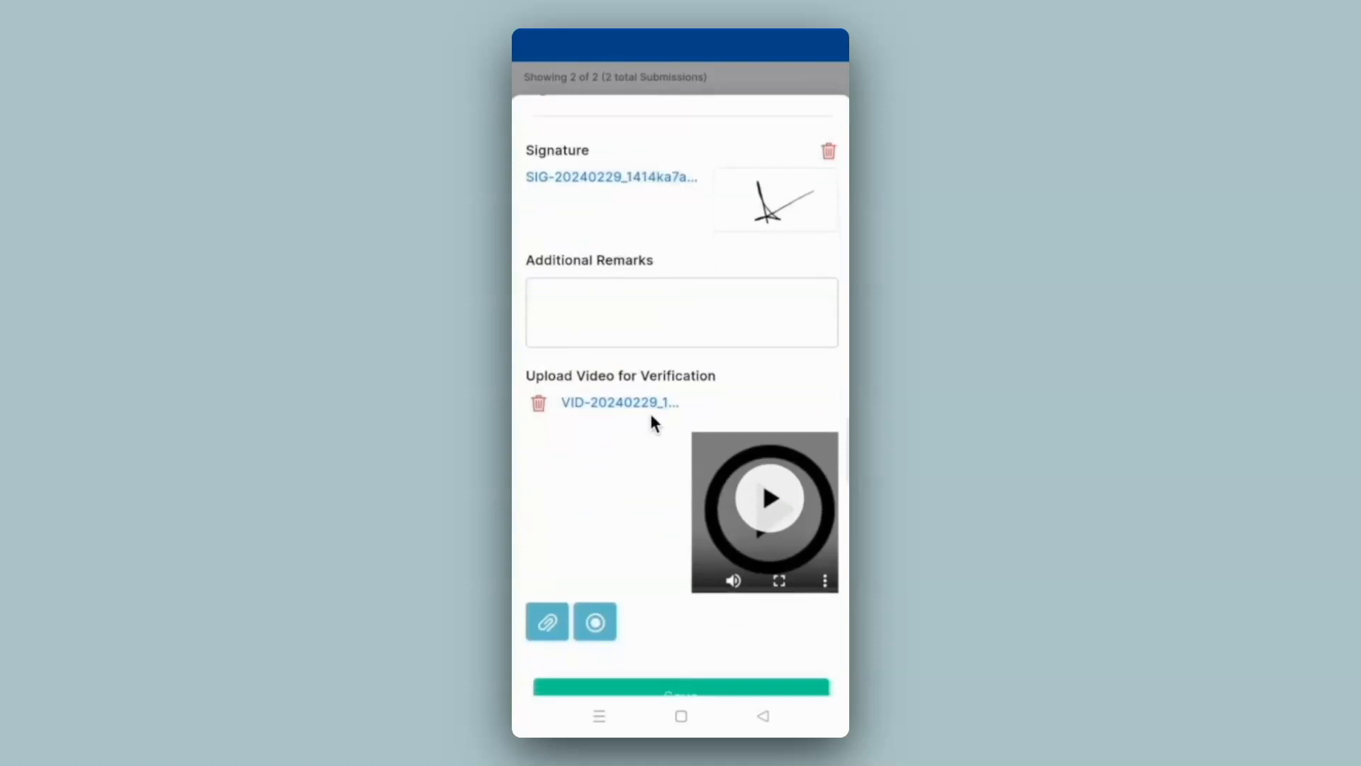
scroll(650, 416, "up", 20)
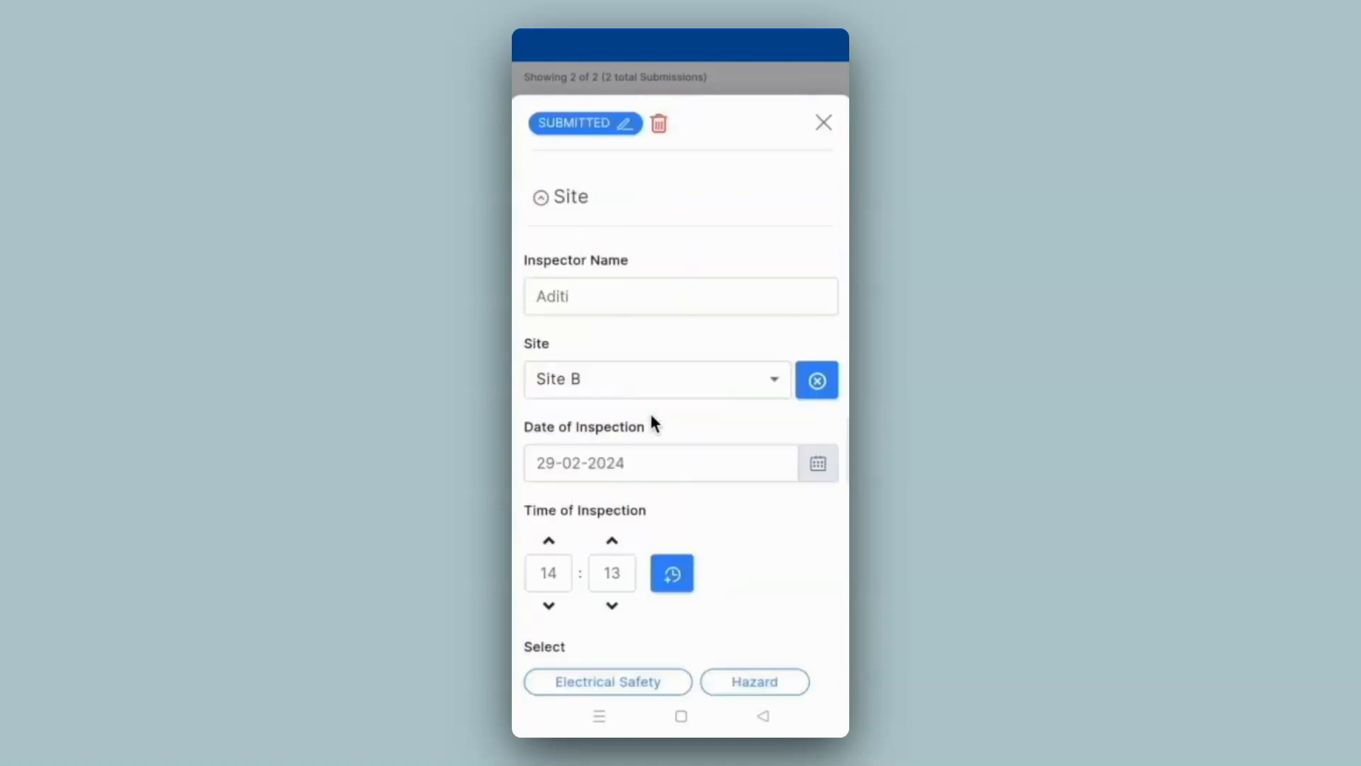
left_click(828, 120)
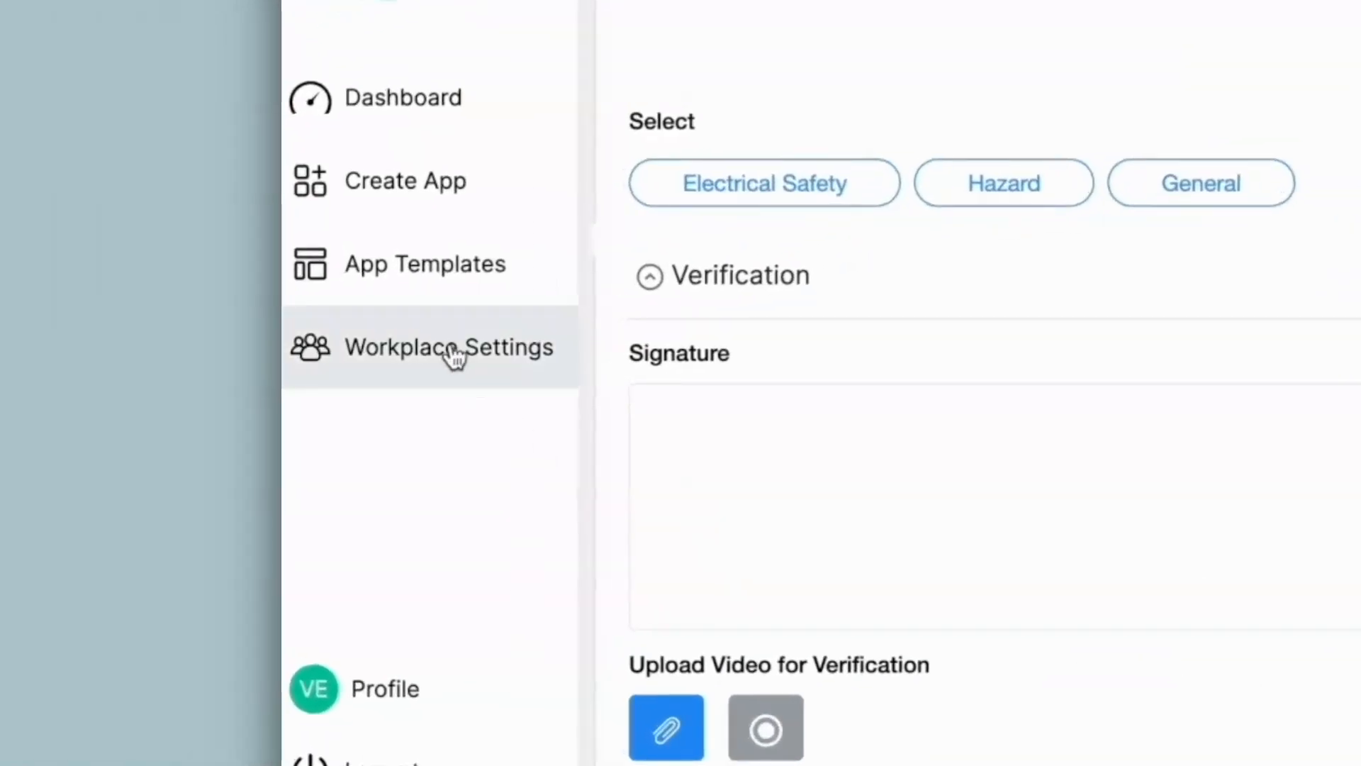
- Set the workplace's maximum file upload size to 20 MB in the web workplace preferences and save it
left_click(454, 357)
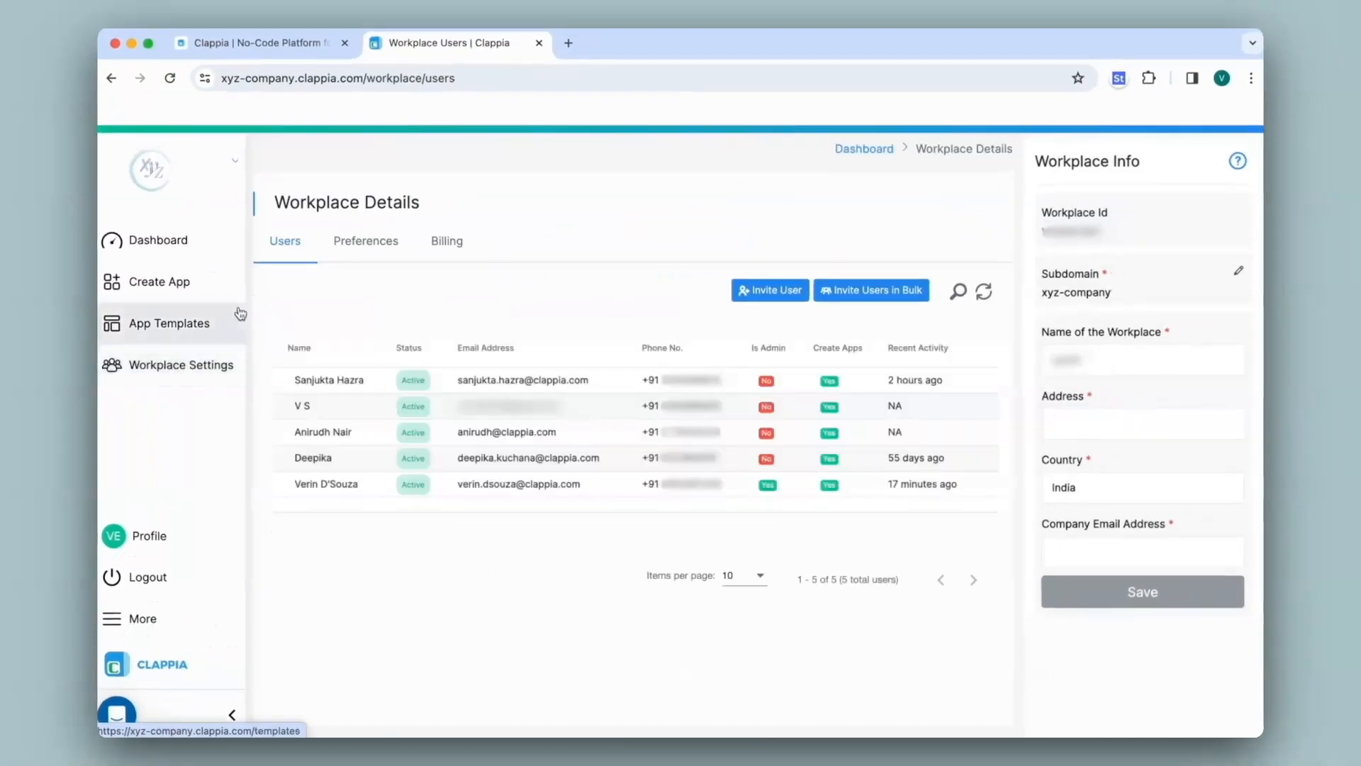
left_click(368, 257)
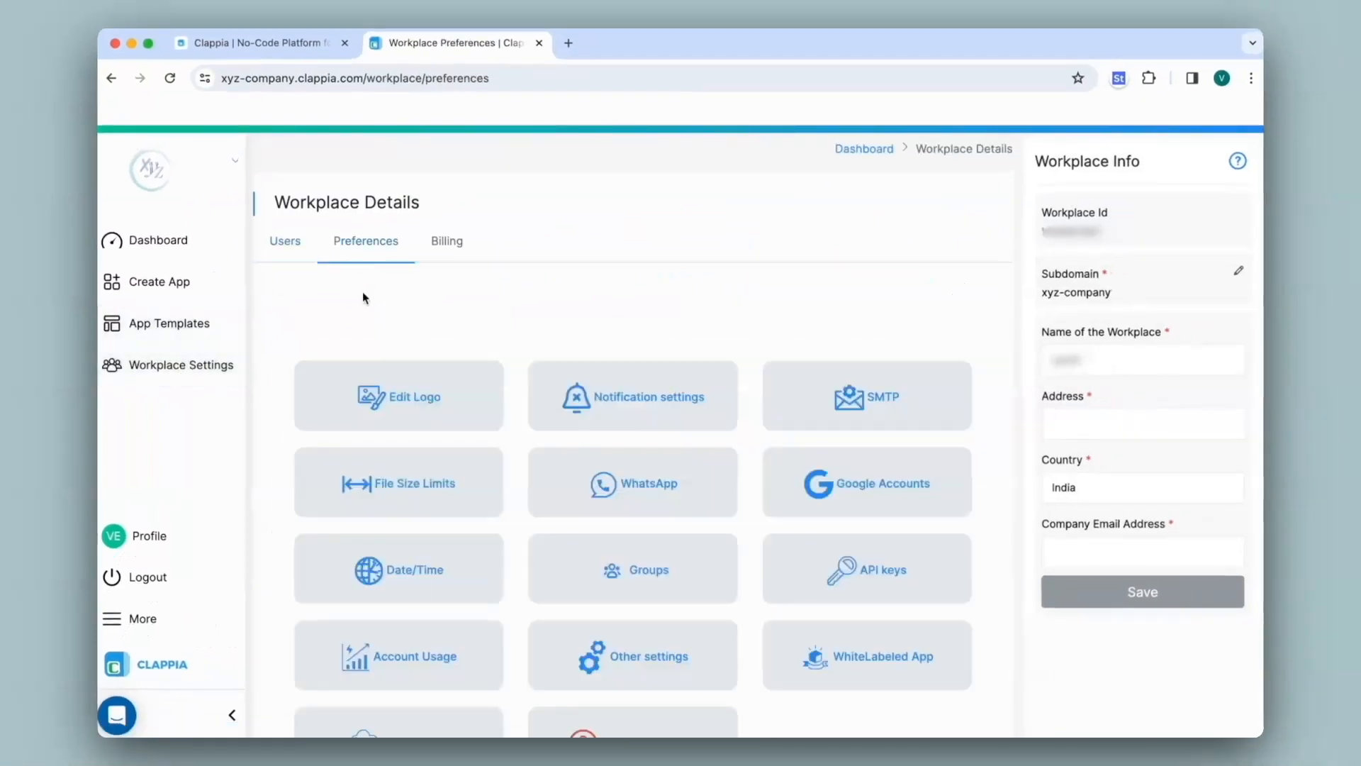
left_click(404, 483)
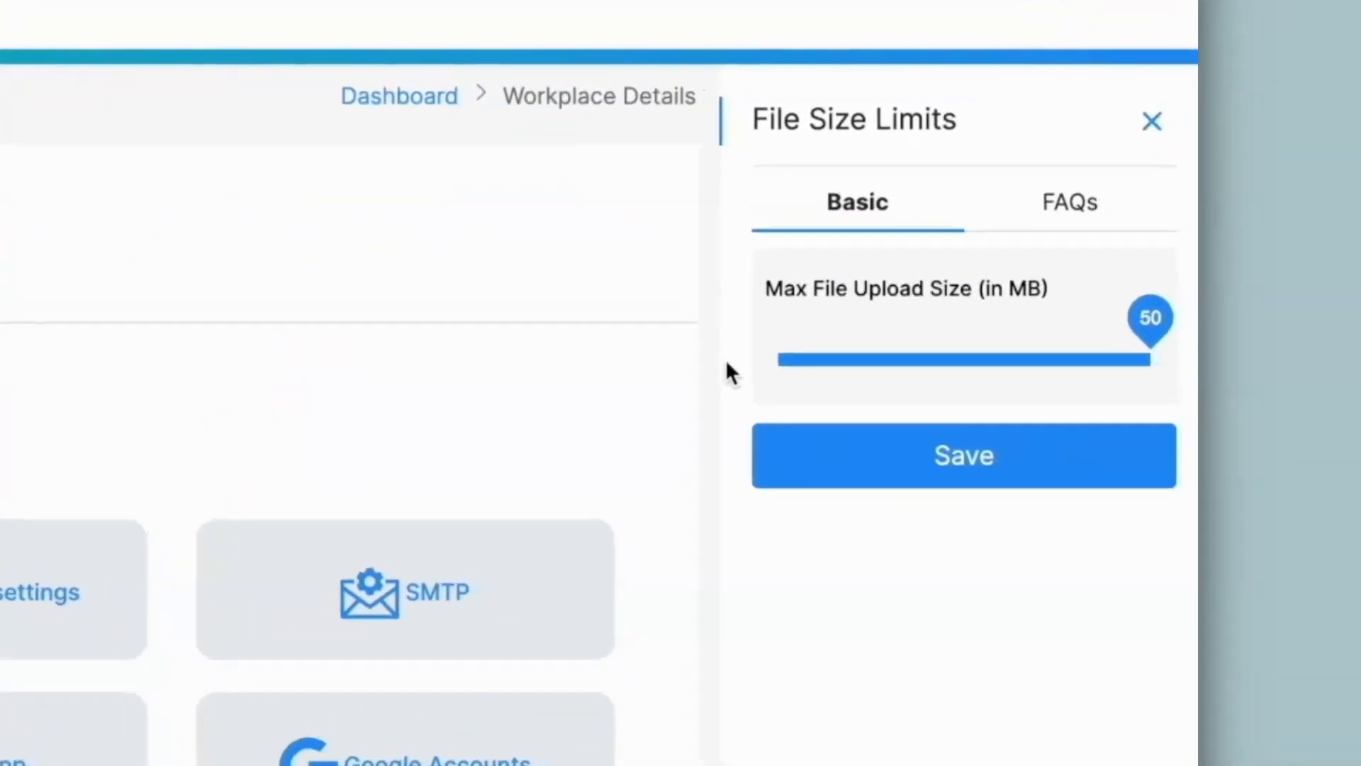
left_click_drag(1149, 339, 926, 355)
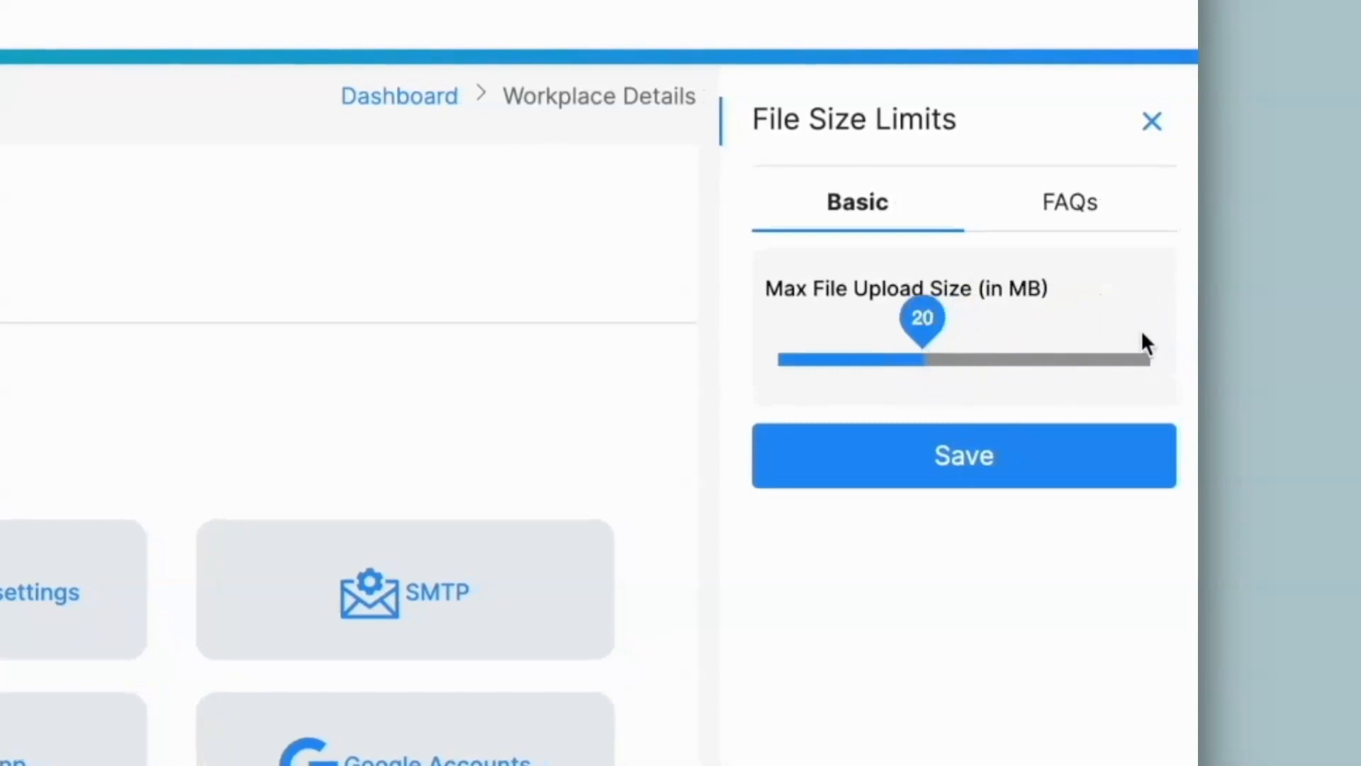
left_click(970, 482)
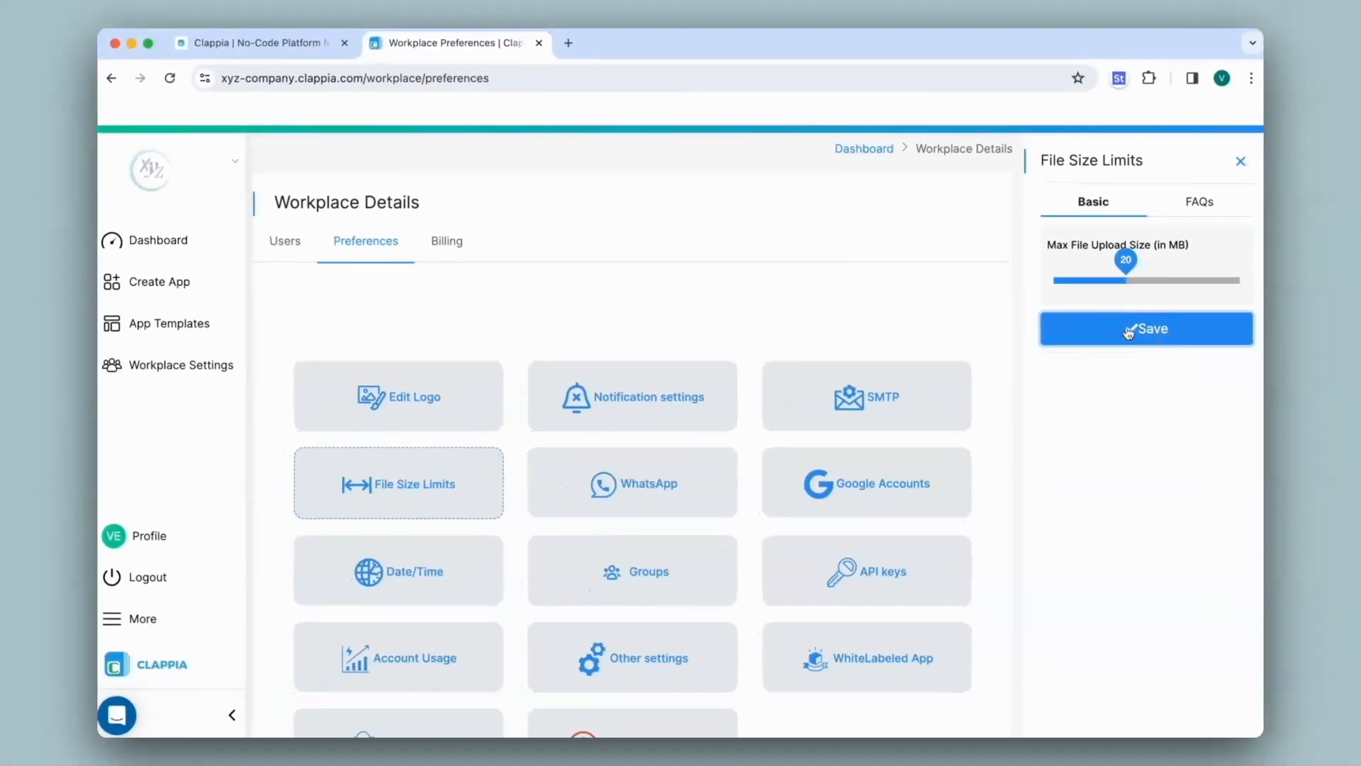
- Open the Project Inspections form from the dashboard and try to attach Incident.mp4 as the verification video, checking its file size first
left_click(201, 241)
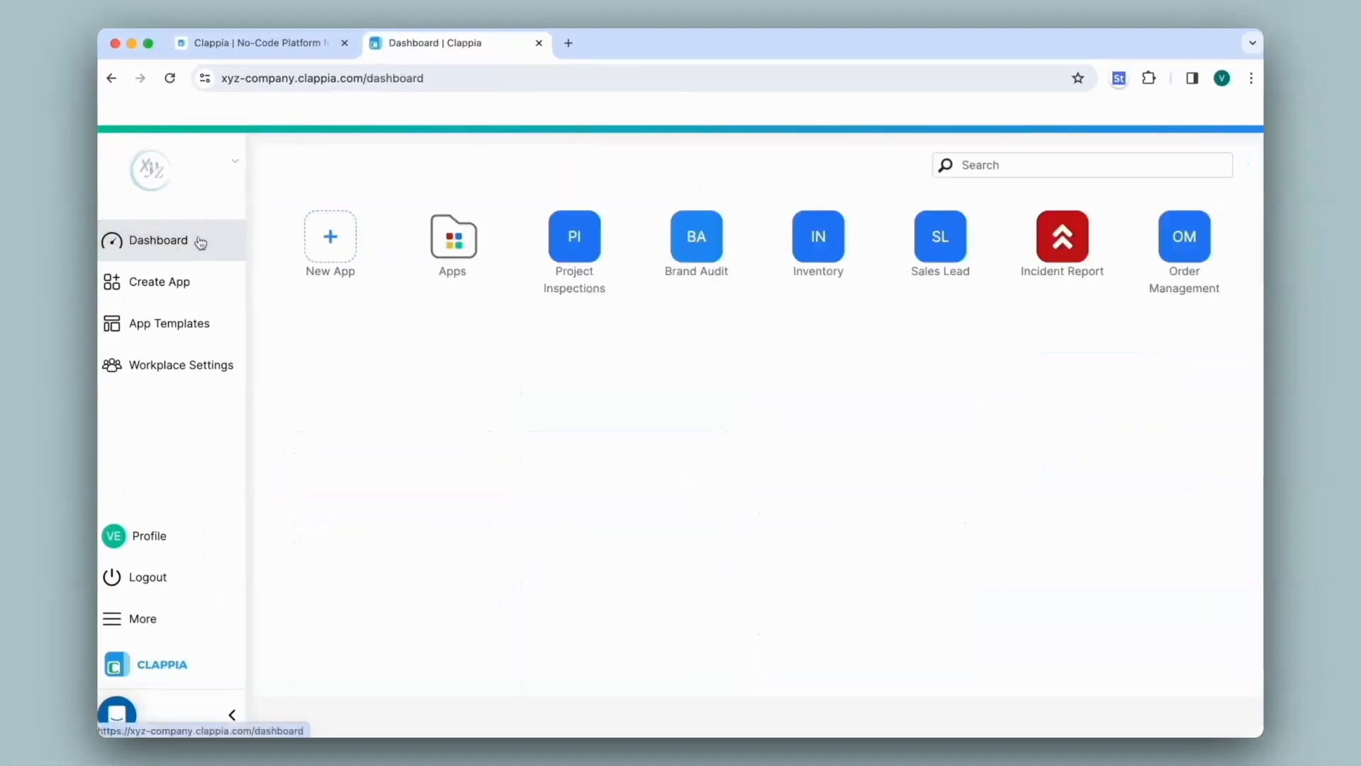
left_click(575, 245)
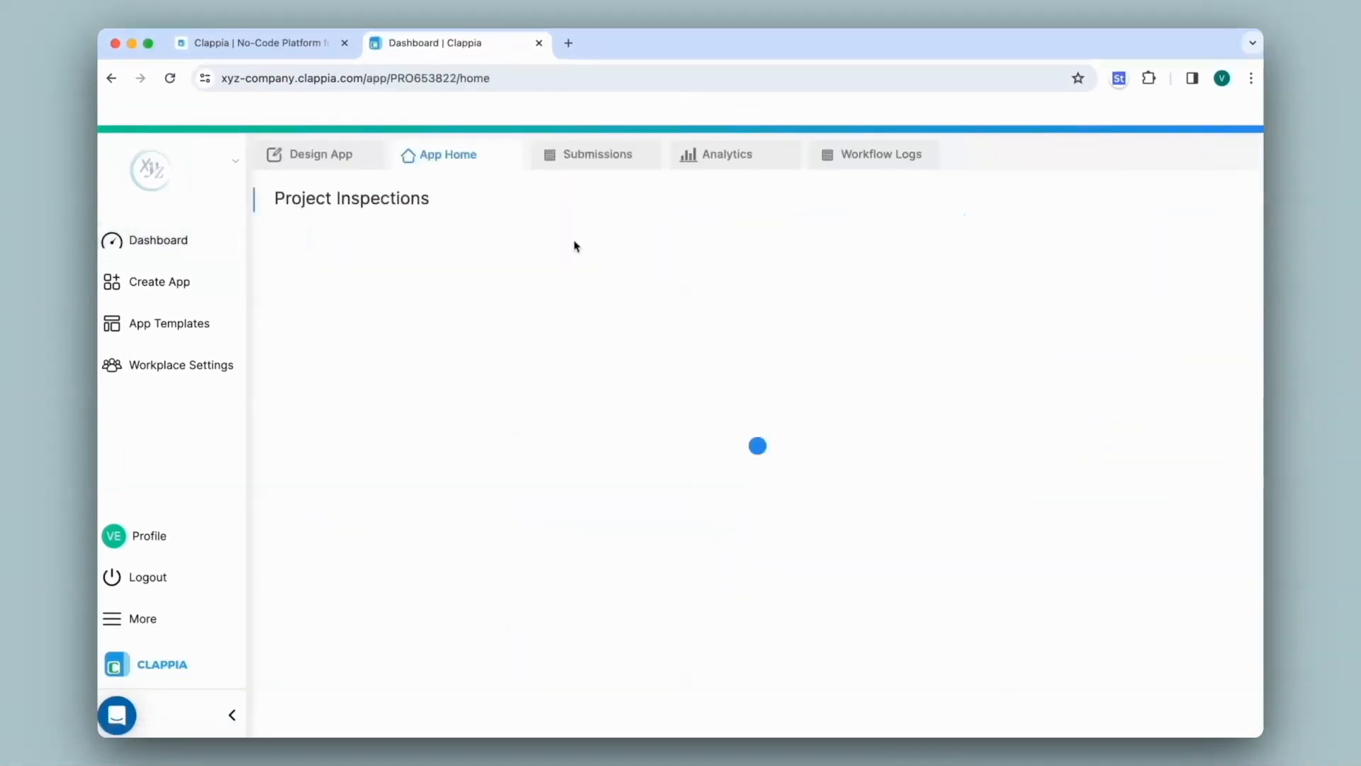
scroll(381, 559, "down", 3)
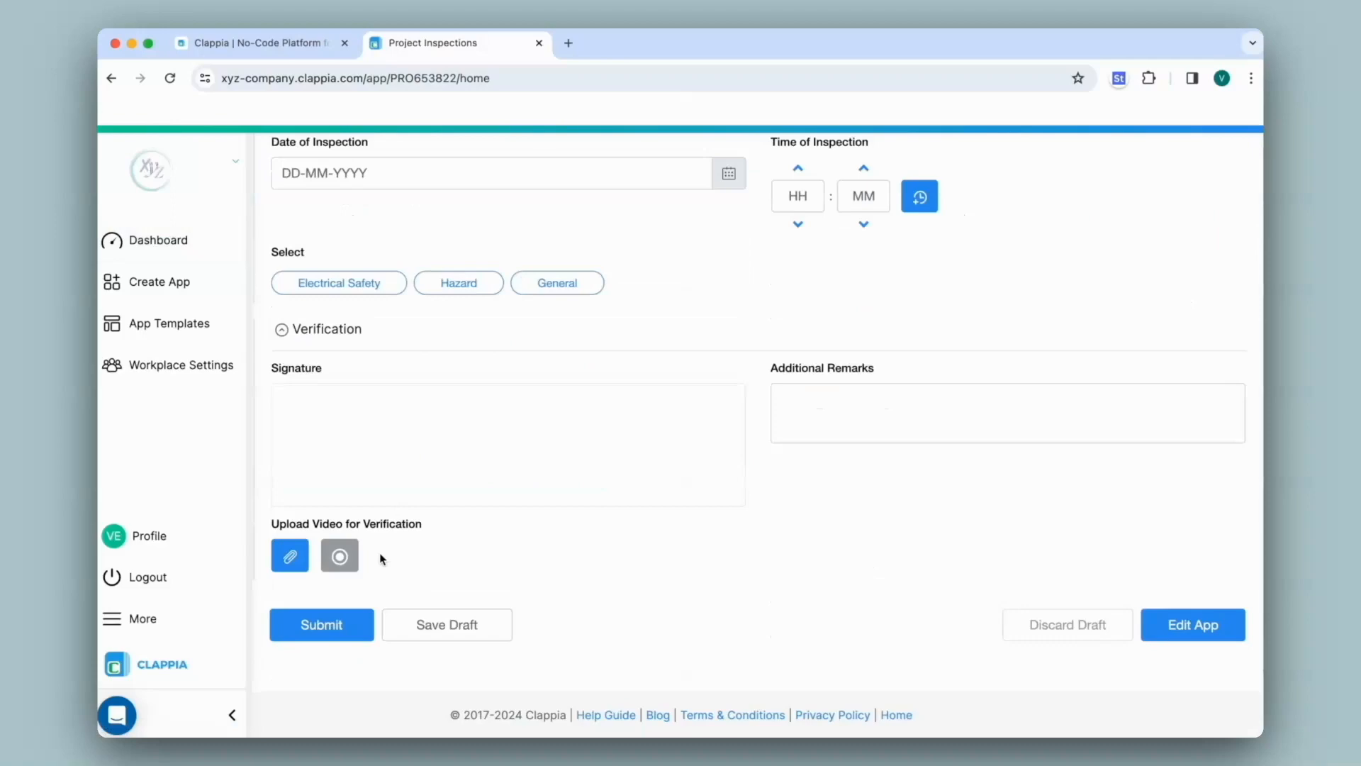
left_click(290, 554)
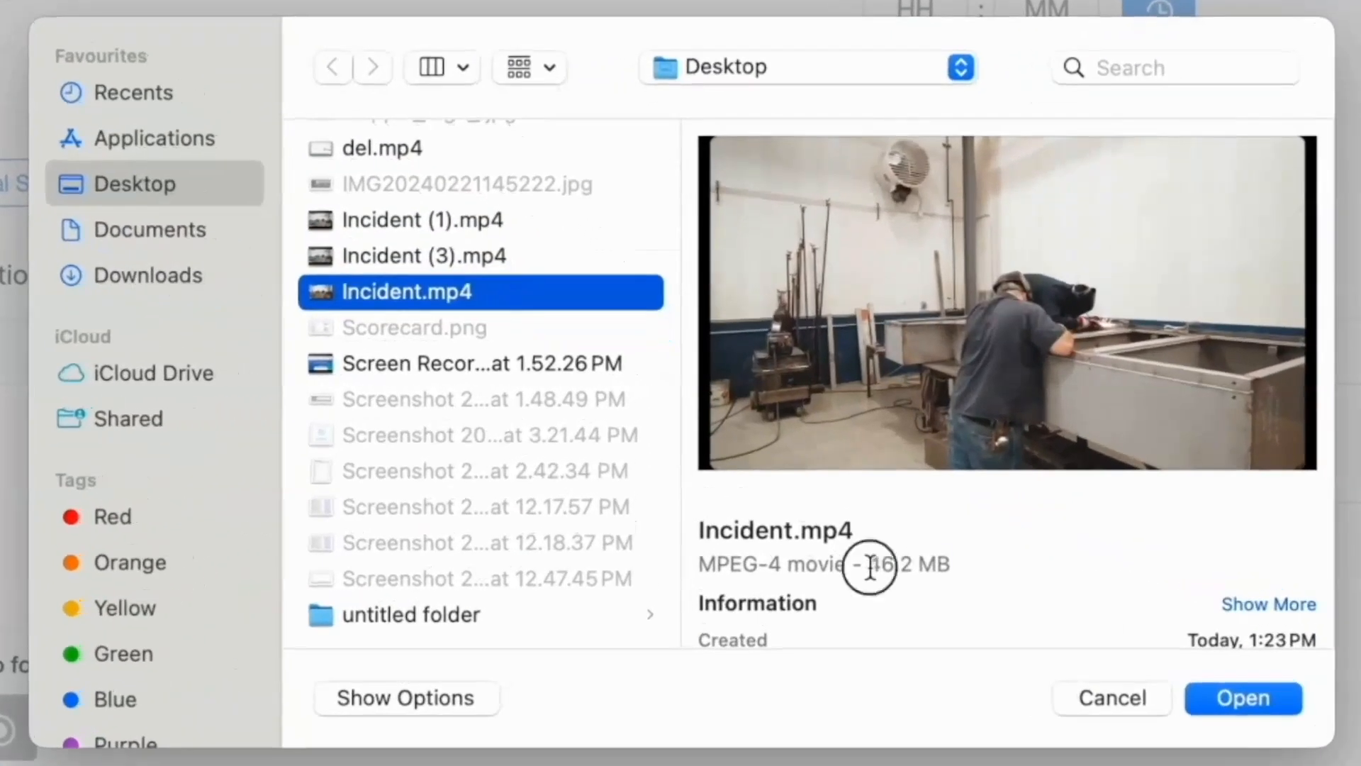
left_click_drag(774, 475, 813, 475)
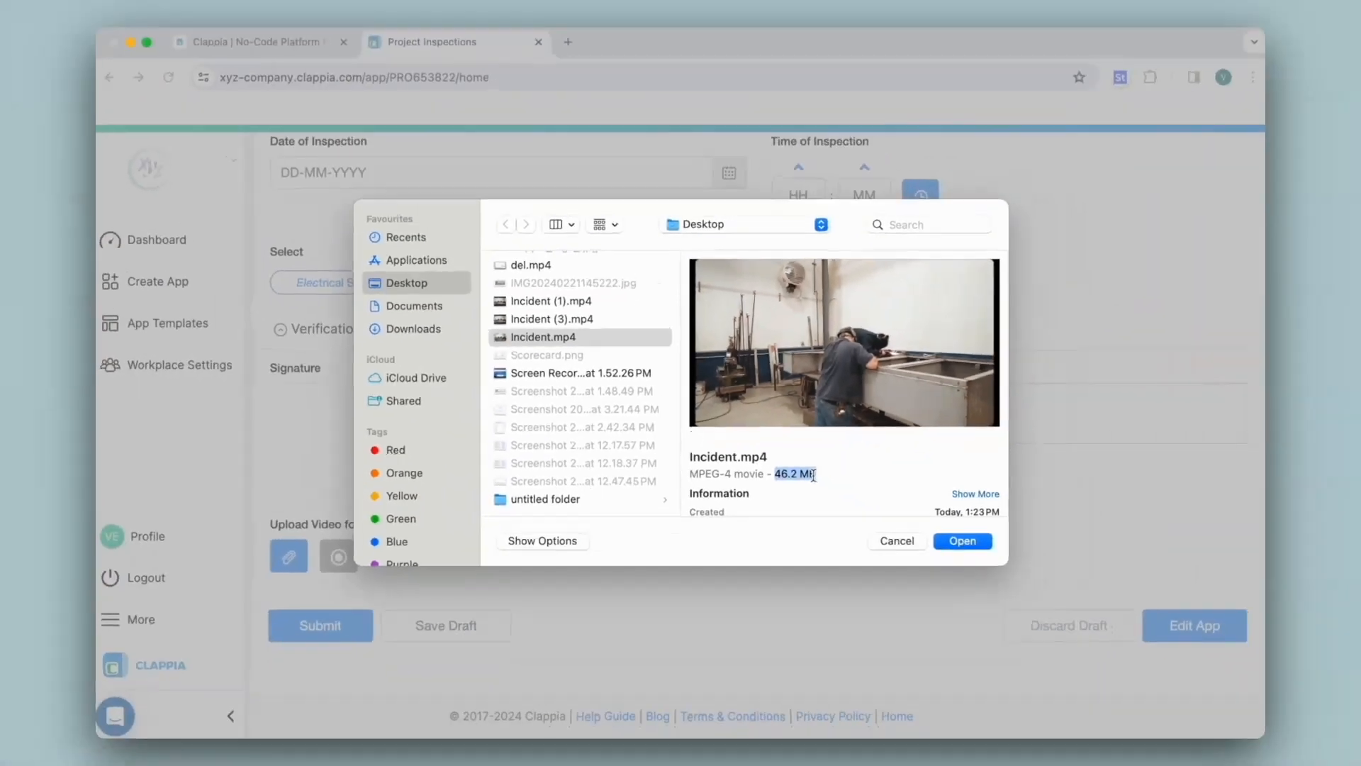
left_click(962, 543)
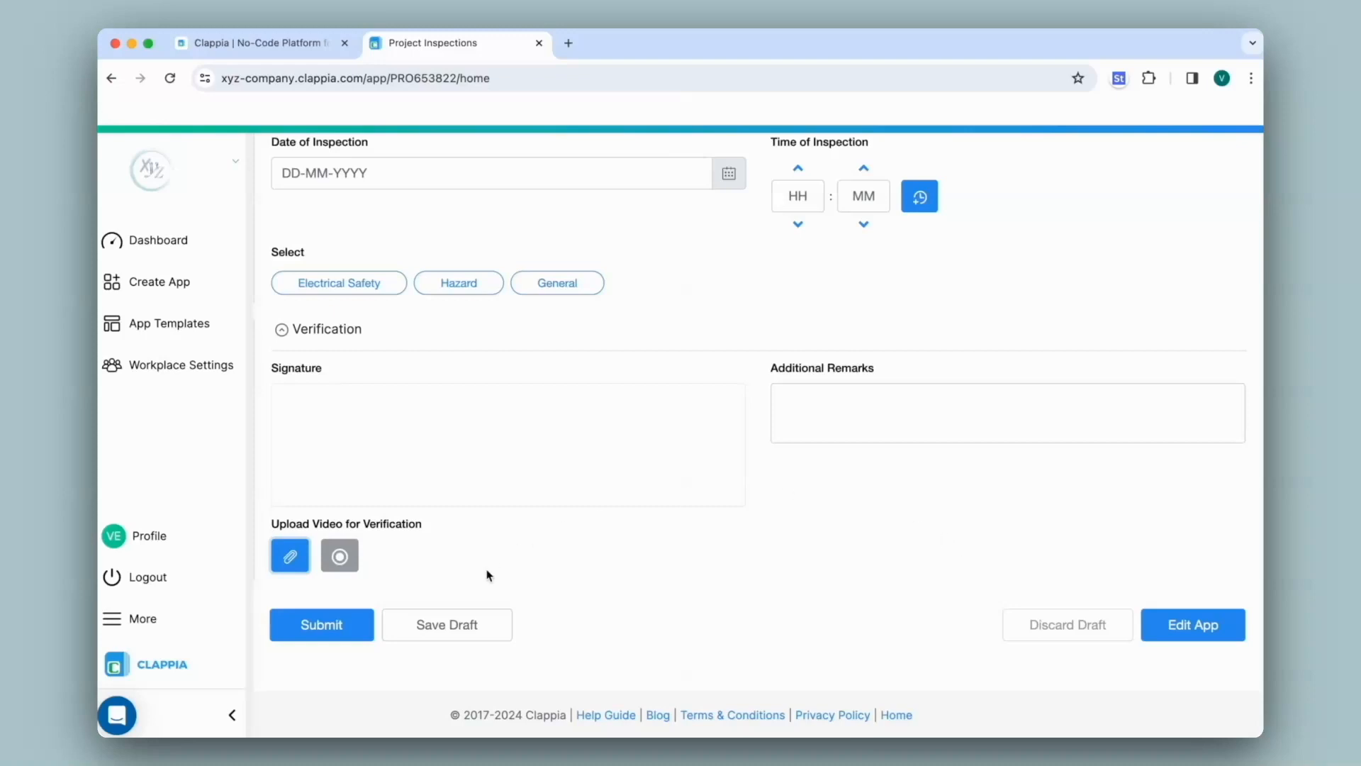
- Give the Upload Video for Verification field the description "Max file size is 20MB" in the app design and save it
scroll(397, 411, "up", 5)
left_click(295, 153)
scroll(636, 454, "down", 1)
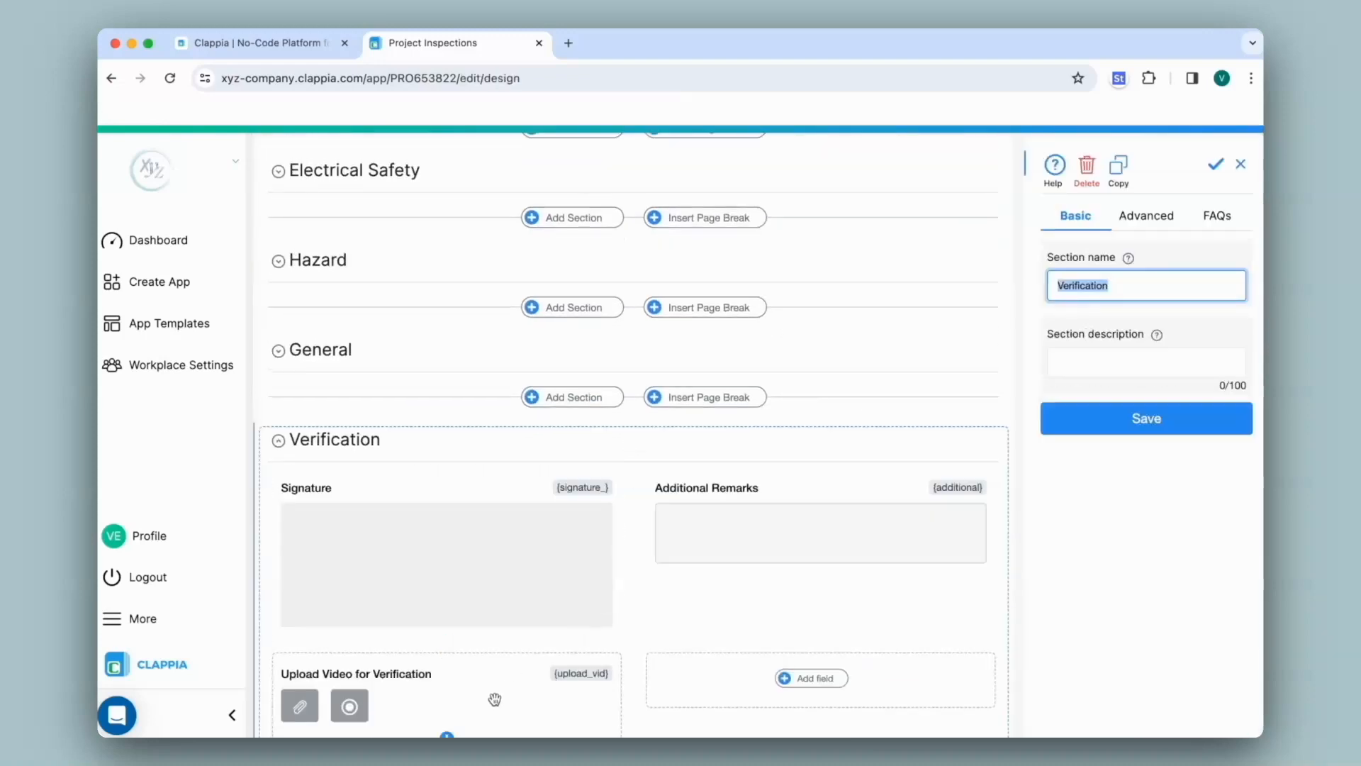
left_click(495, 701)
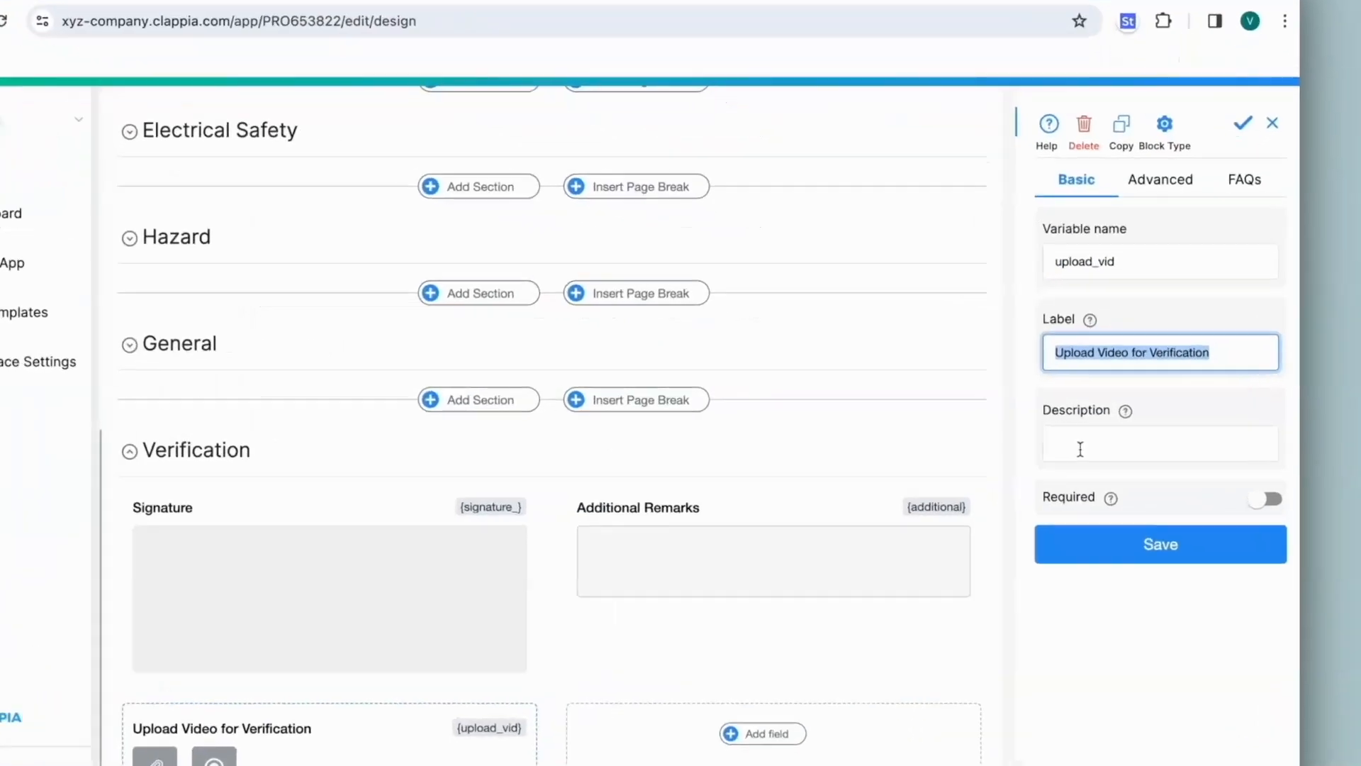
left_click(1080, 448)
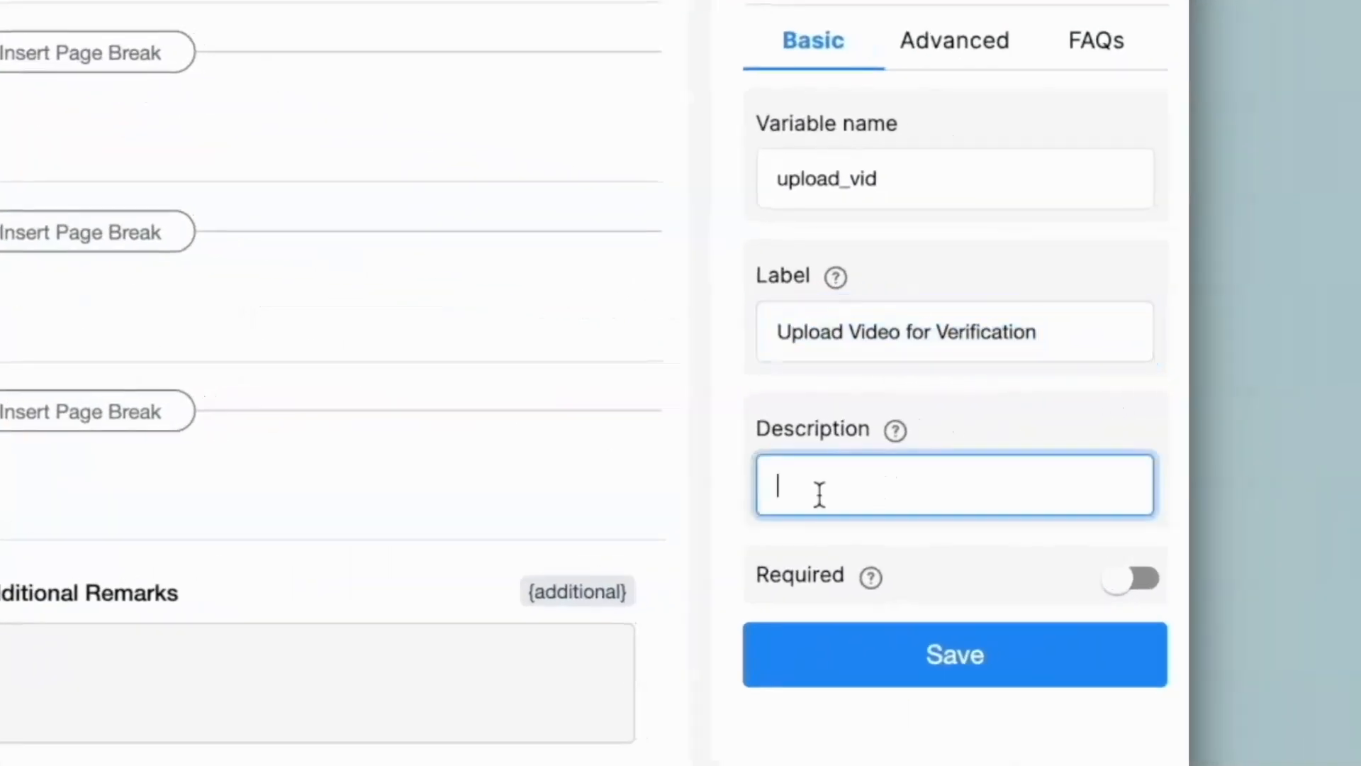
type("Max file size is 20MB")
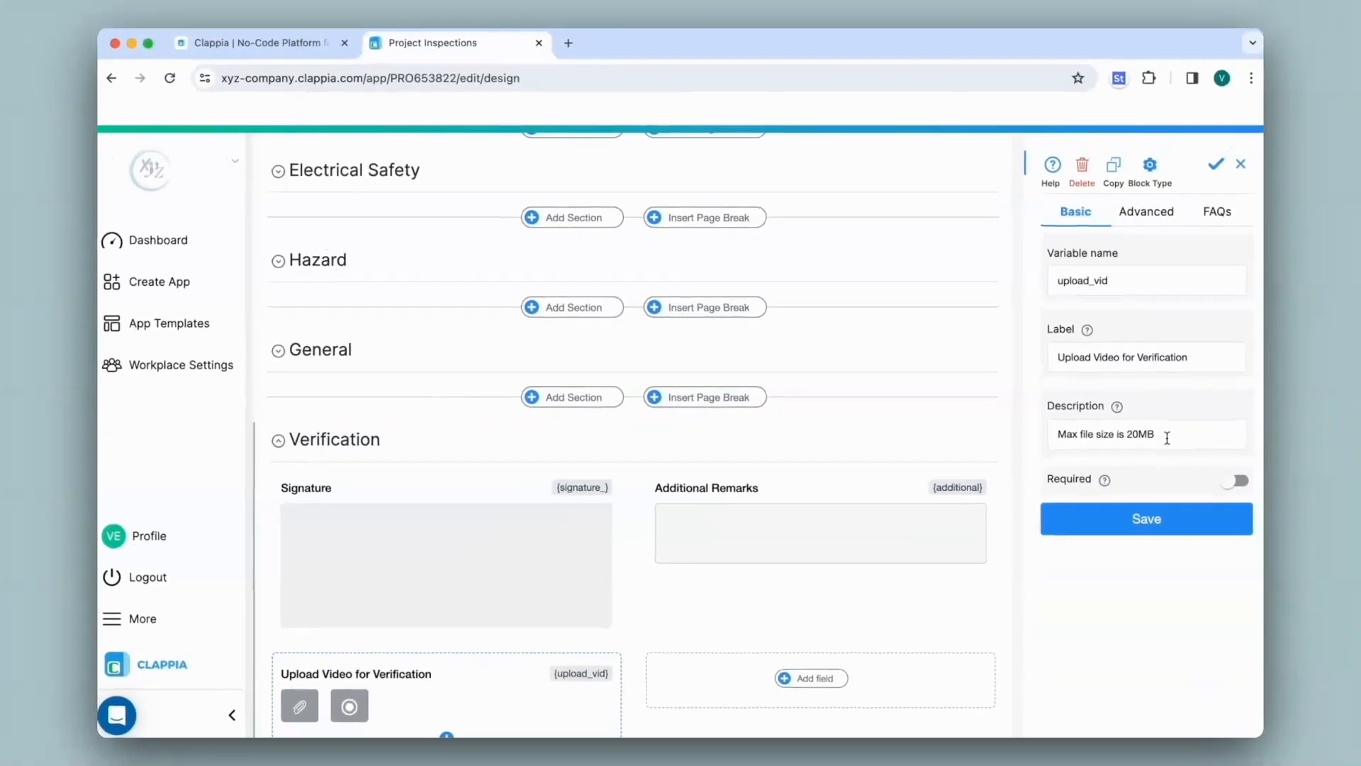
left_click(1155, 521)
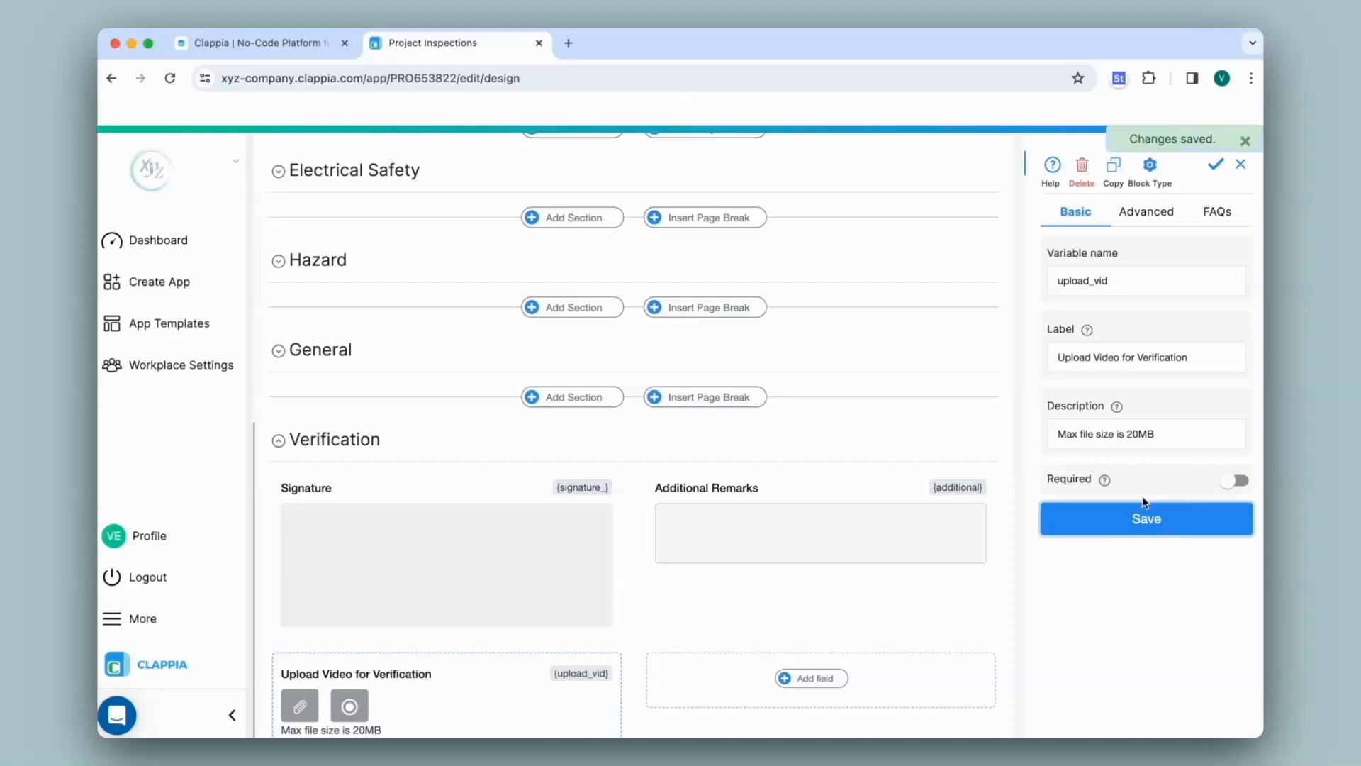
- Attach Incident (1).mp4 as the verification video on the Project Inspections form after checking its file size, and return to the app design
scroll(642, 450, "up", 5)
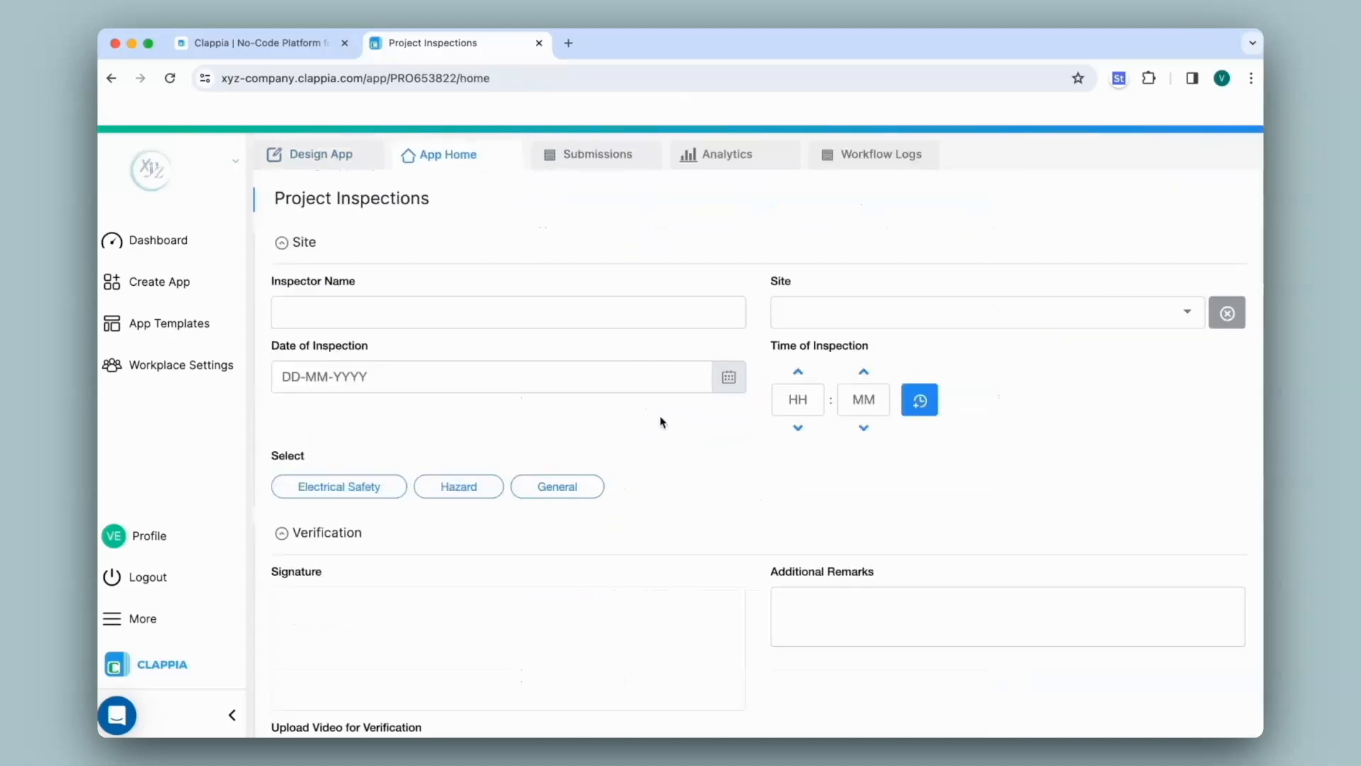
scroll(660, 422, "down", 3)
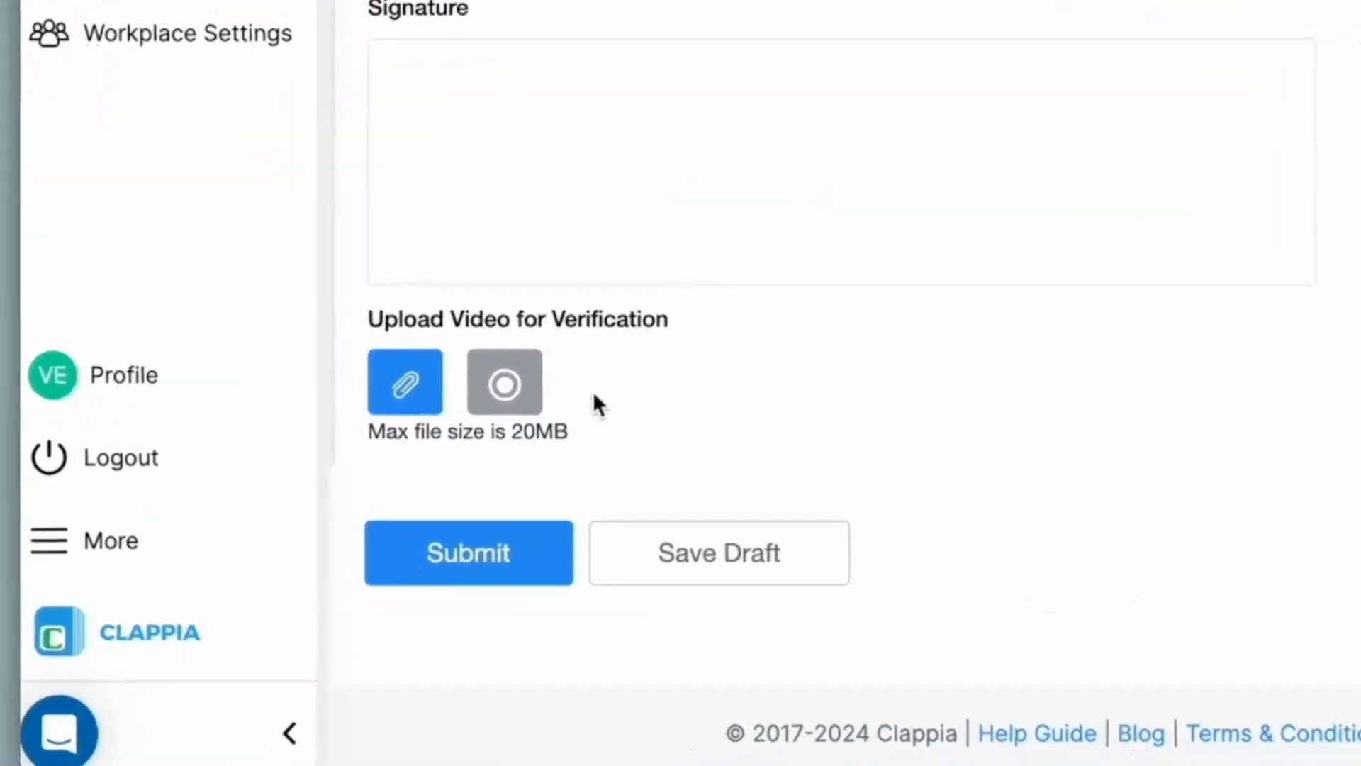
left_click(405, 382)
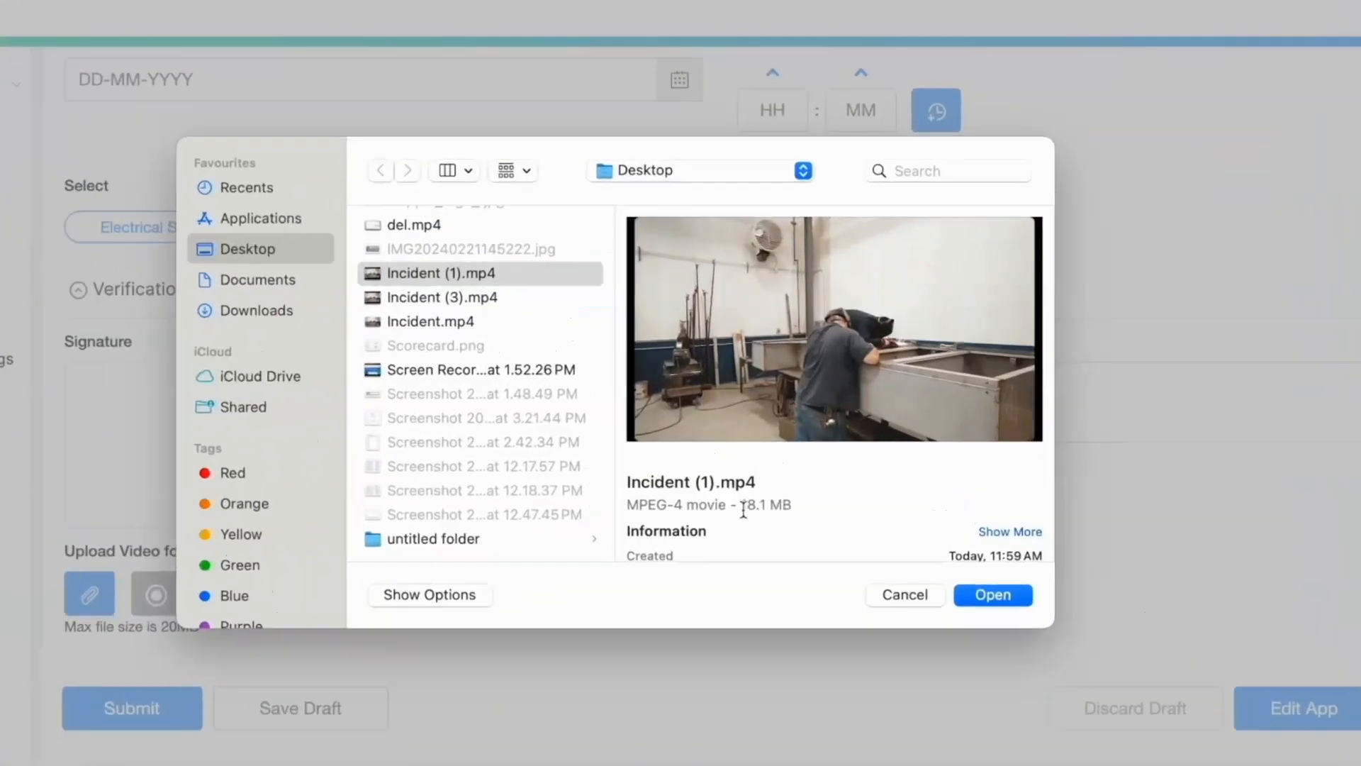
left_click_drag(775, 474, 819, 475)
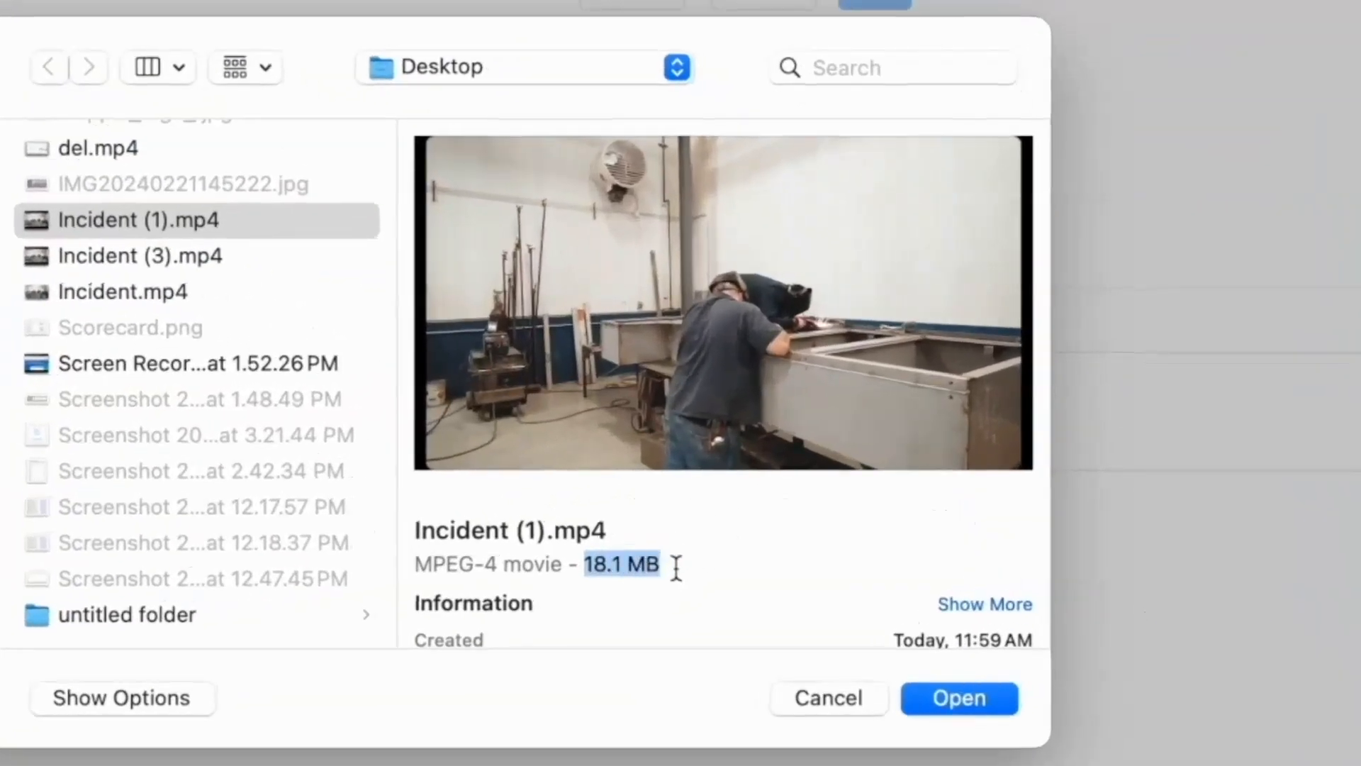
left_click(959, 697)
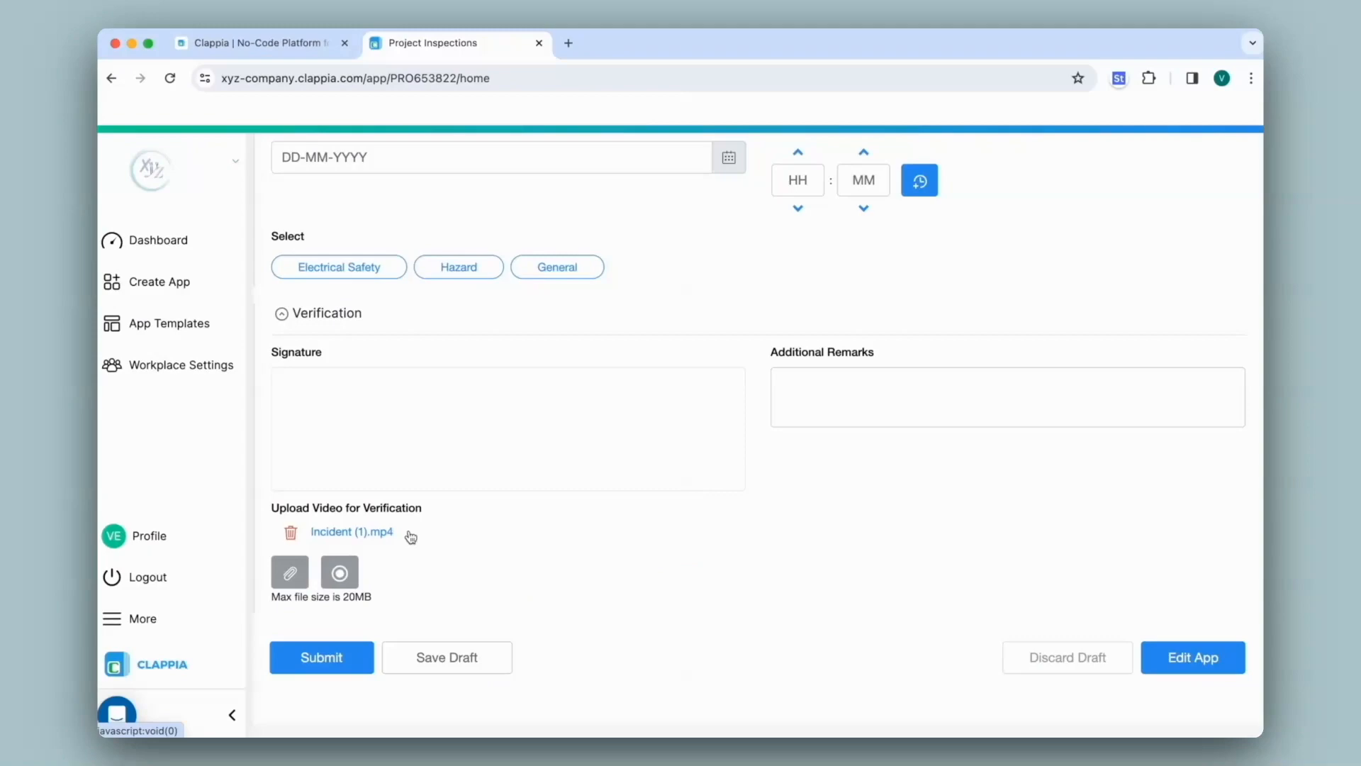
scroll(411, 536, "up", 5)
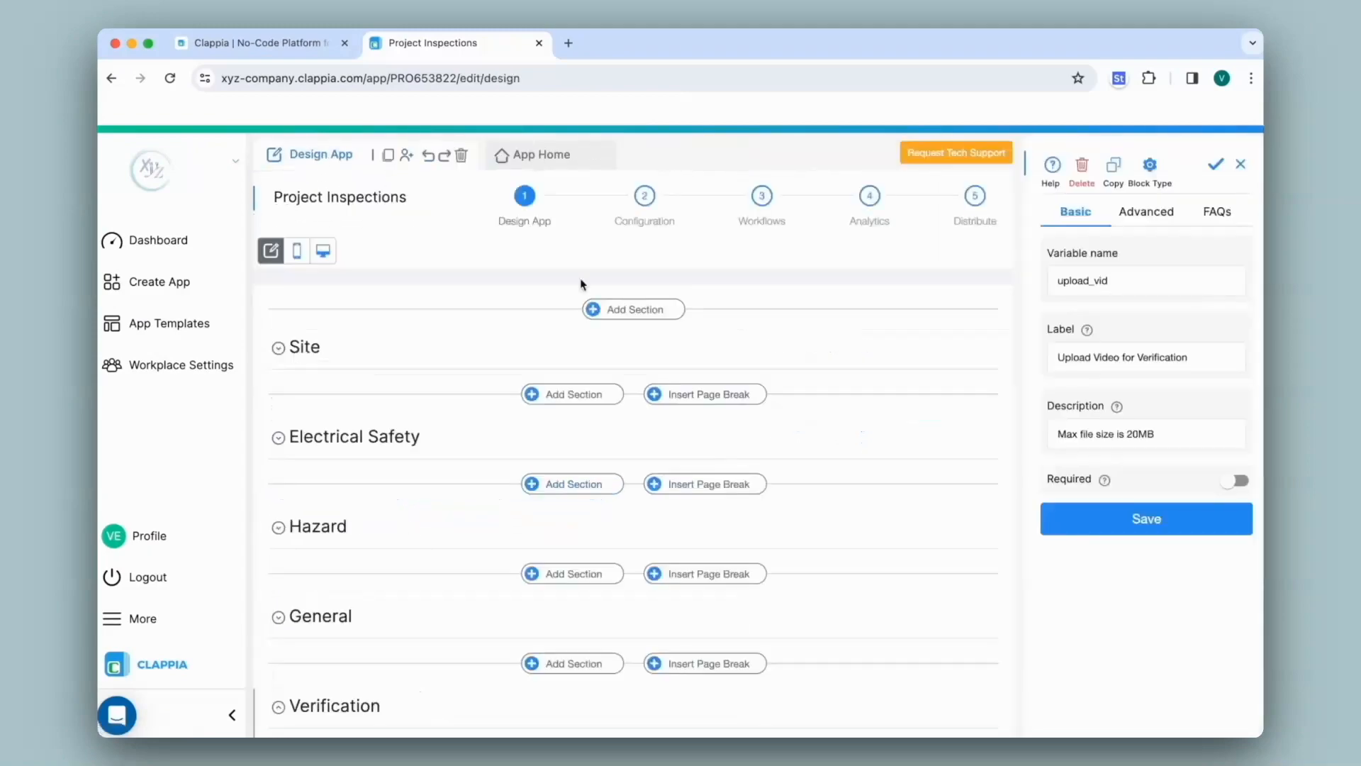
- Set the maximum number of files allowed for the Upload Video for Verification field to 10 and save it
scroll(637, 334, "down", 6)
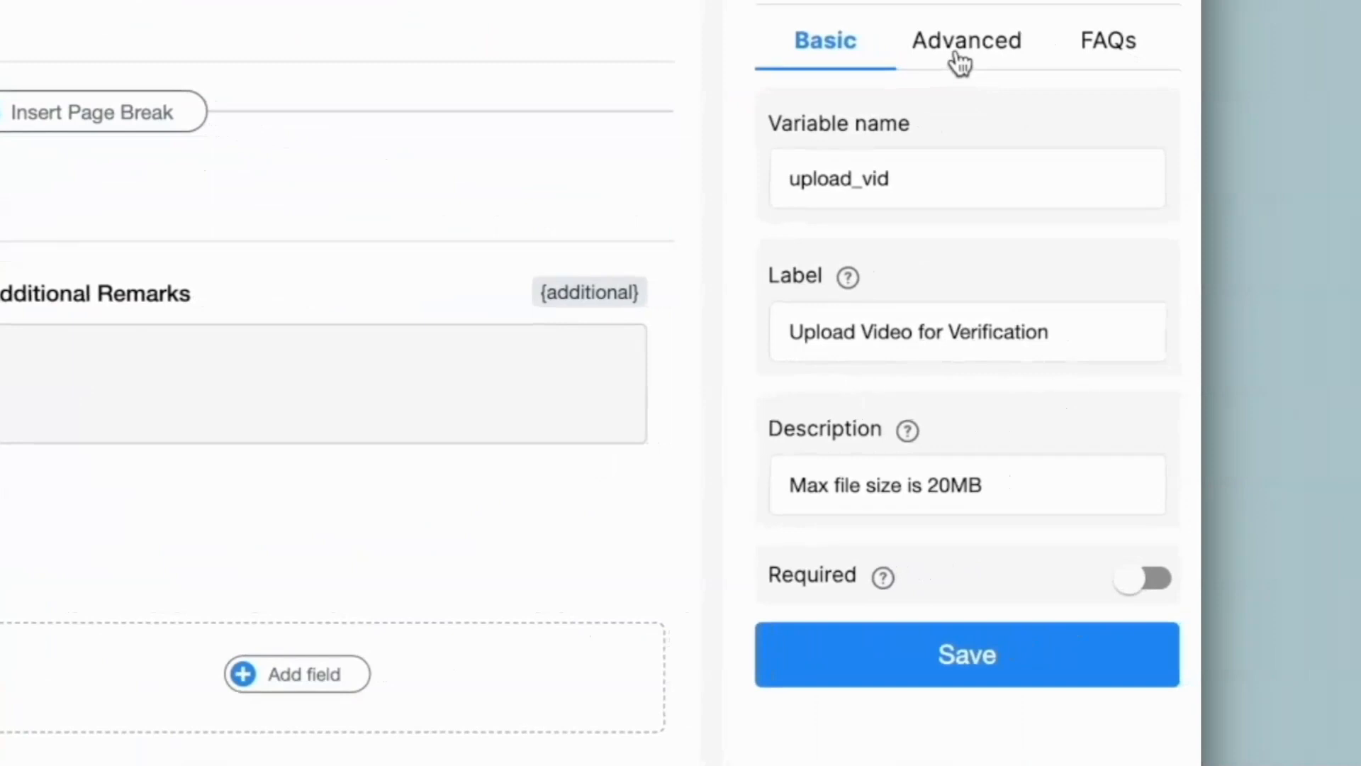
left_click(1145, 211)
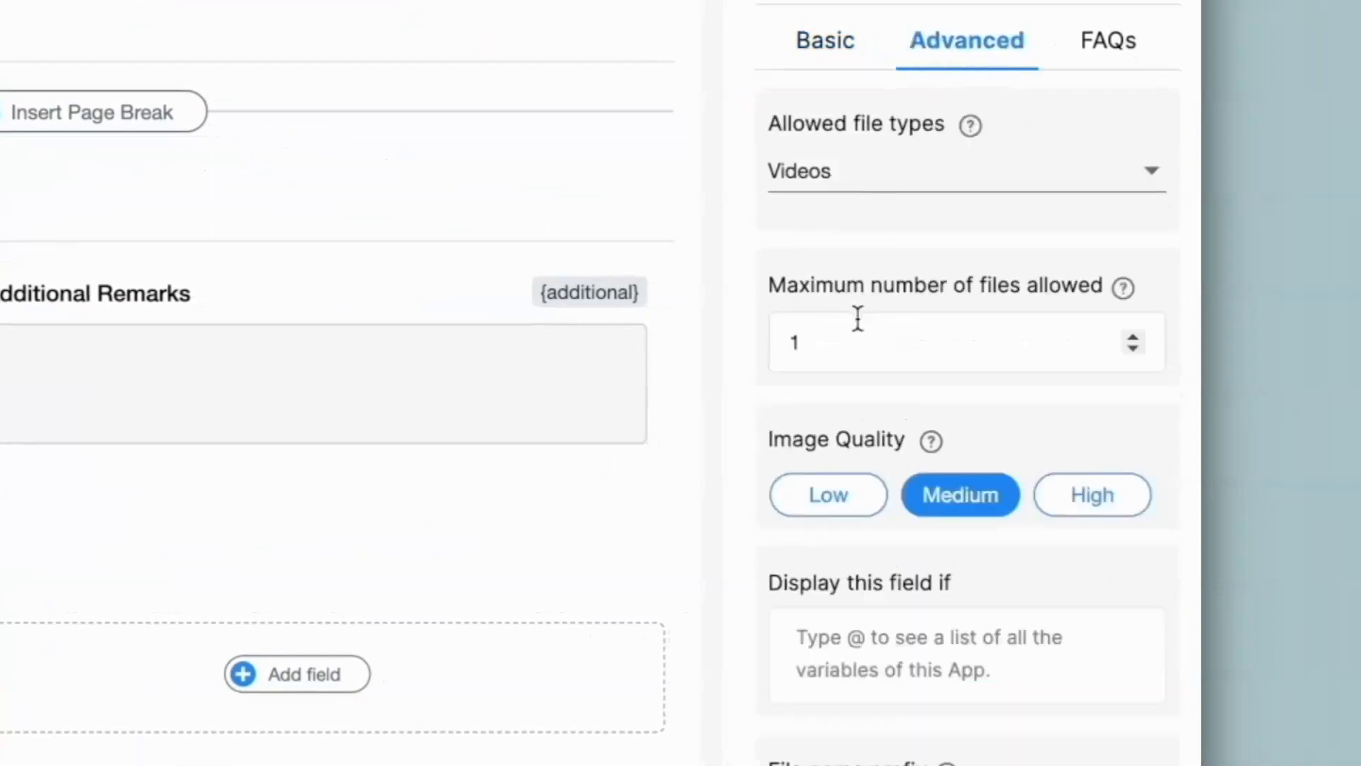
left_click(823, 345)
type("0")
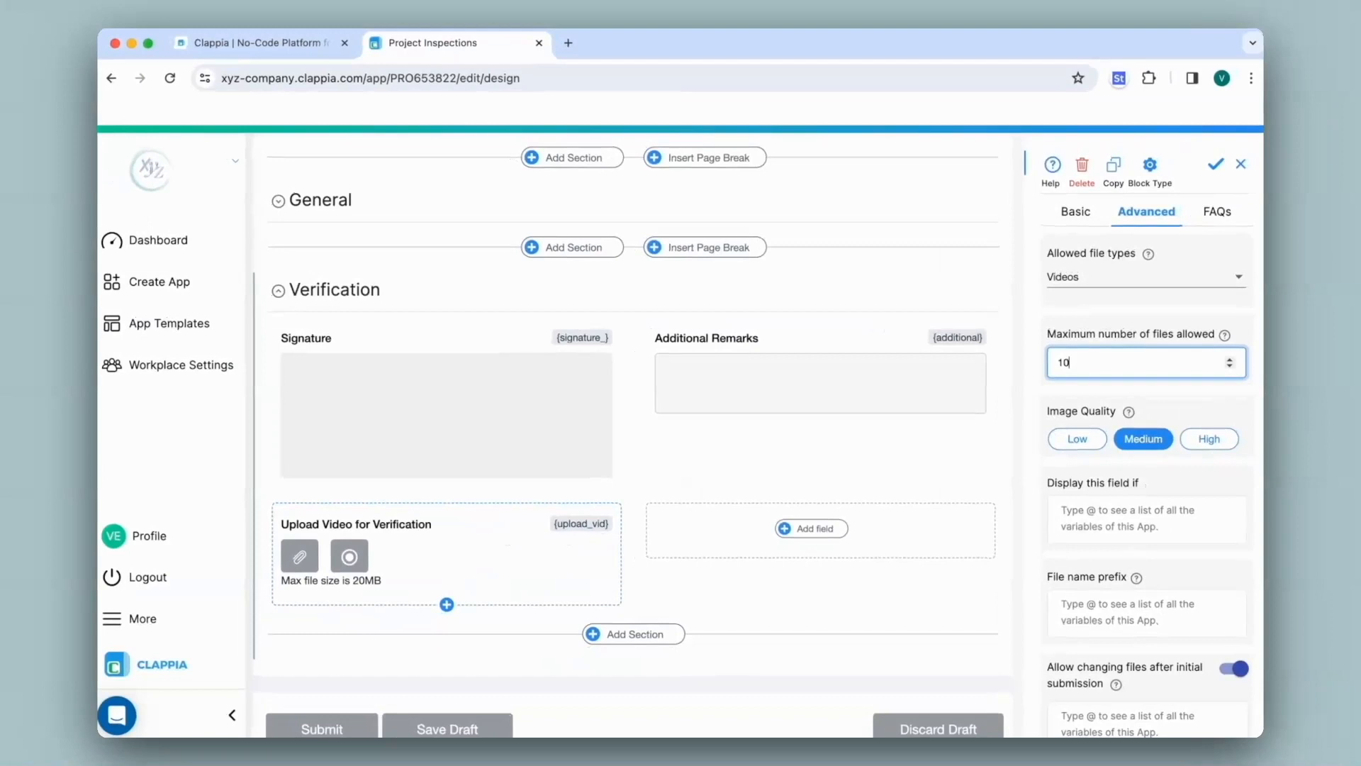
scroll(1146, 496, "down", 3)
left_click(1138, 728)
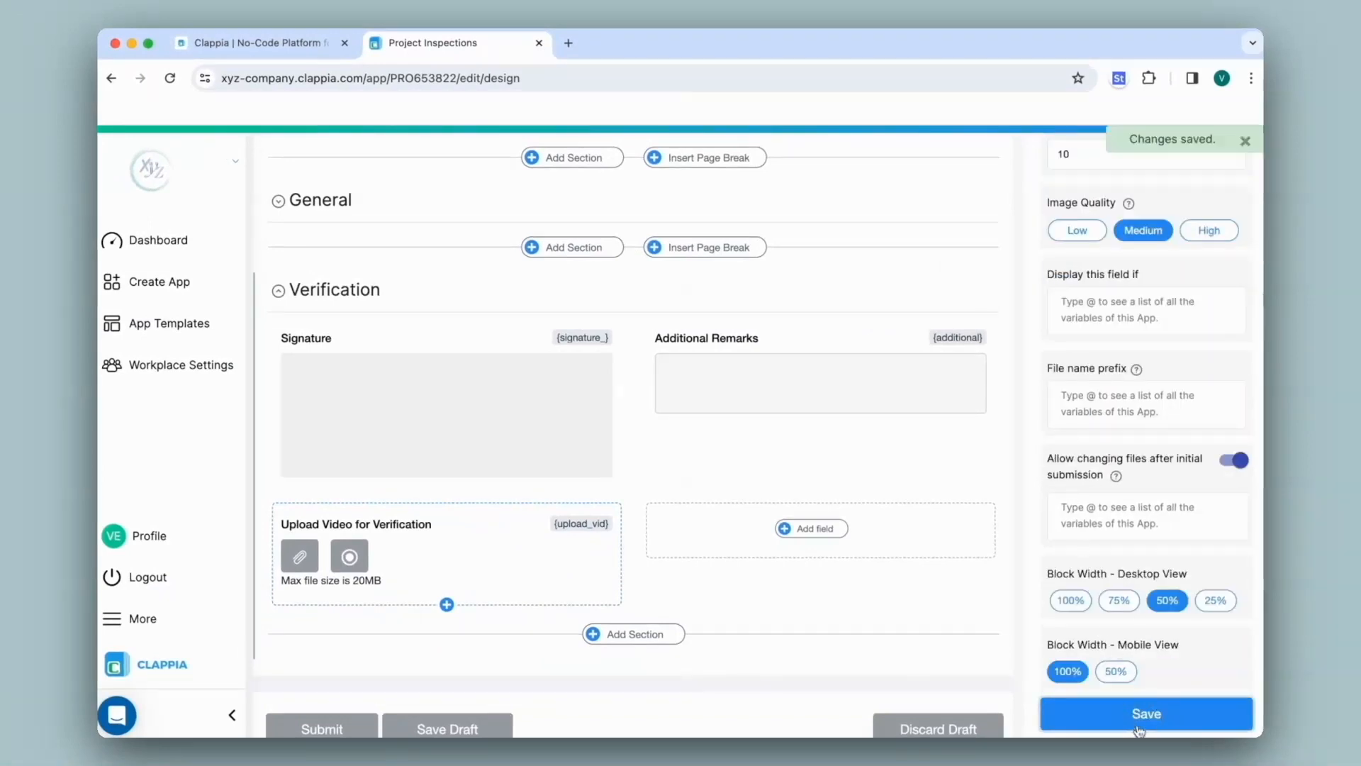
- Attach Incident (1).mp4 and Incident (3).mp4 as verification videos on the Project Inspections form, checking the first file's size
left_click(557, 157)
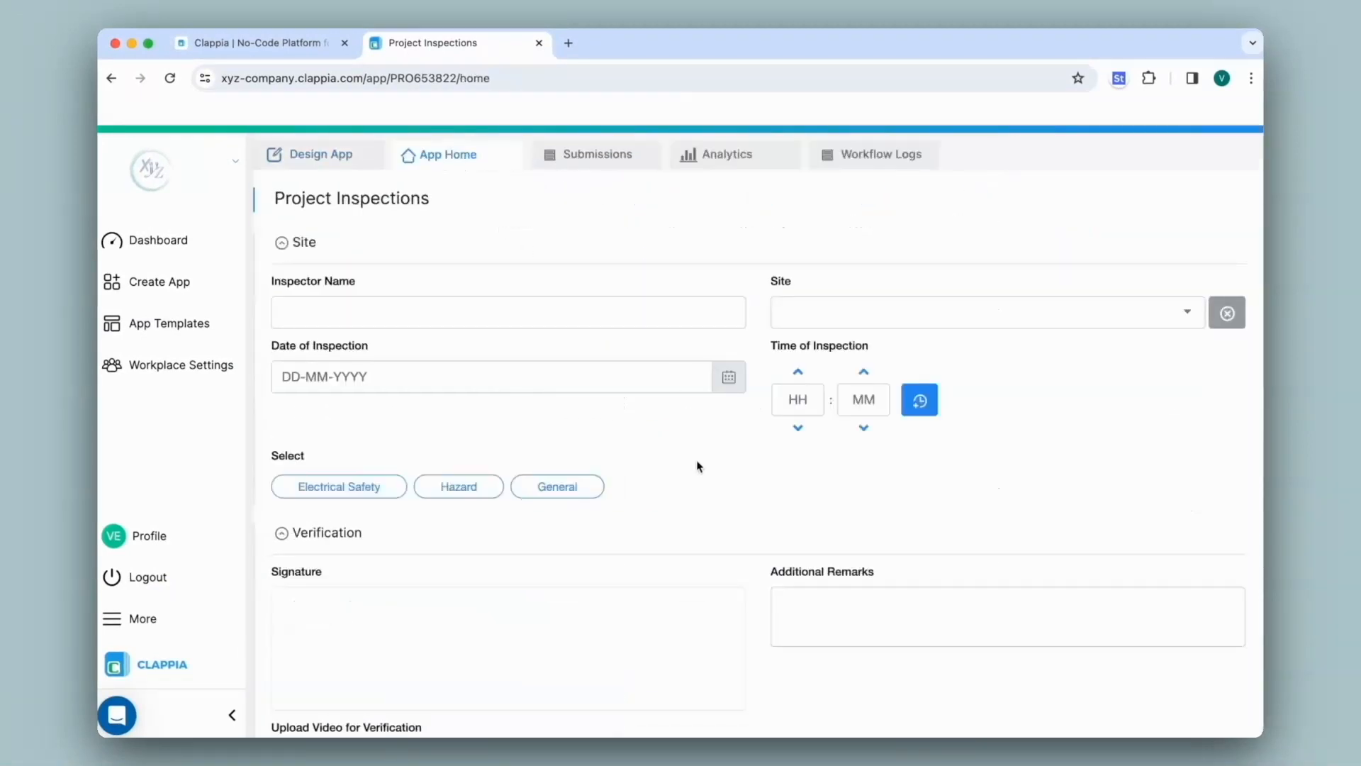
scroll(699, 466, "down", 5)
left_click(299, 541)
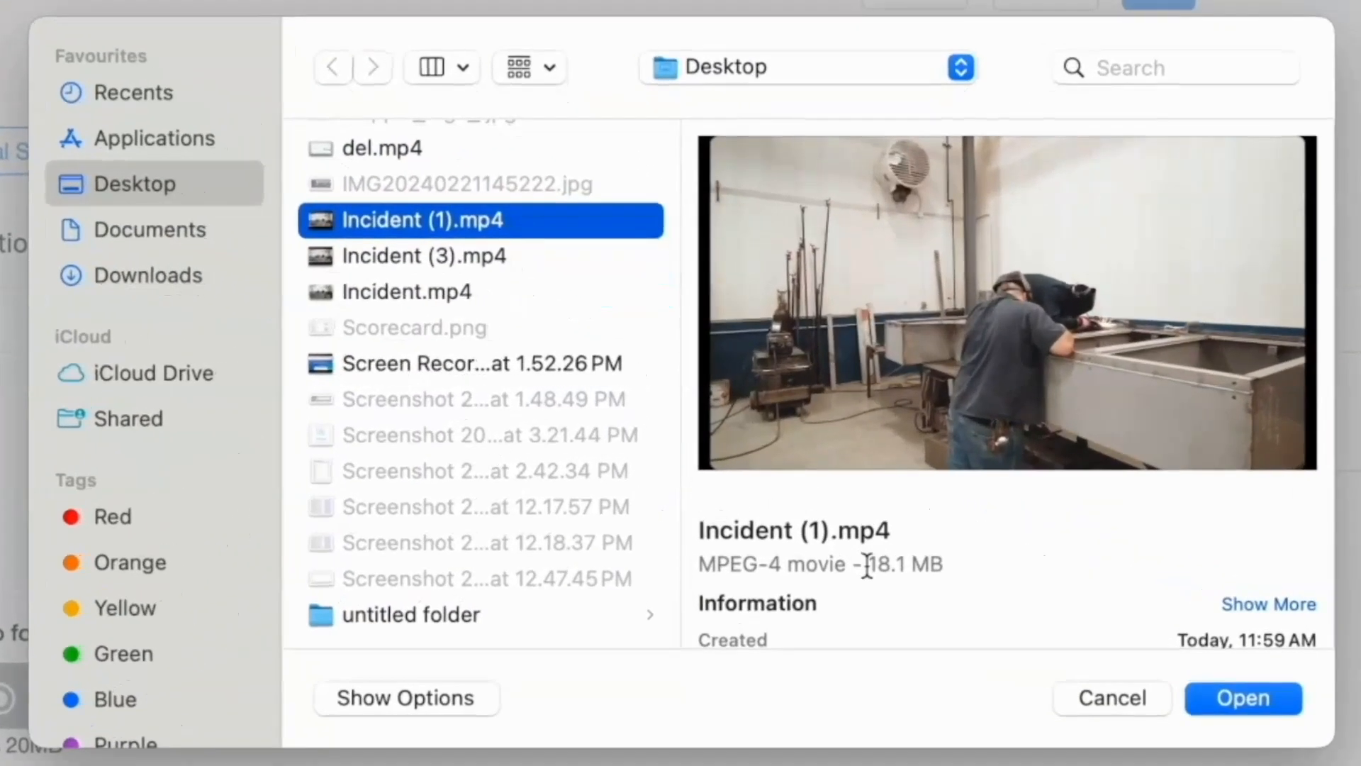
left_click_drag(774, 474, 816, 474)
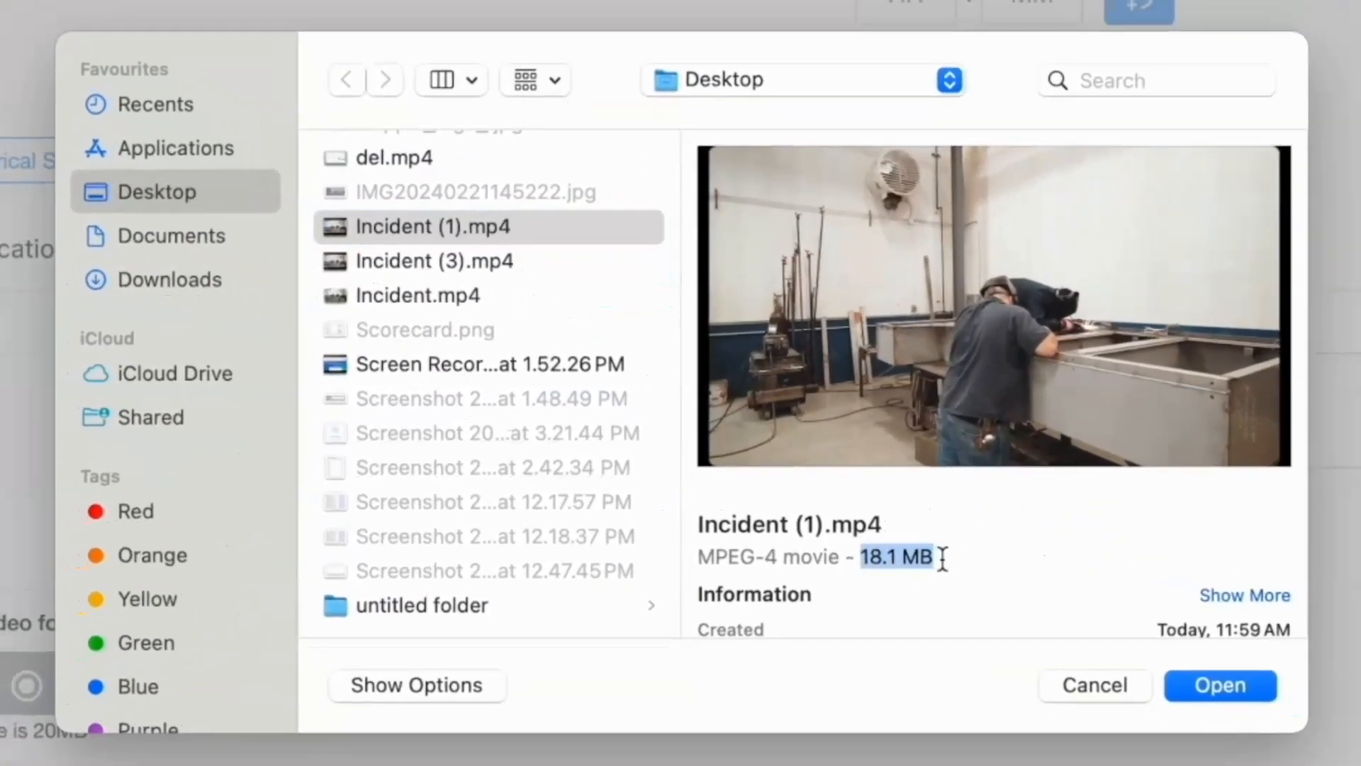
key("Return")
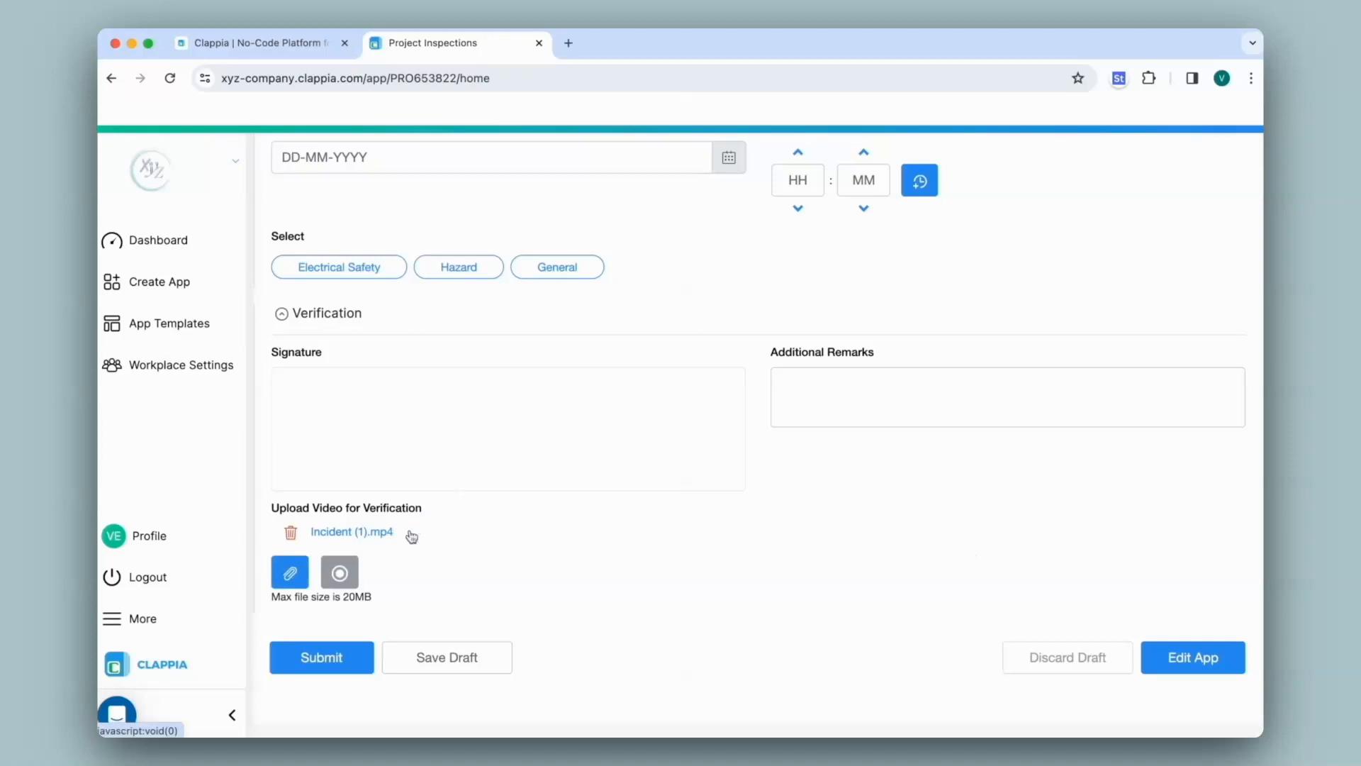
left_click(291, 572)
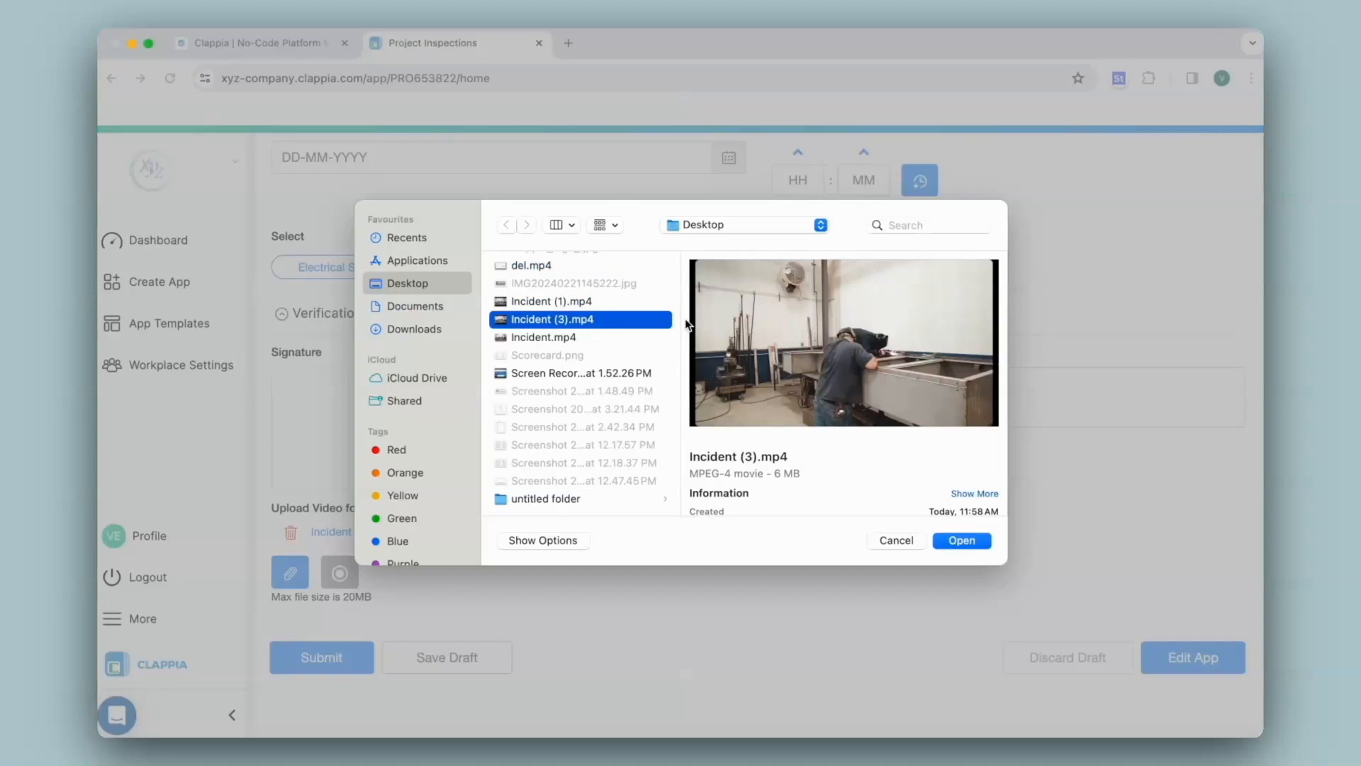
left_click(960, 539)
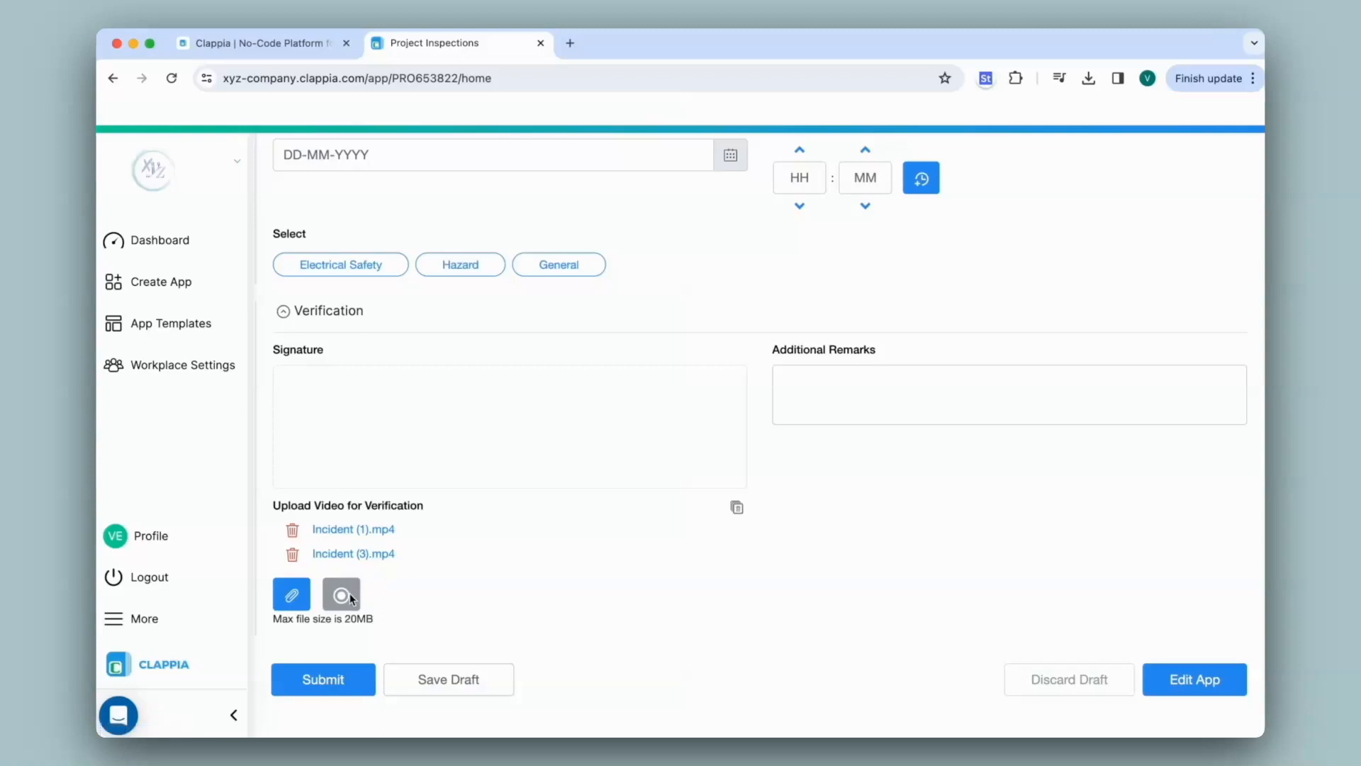
- Return to the app design and set the Upload Video for Verification field's file name prefix to "Company"
scroll(351, 595, "up", 5)
left_click(319, 156)
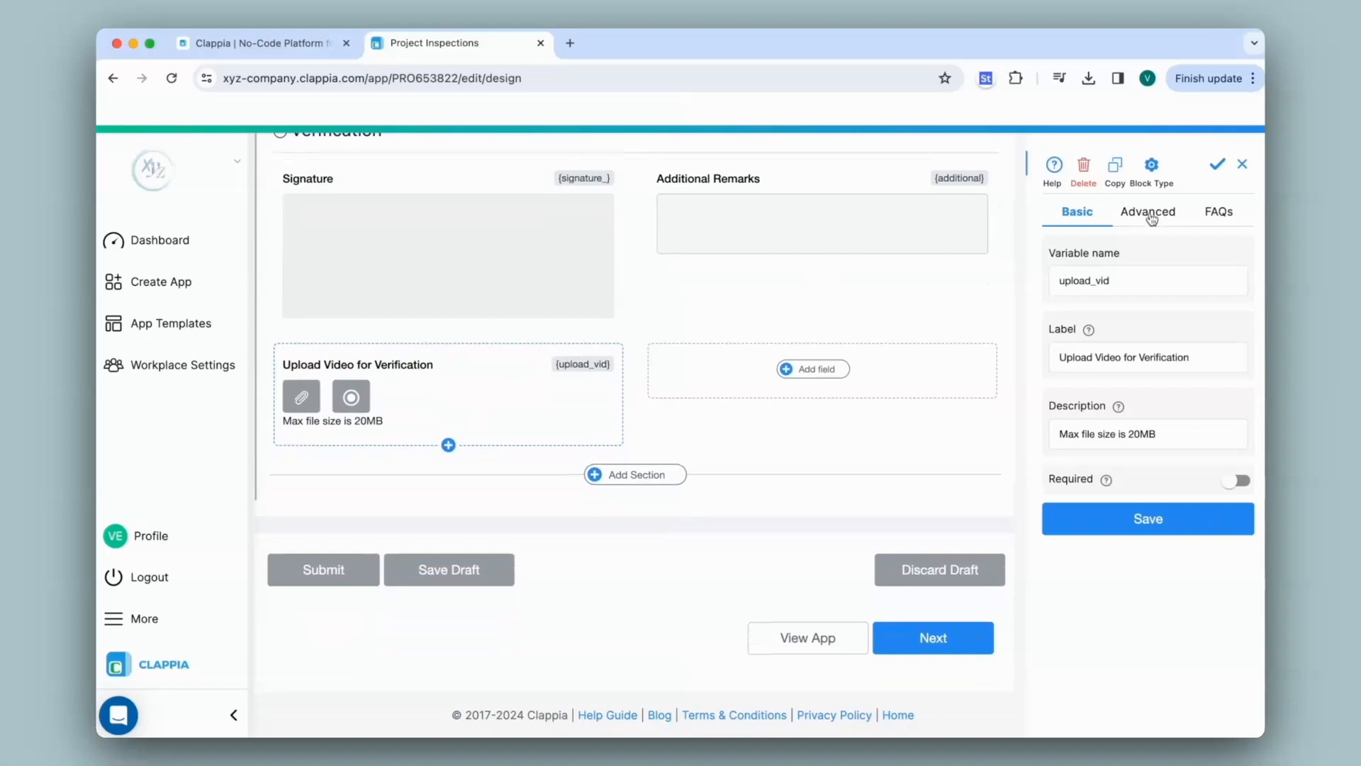
left_click(1151, 214)
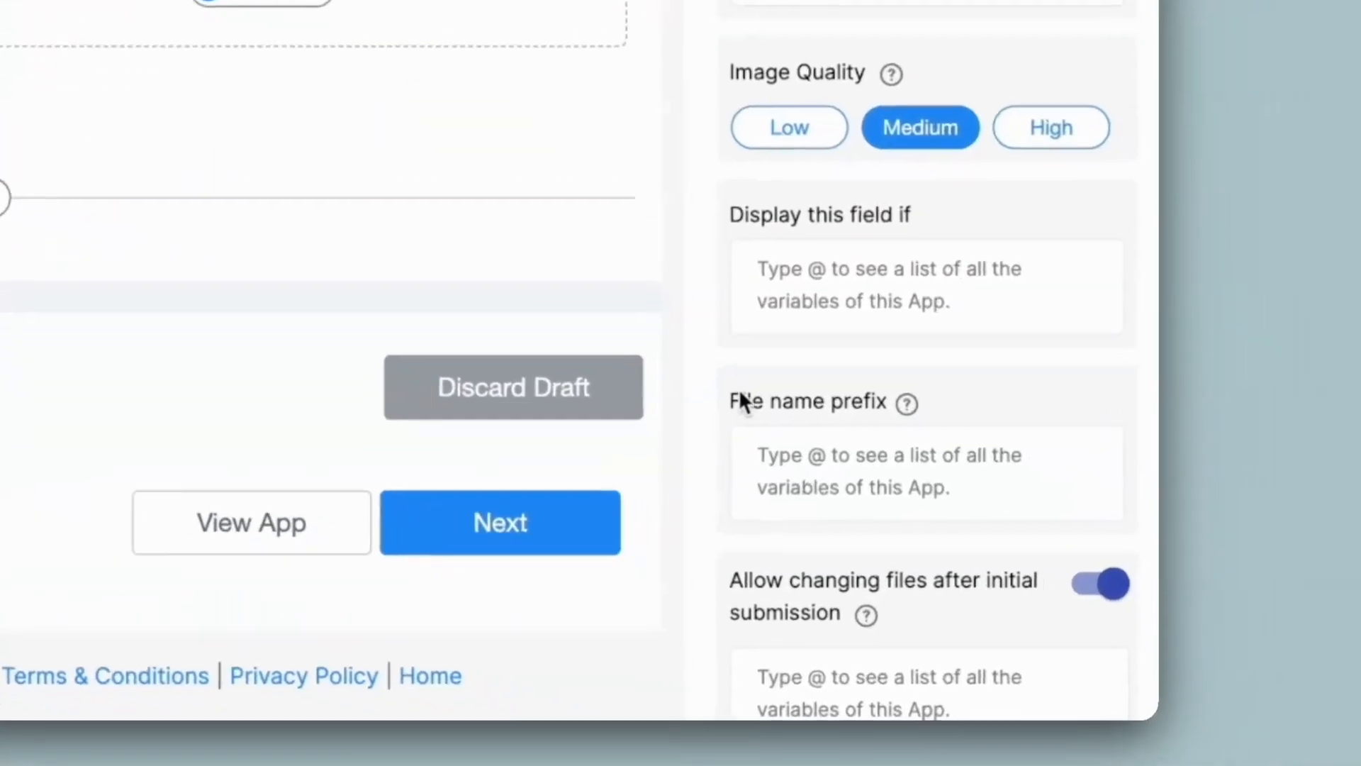
left_click(817, 465)
type("\"Company")
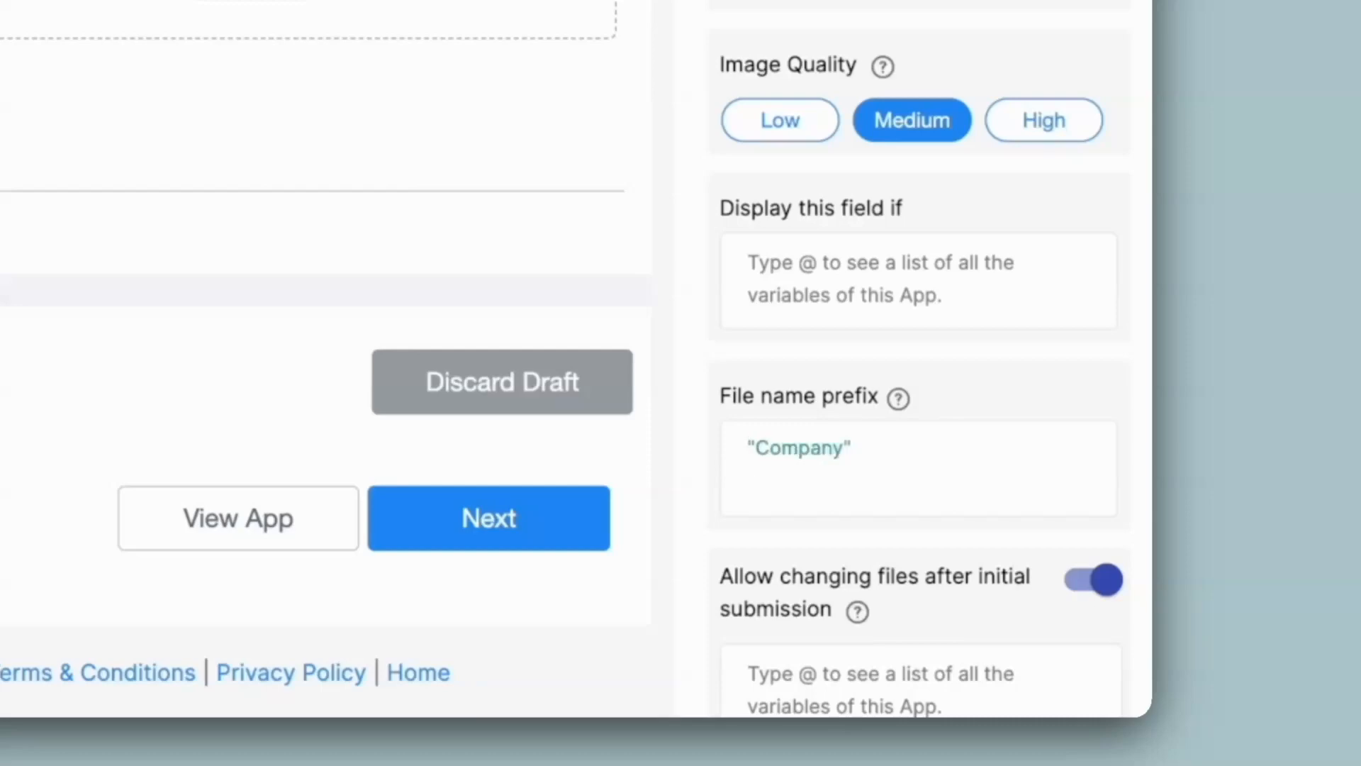
scroll(835, 637, "down", 6)
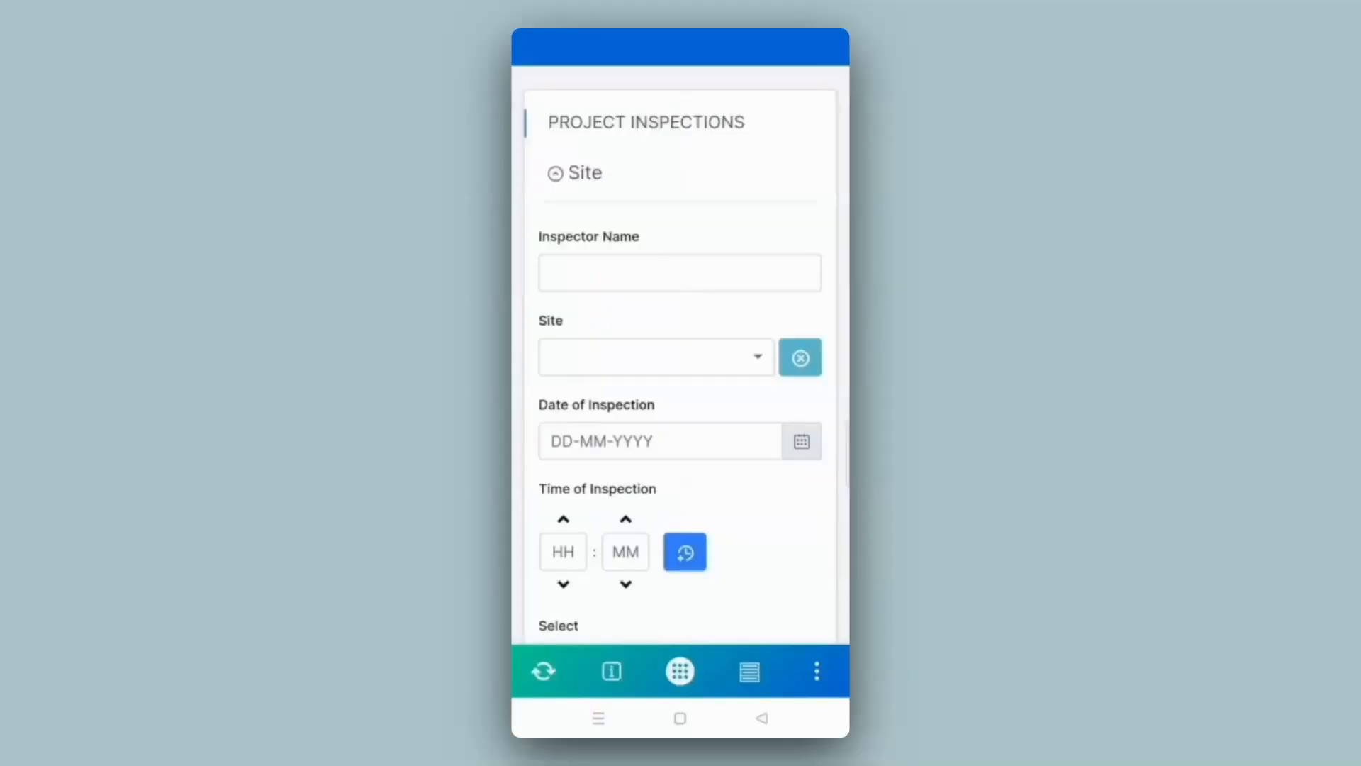
- Record a verification video on the mobile Project Inspections form, and select Site A as the site
scroll(680, 397, "down", 10)
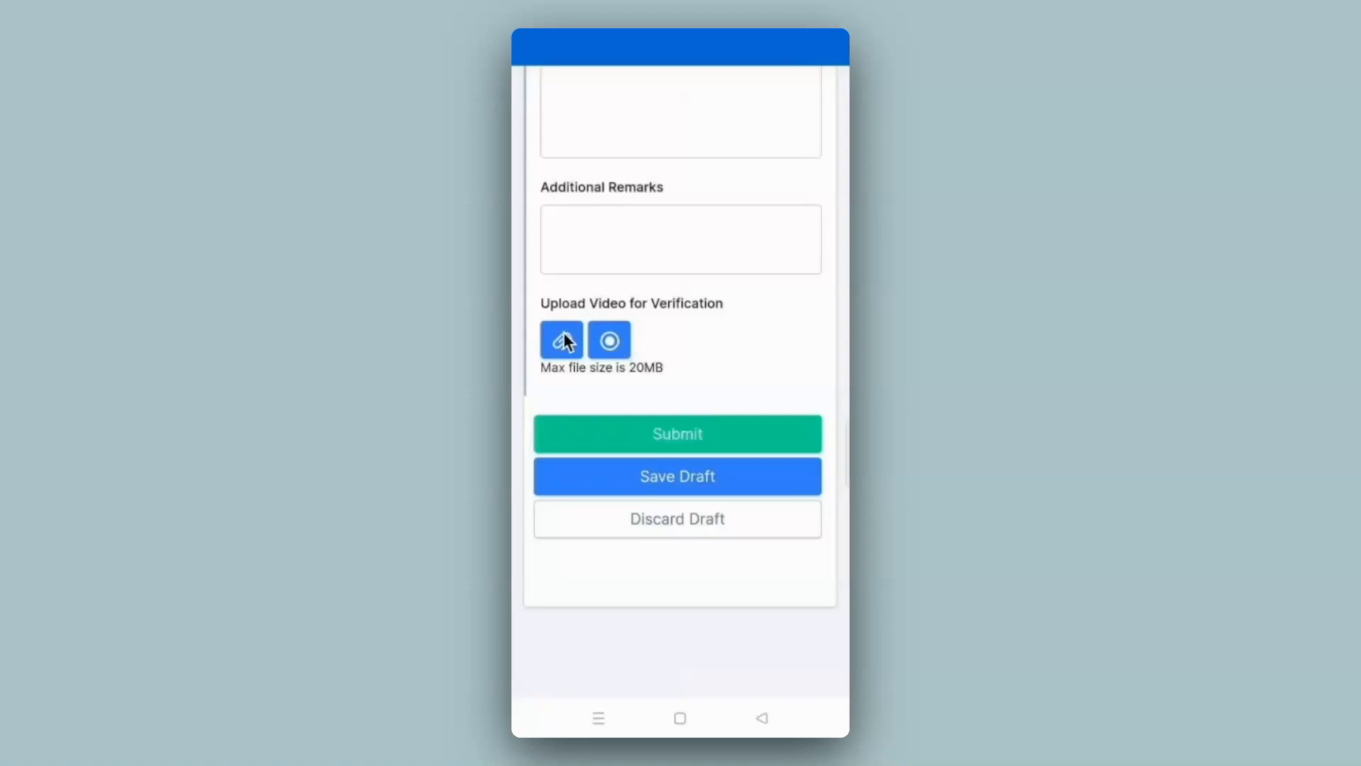
left_click(617, 343)
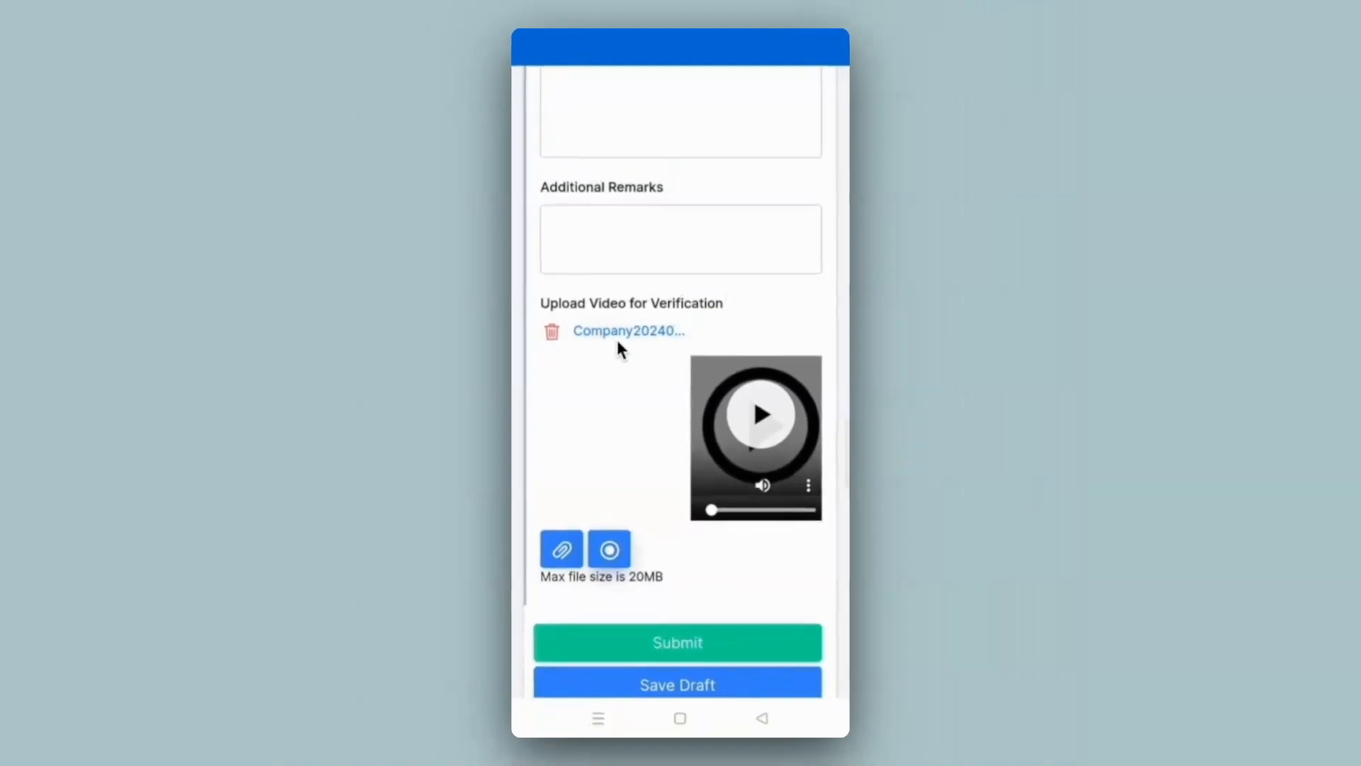
scroll(616, 335, "up", 15)
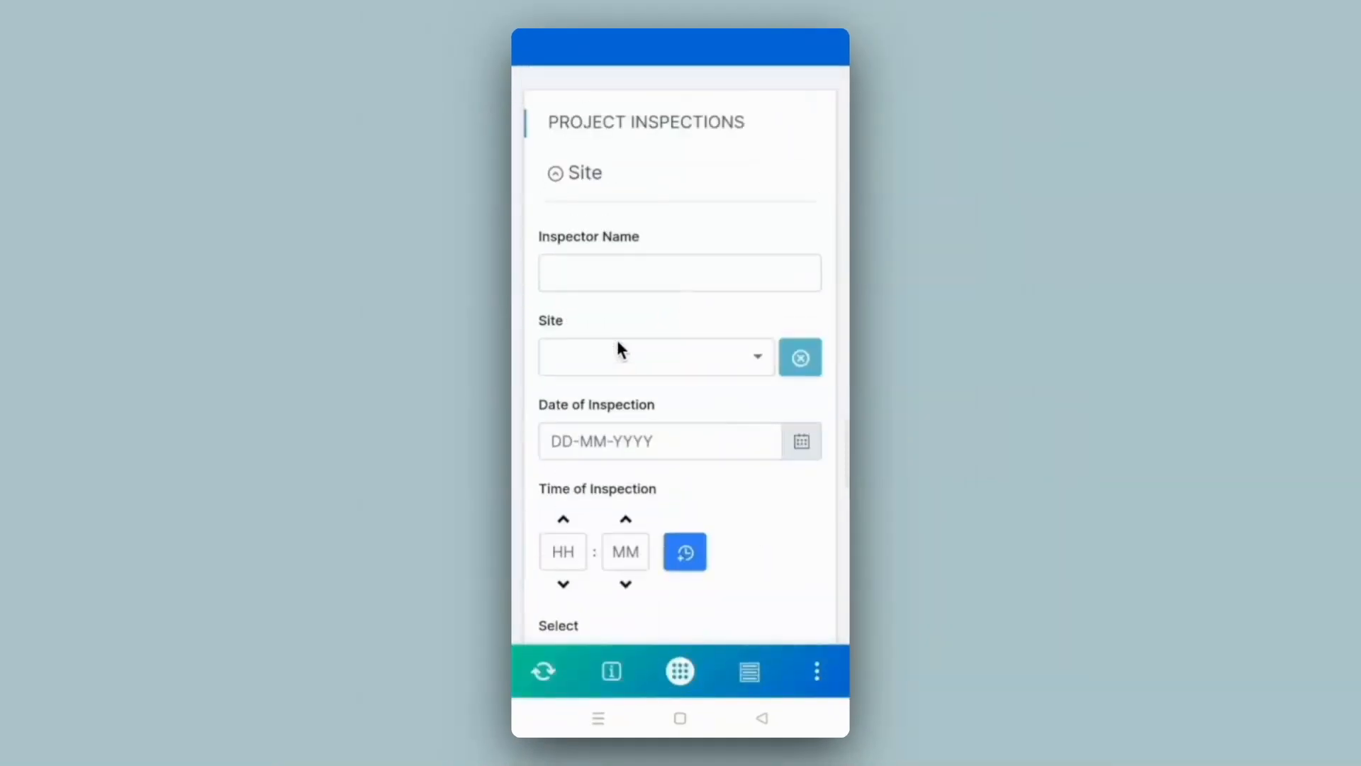
left_click(671, 360)
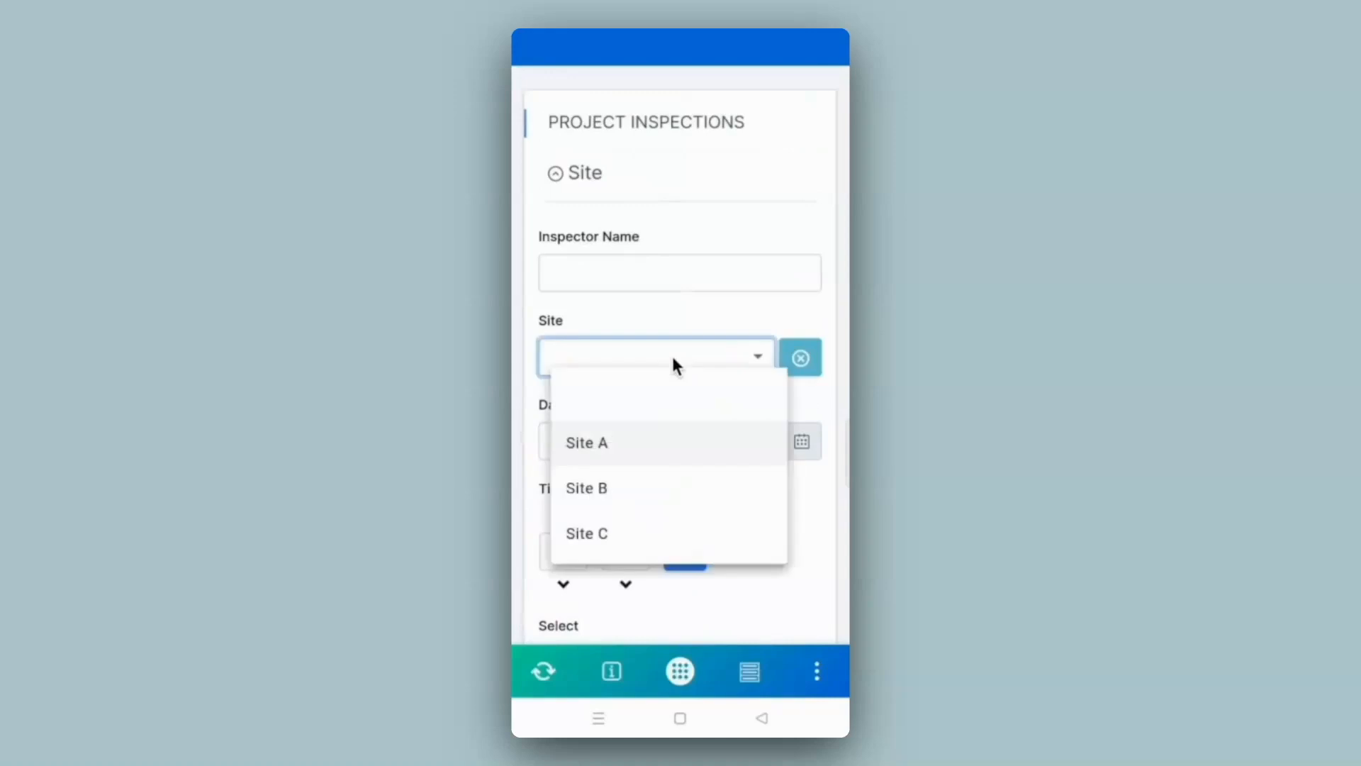
left_click(633, 441)
scroll(633, 441, "down", 15)
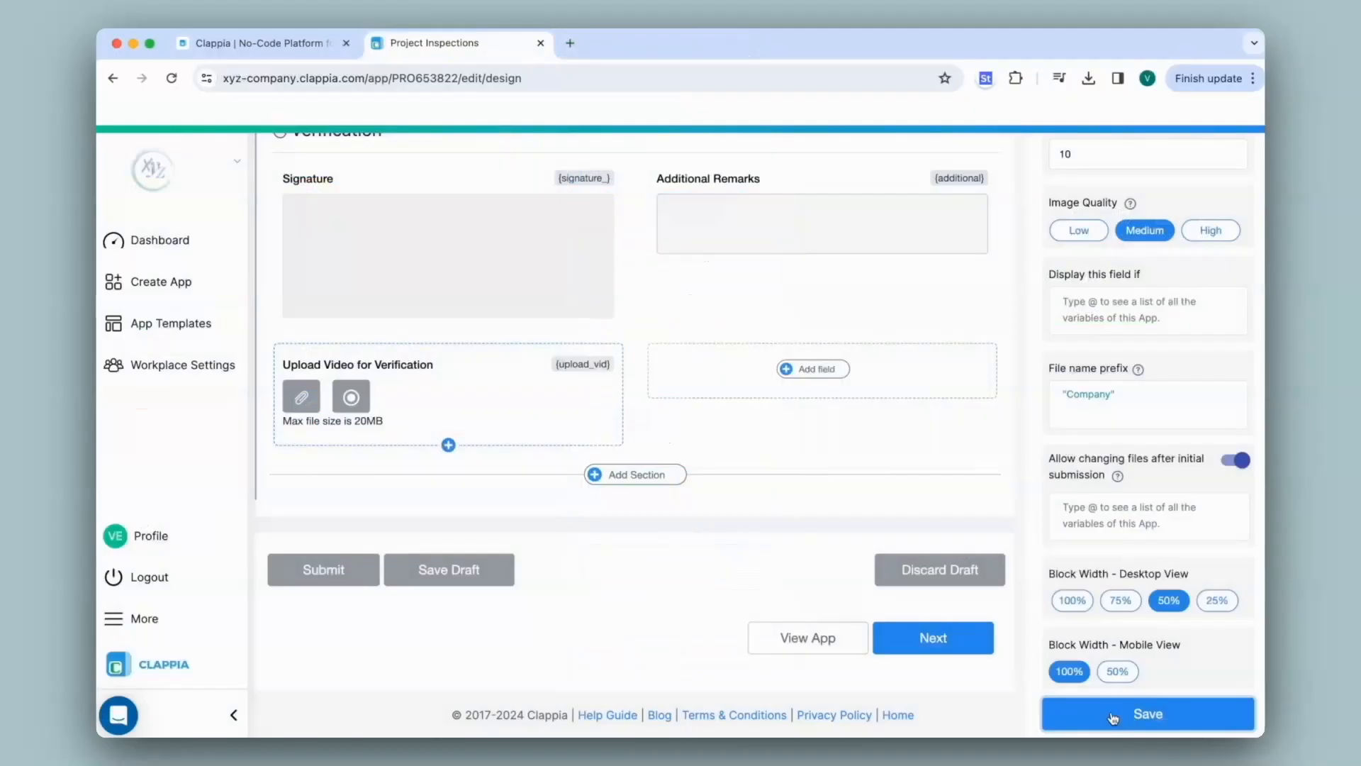
- Clear the file name prefix of the Upload Video for Verification field in the web app design
left_click(1135, 402)
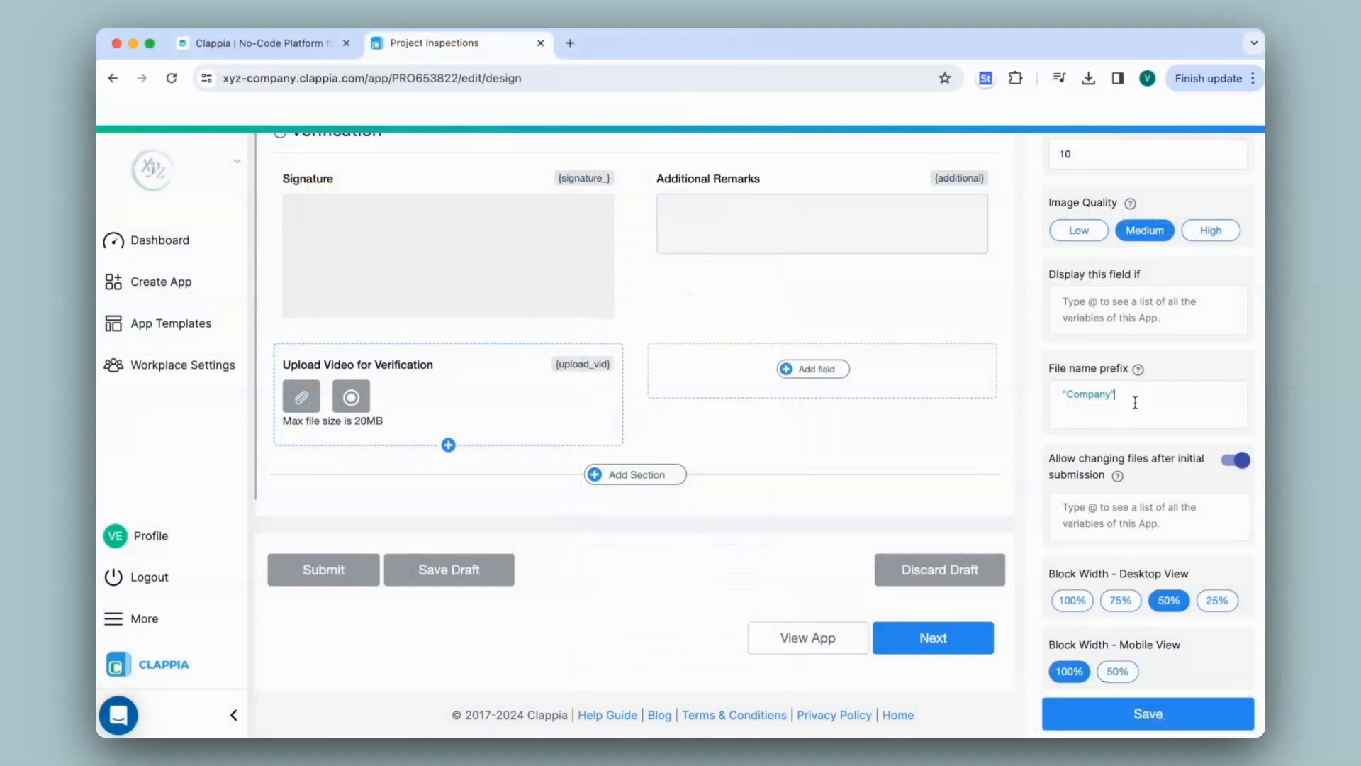
key("BackSpace")
key("BackSpace")
key("BackSpace")
key("BackSpace")
key("BackSpace")
key("BackSpace")
key("BackSpace")
key("BackSpace")
key("BackSpace")
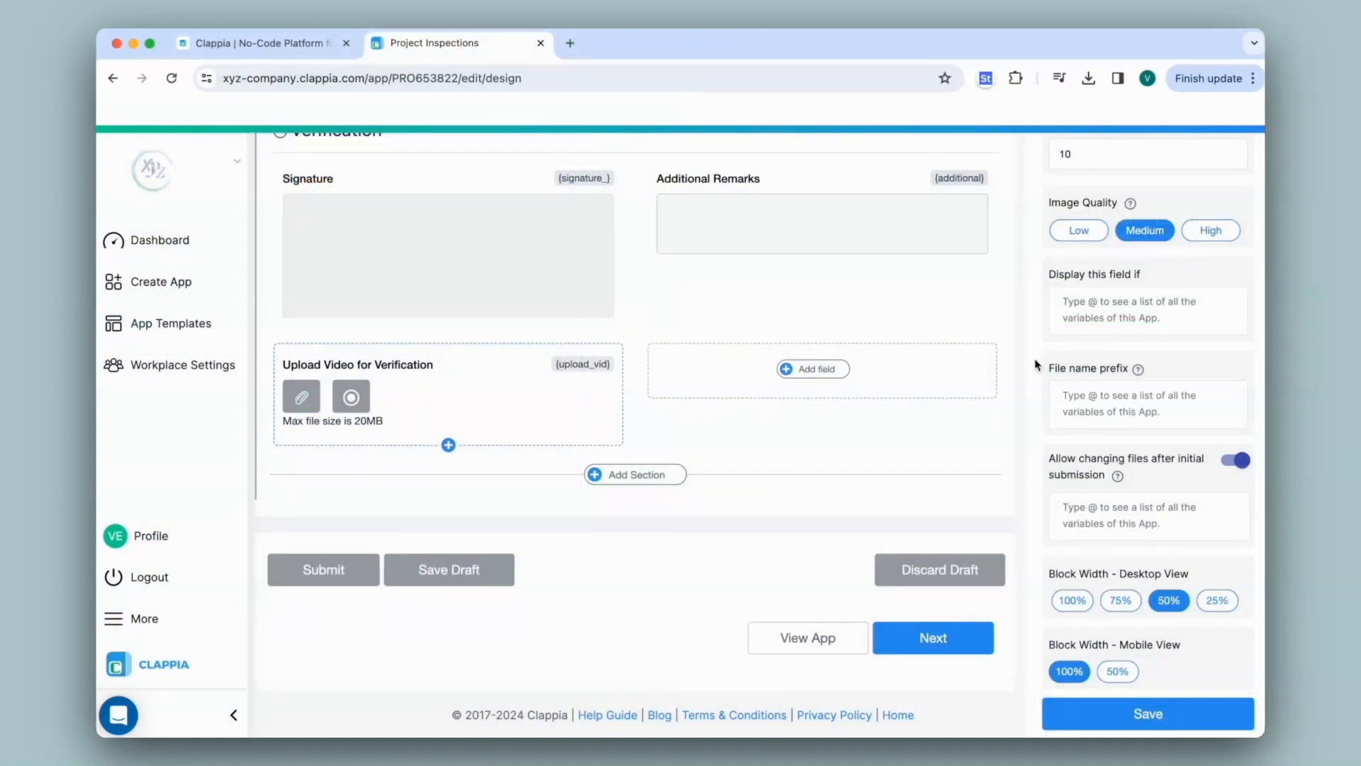
- Look up the variable name of the Site dropdown in the Site section of the app design
scroll(1012, 395, "up", 4)
scroll(1010, 392, "up", 3)
left_click(577, 237)
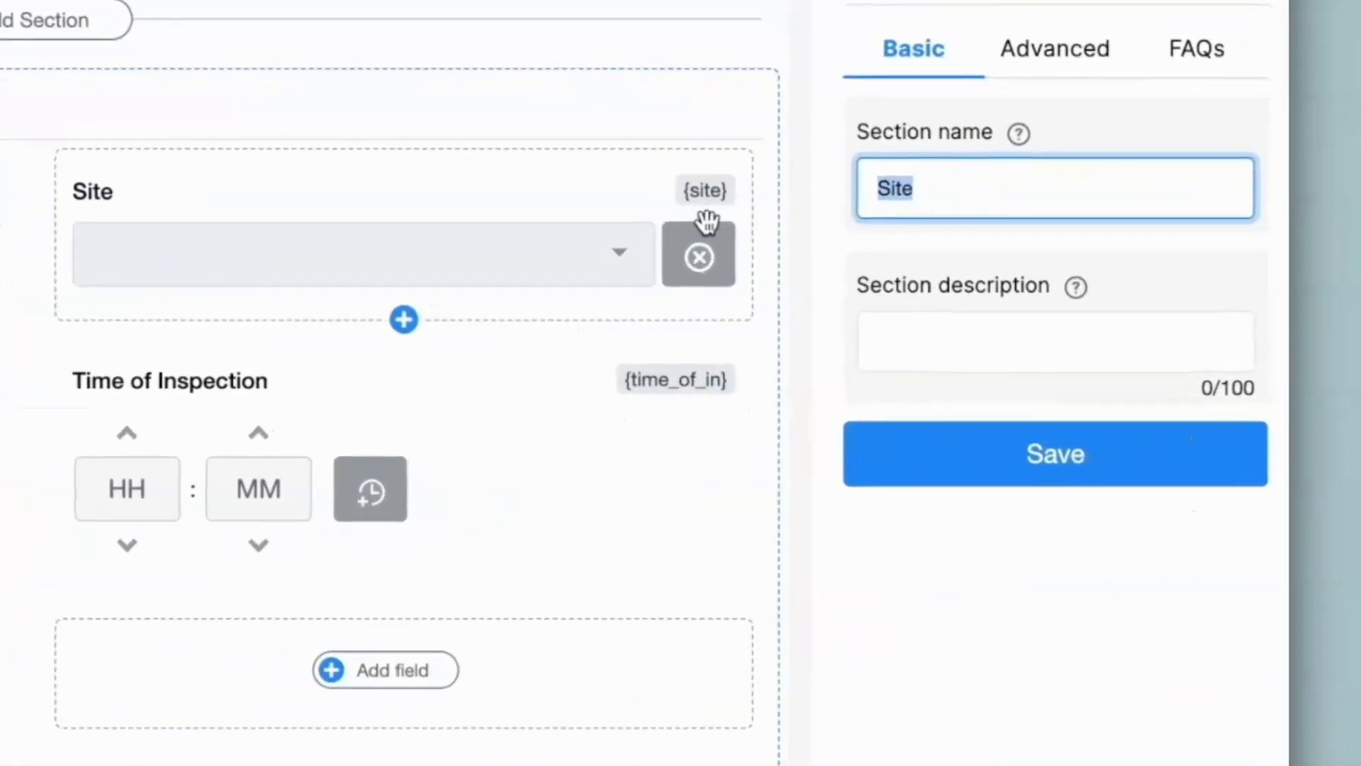
scroll(569, 374, "down", 10)
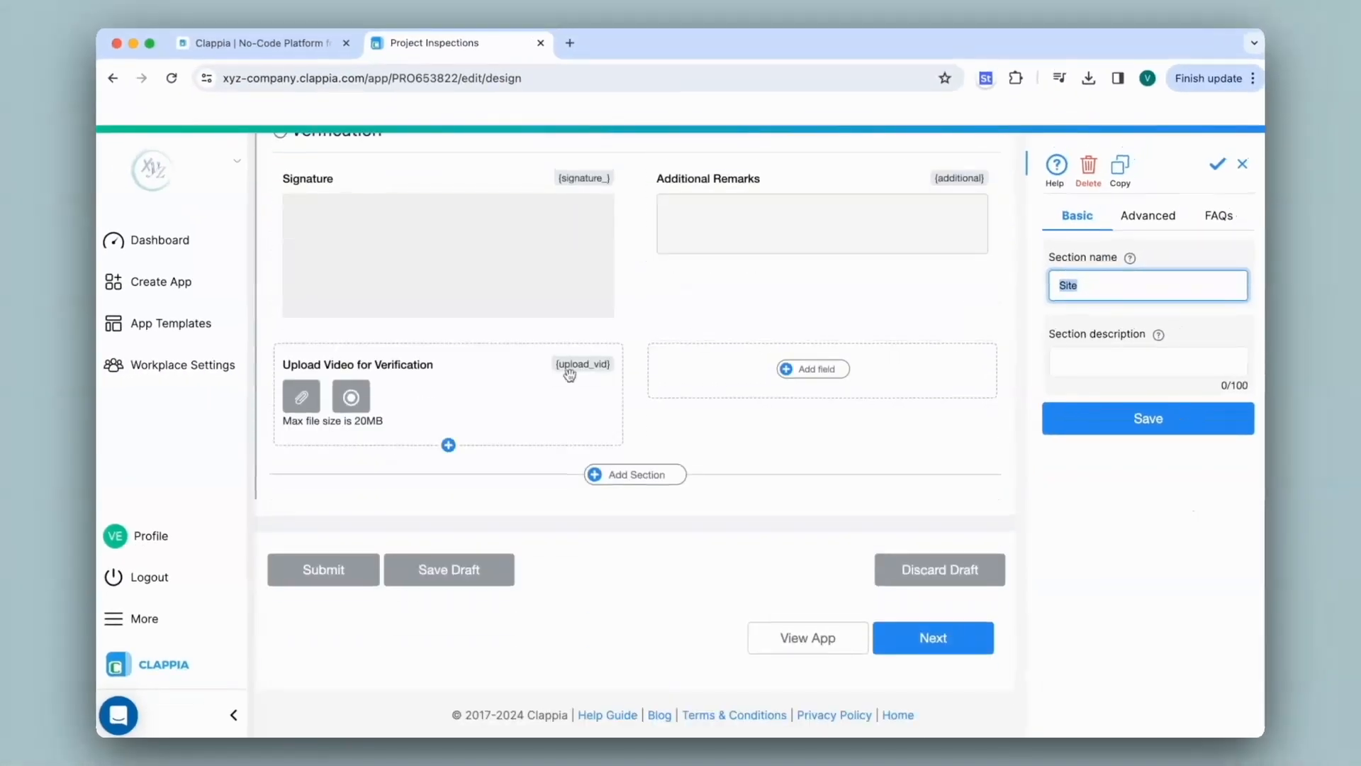
- Replace the Upload Video for Verification field's file name prefix with the {site} variable and save the field
left_click(560, 375)
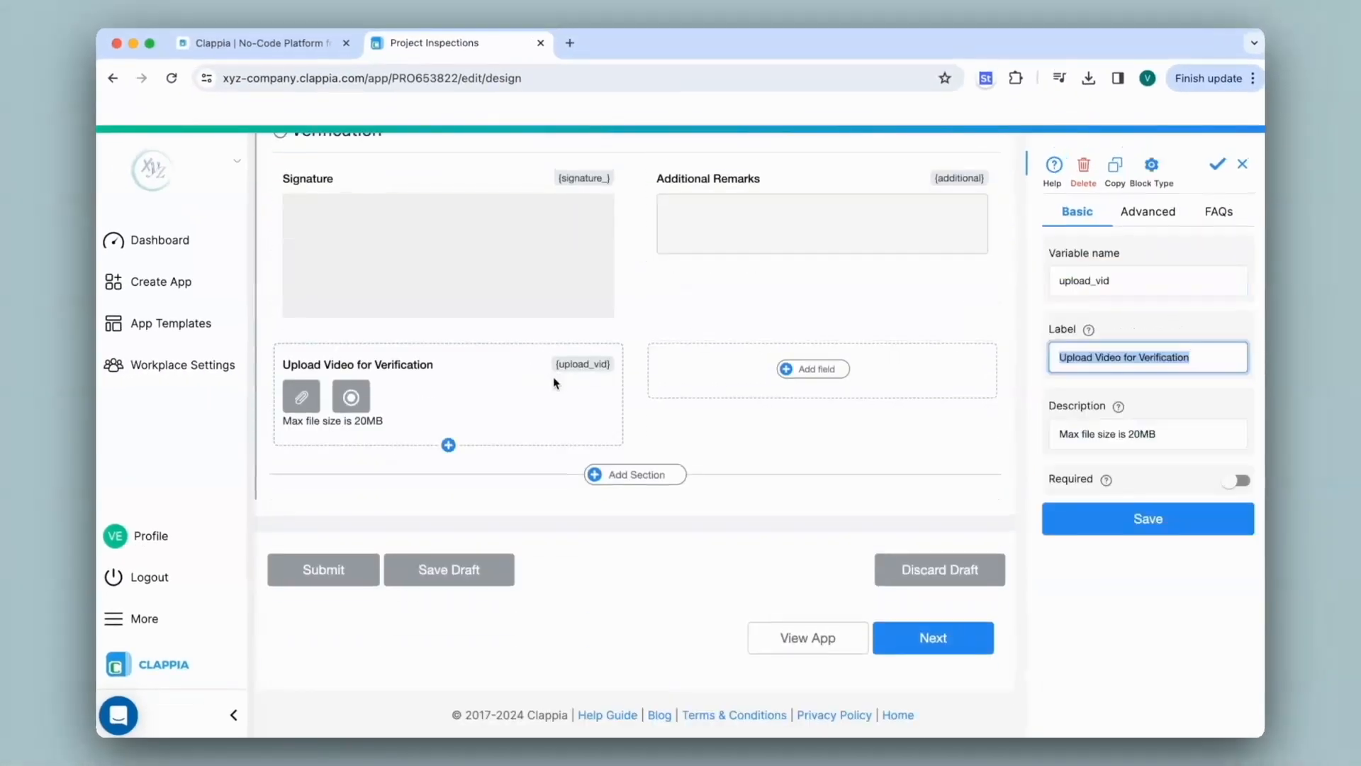
left_click(1148, 215)
double_click(1064, 603)
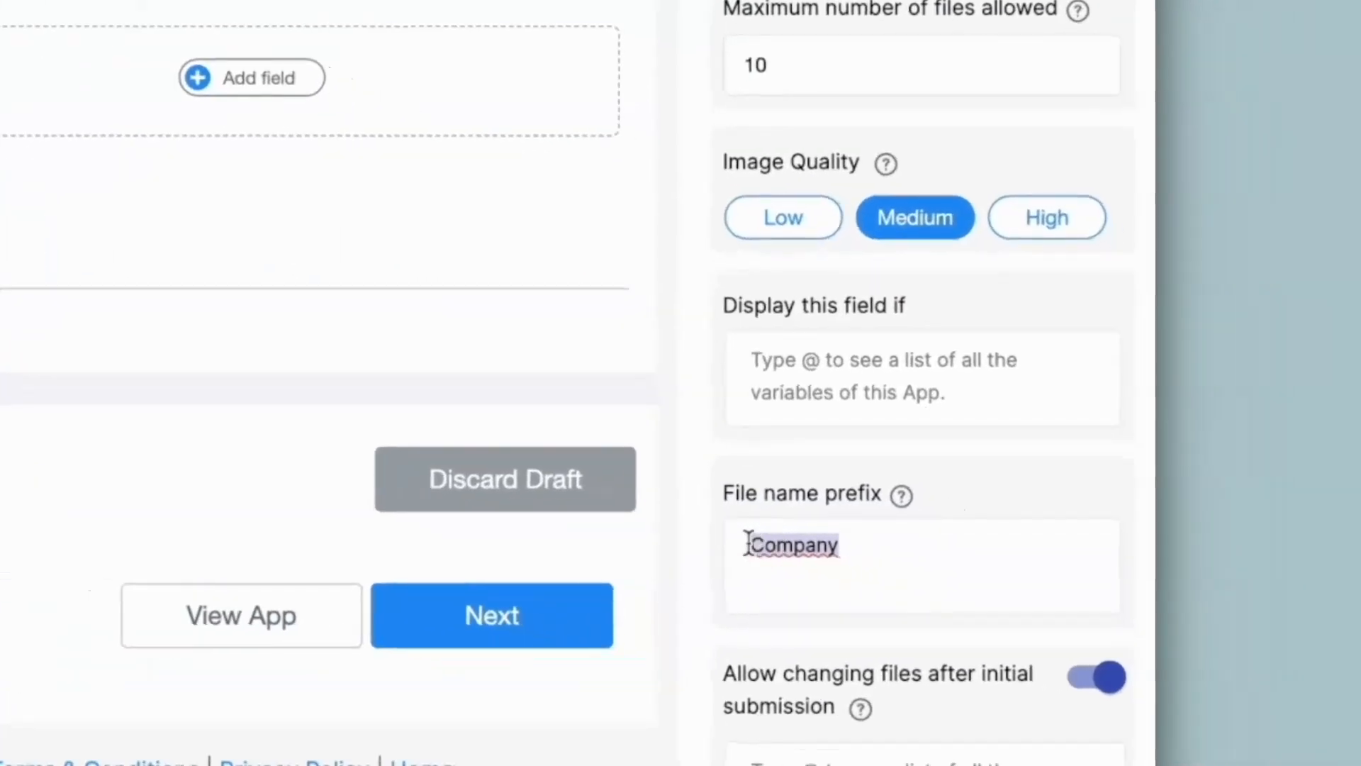
type("@site")
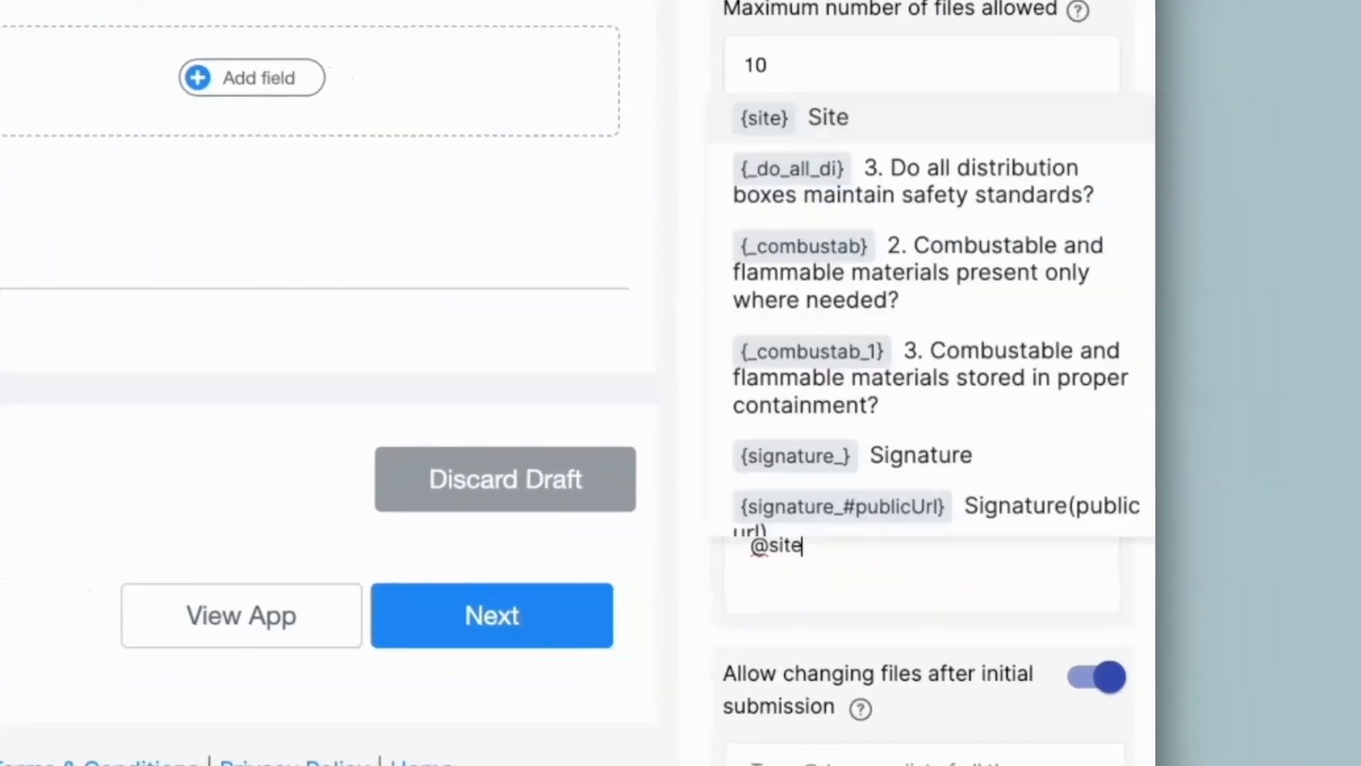
left_click(905, 125)
scroll(1119, 619, "down", 3)
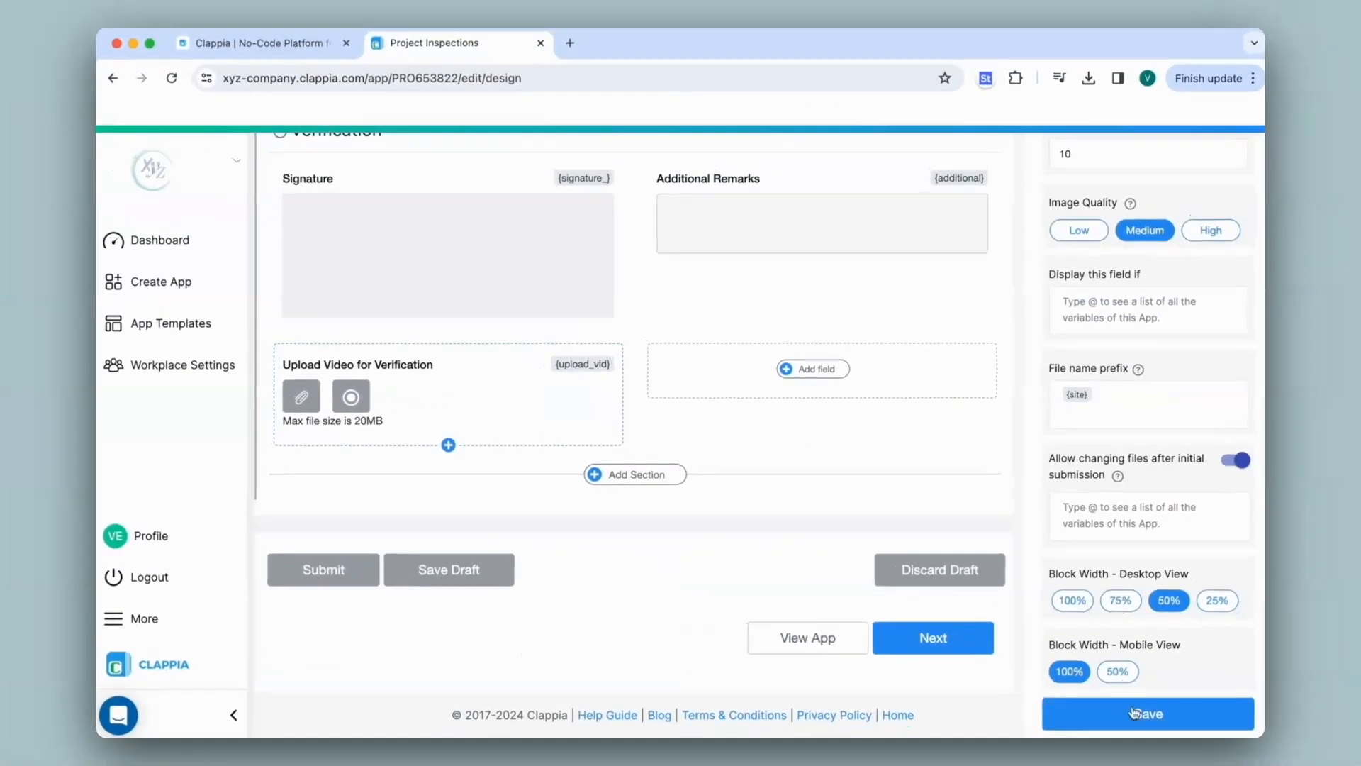
left_click(1140, 757)
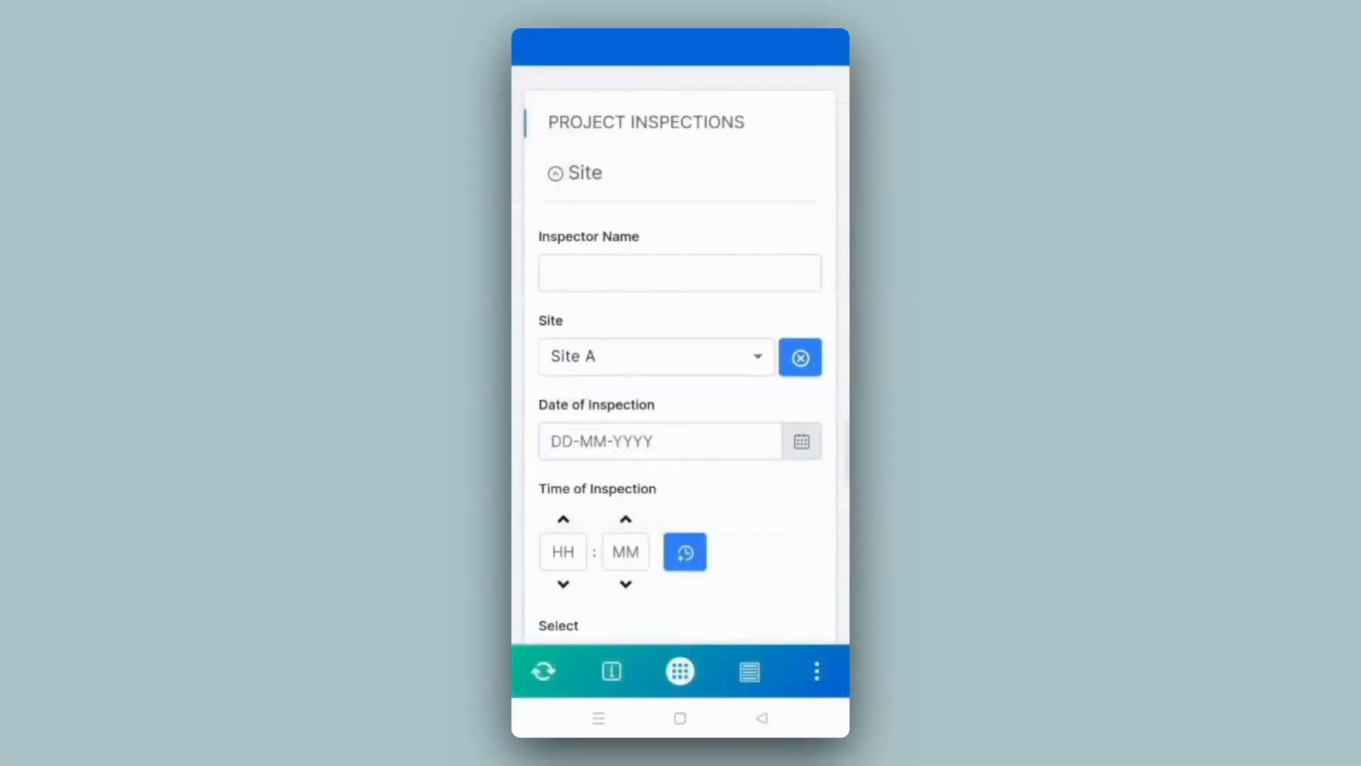
- Record a verification video on the mobile form with Site A selected, and delete the recording from the field
scroll(680, 383, "down", 15)
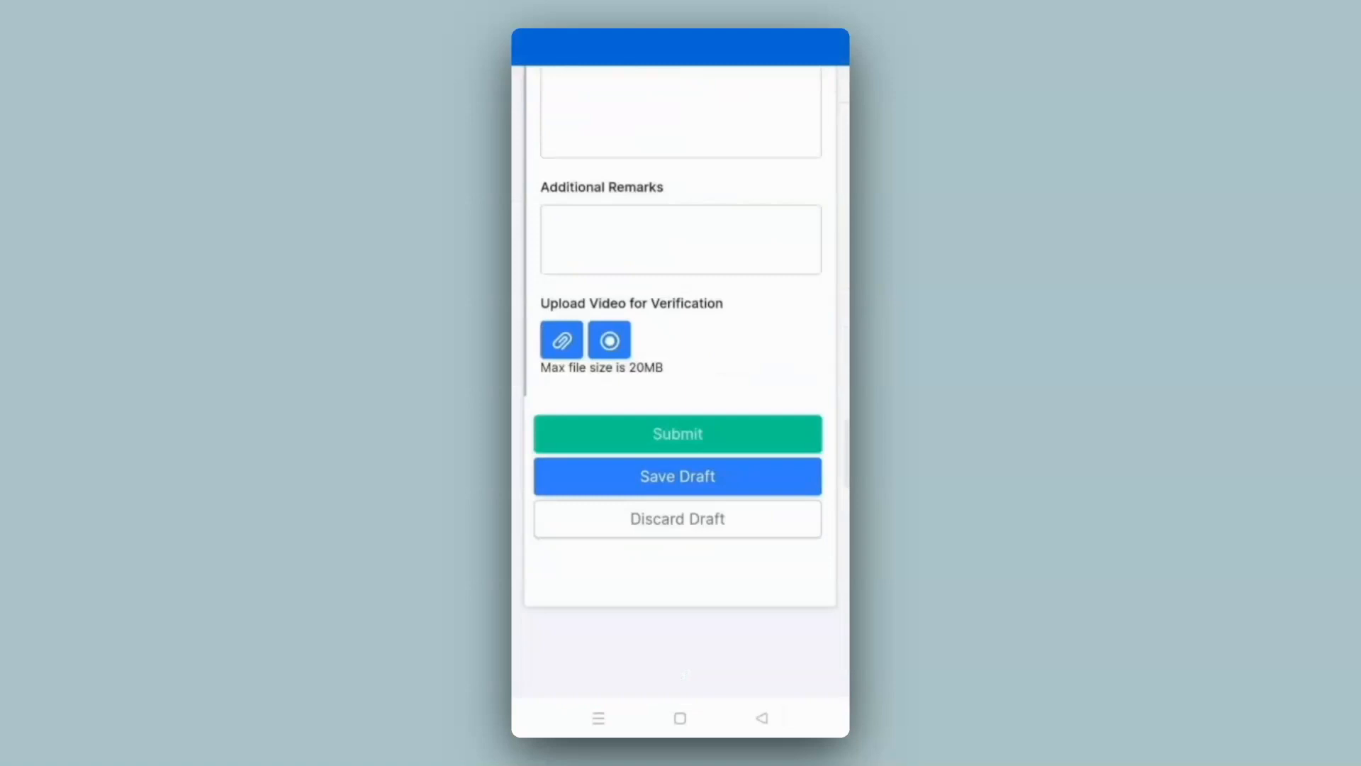
left_click(610, 340)
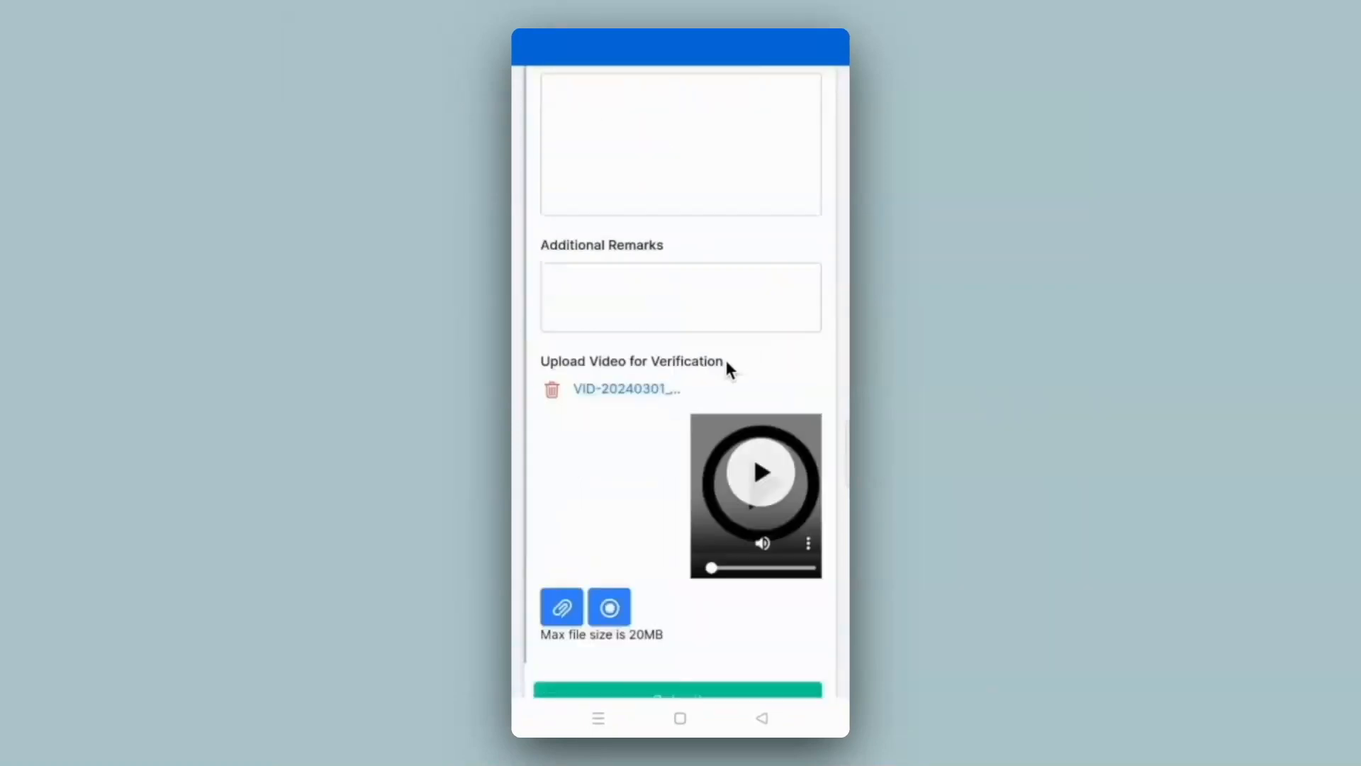
scroll(577, 187, "down", 4)
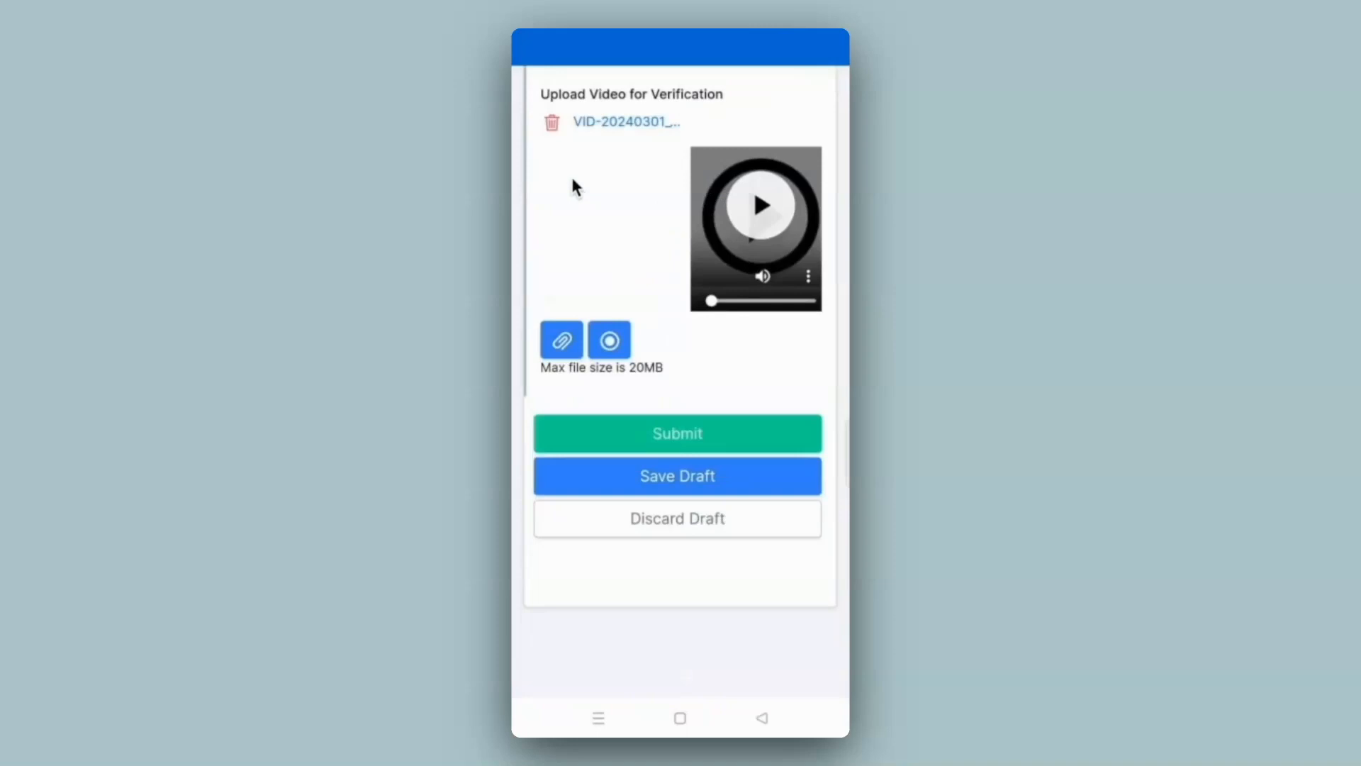
left_click(552, 125)
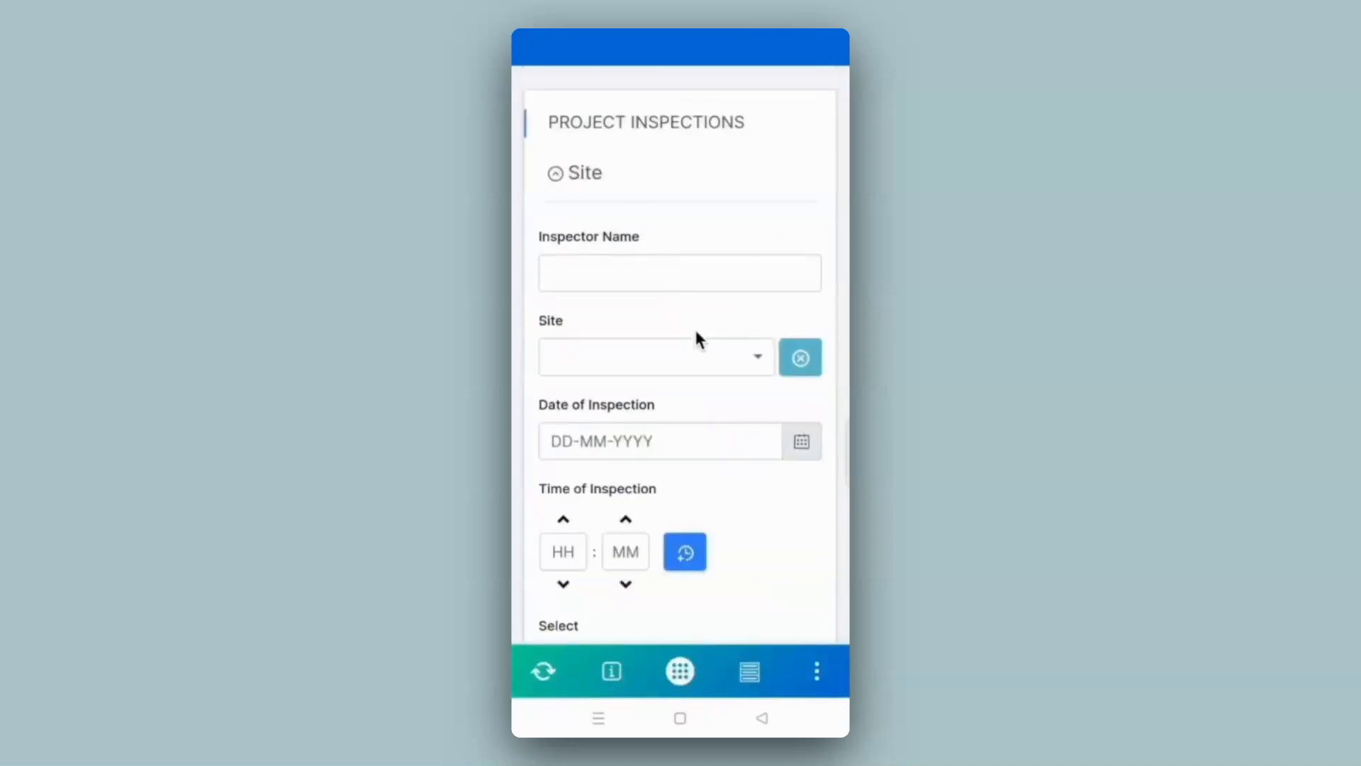
- Choose a site on the mobile form and start another recording for the Upload Video for Verification field
left_click(698, 347)
key("Down")
key("Return")
scroll(699, 347, "down", 10)
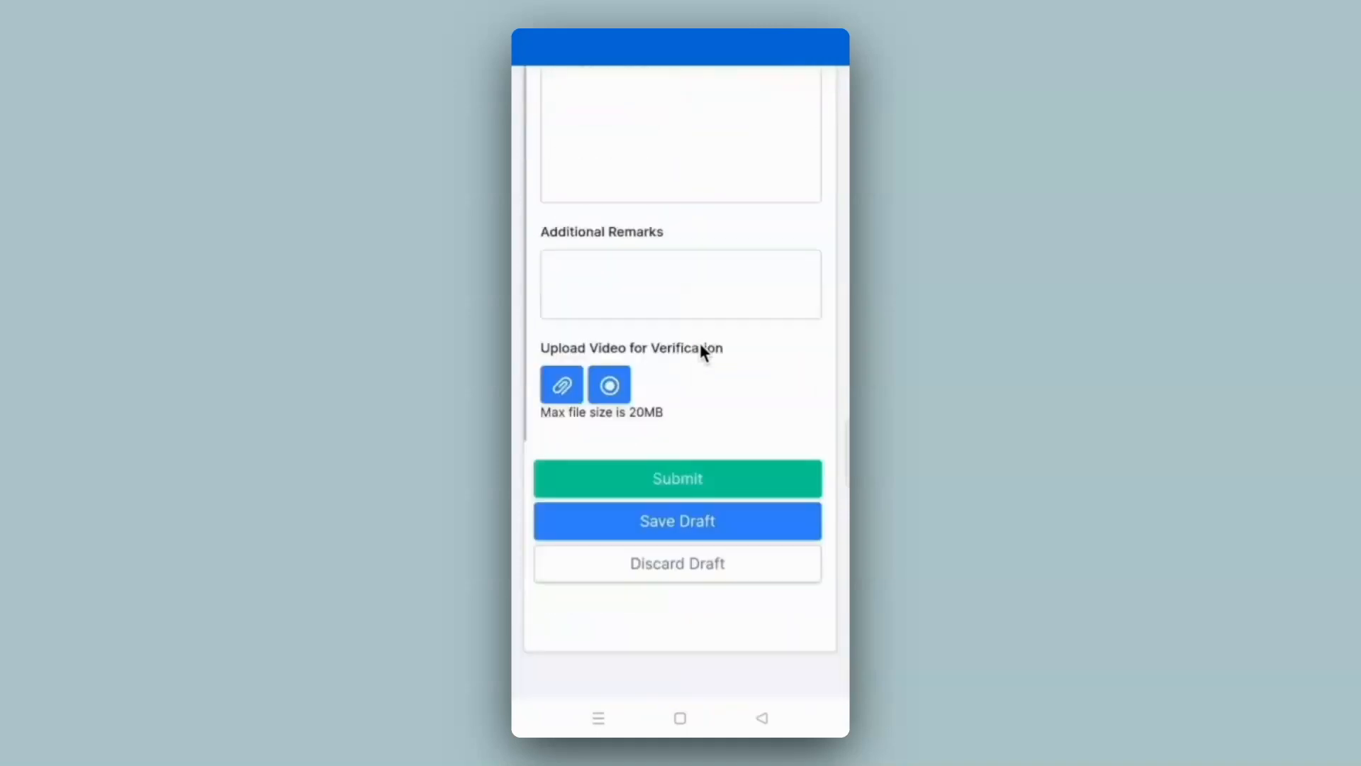
left_click(621, 342)
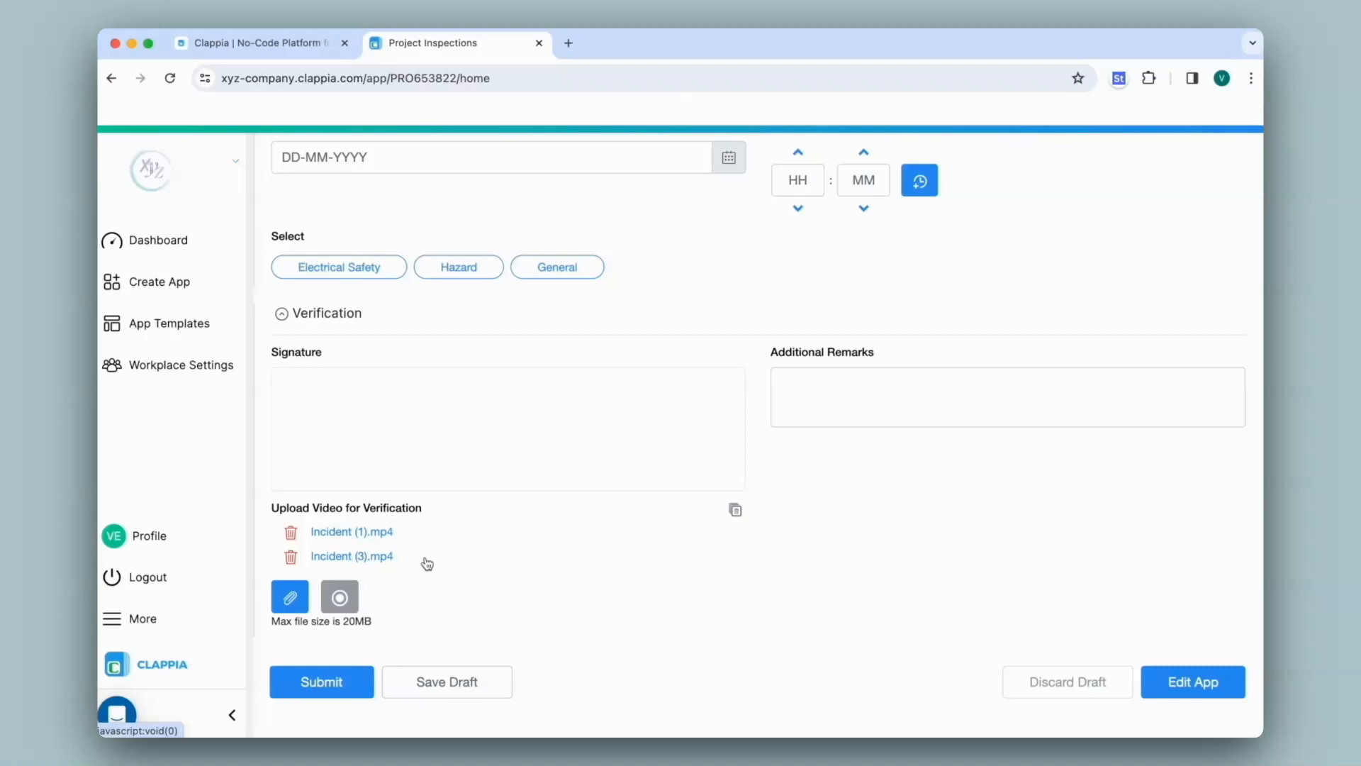
- Return from the web Project Inspections form to its app design
scroll(426, 563, "up", 10)
left_click(325, 155)
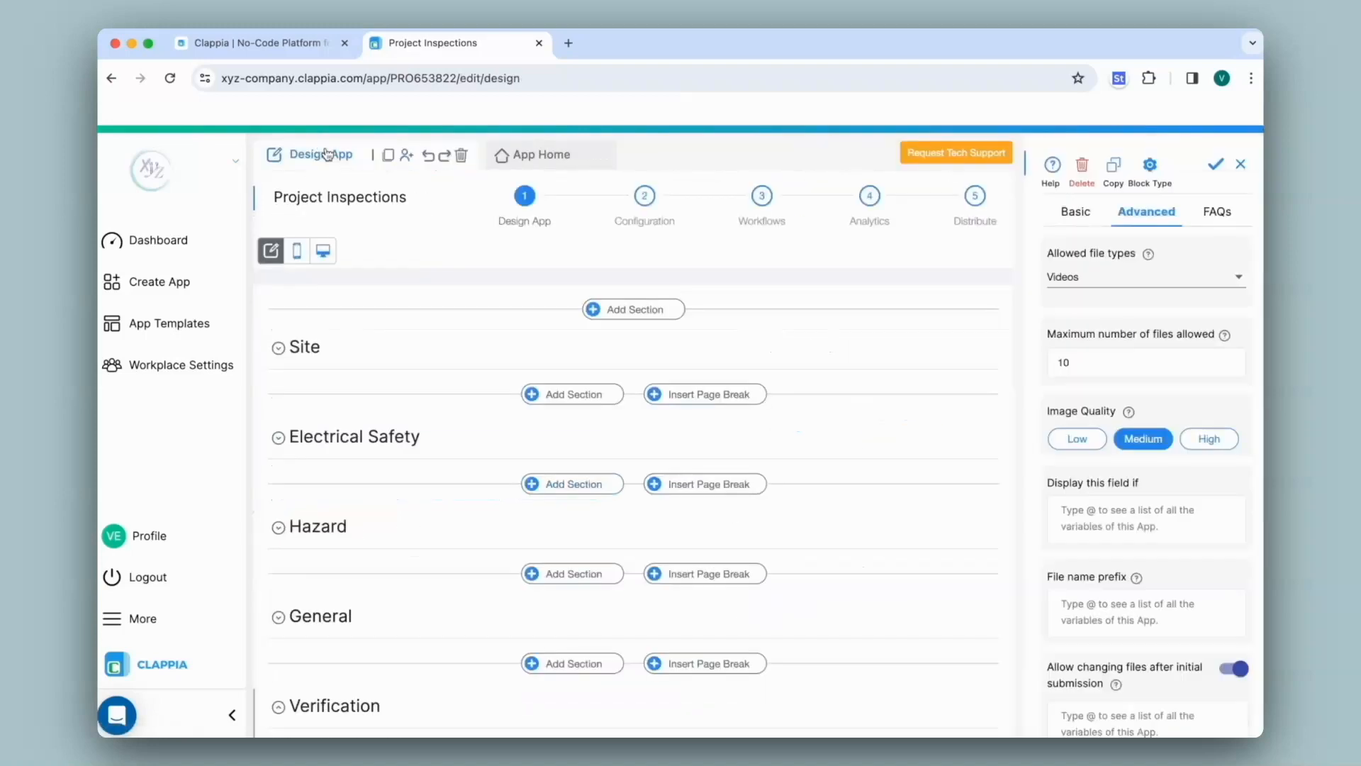